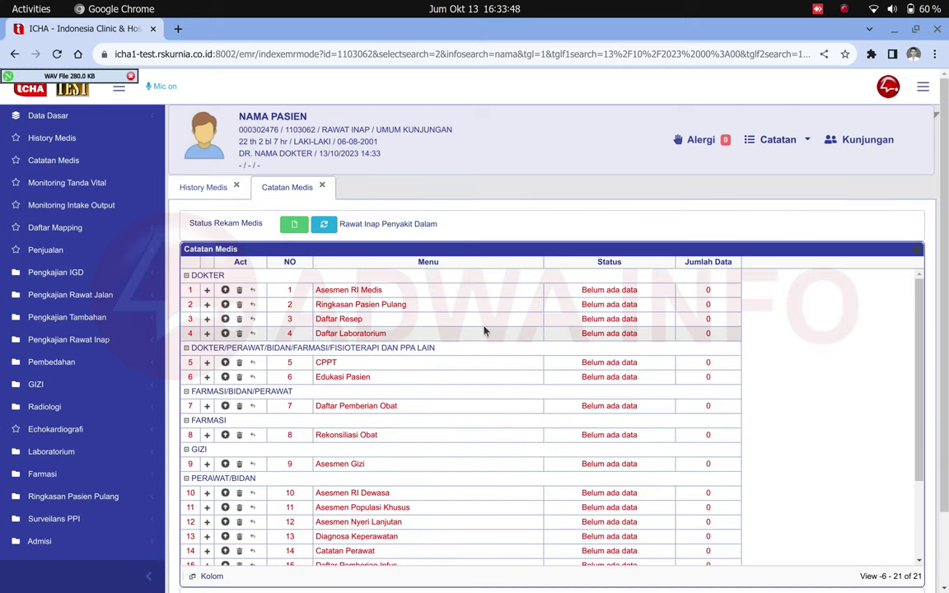
Scroll to the PERAWAT/BIDAN group and select row 10, the Asesmen RI Dewasa record.
scroll(483, 329, down, 3)
scroll(483, 330, up, 3)
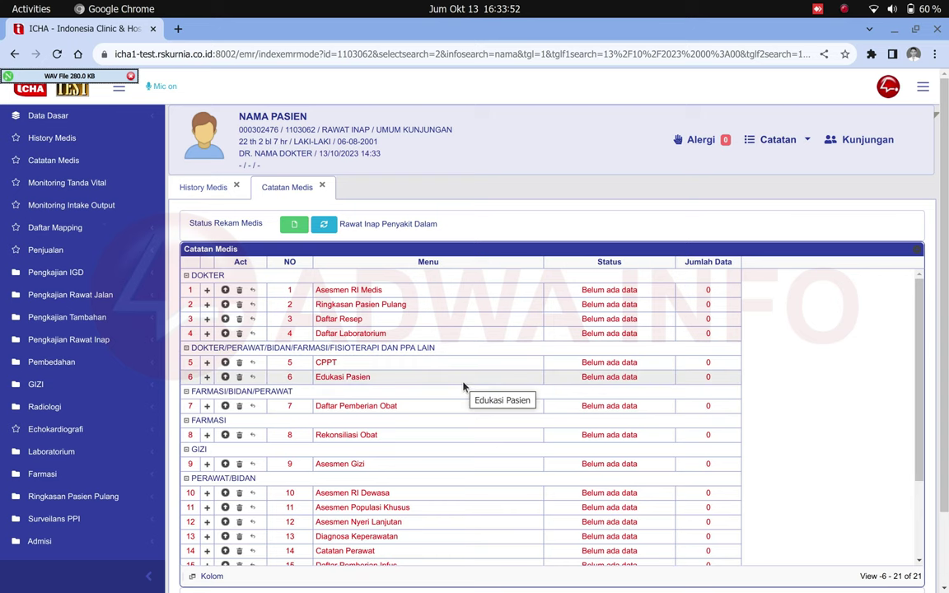
scroll(463, 386, down, 3)
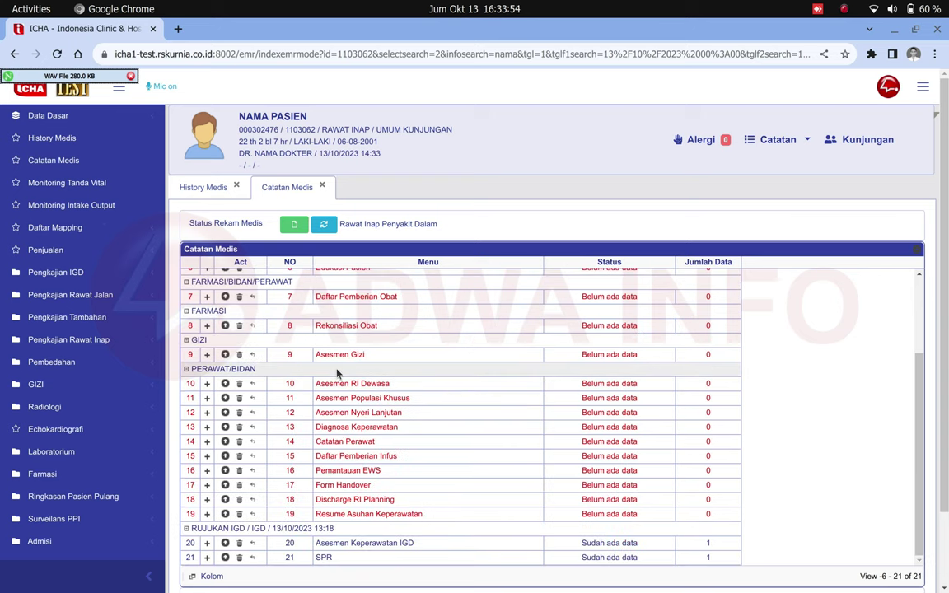
triple_click(216, 371)
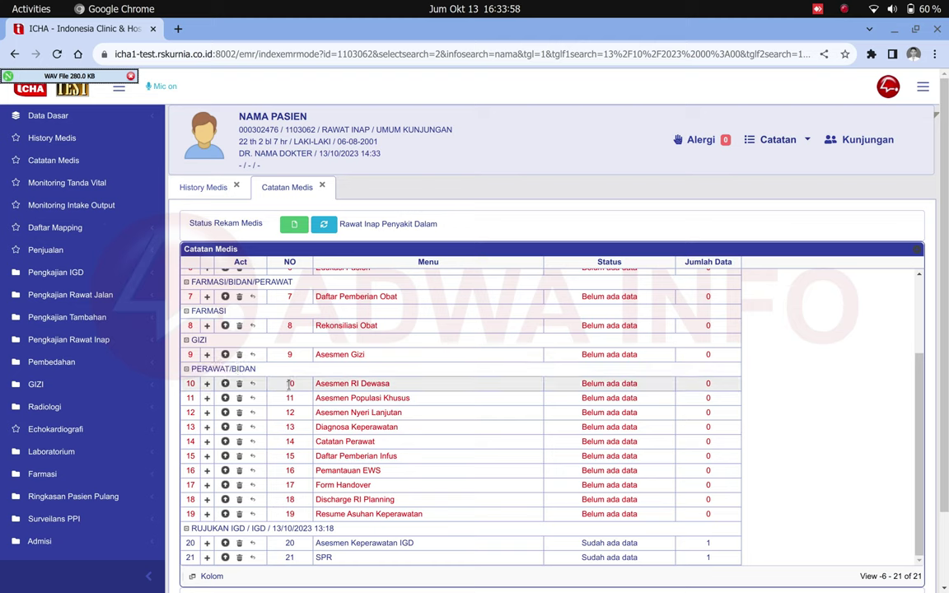
double_click(290, 384)
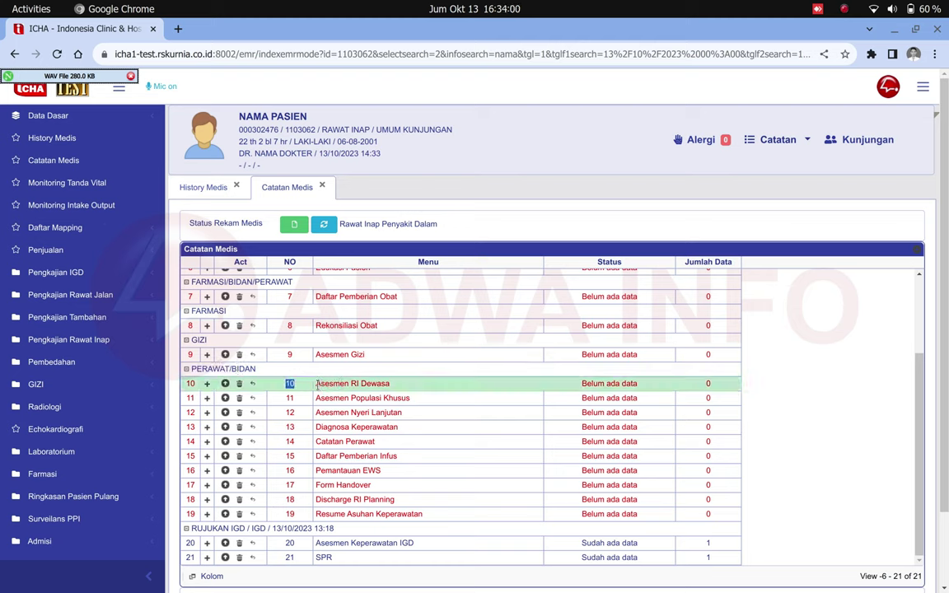
drag(314, 384, 389, 384)
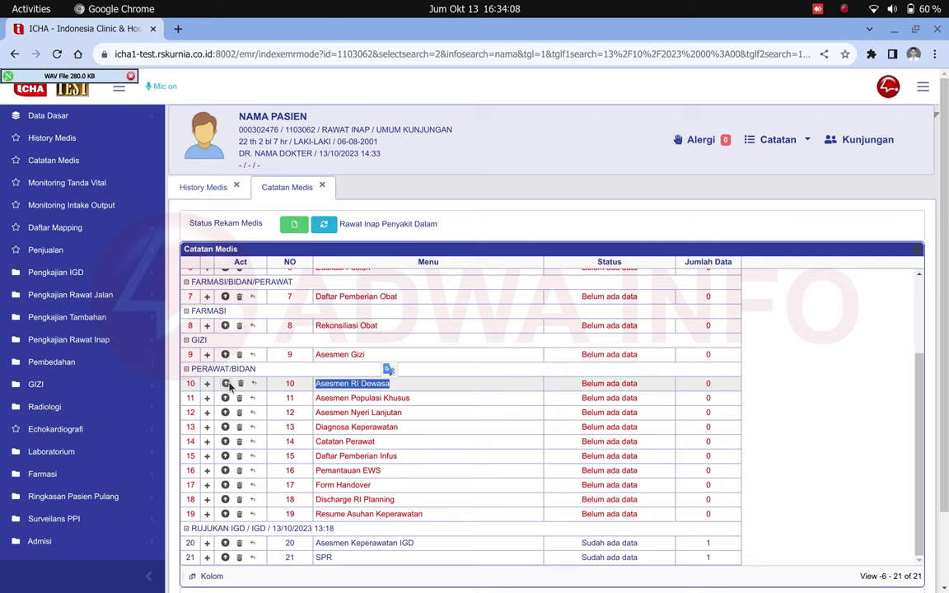
Open the Asesmen RI Dewasa form from row 10 and check its ID and admission date.
click(225, 384)
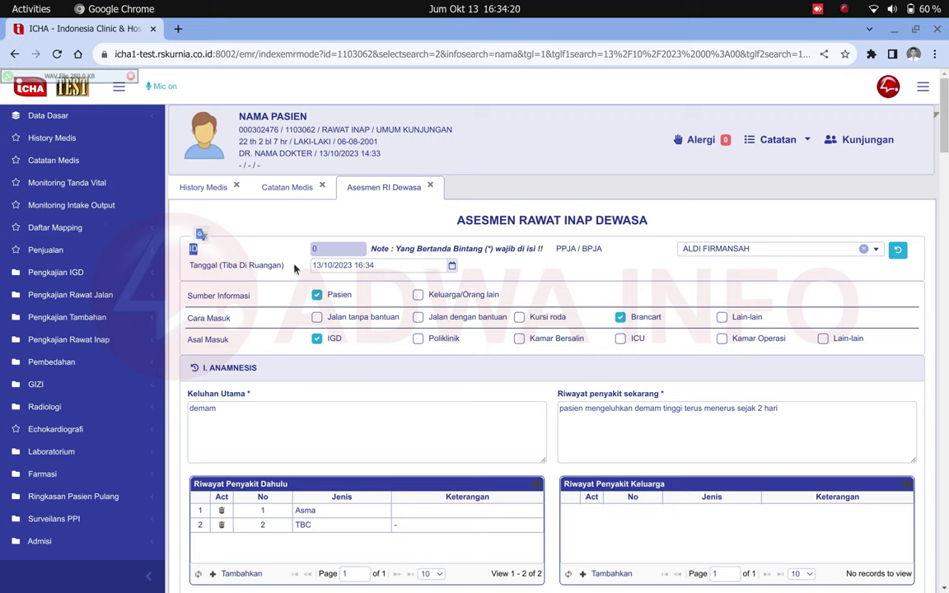
drag(323, 249, 313, 249)
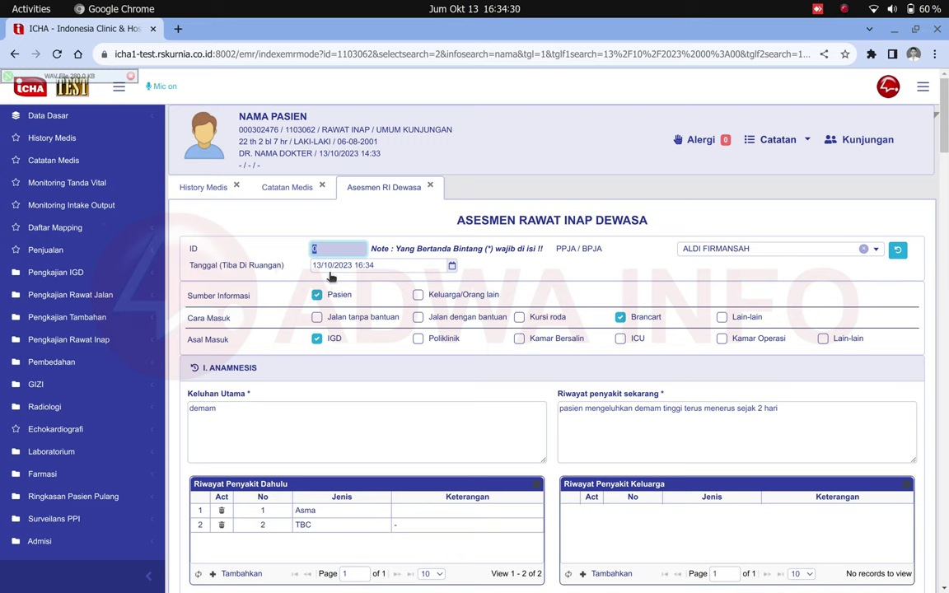
click(372, 266)
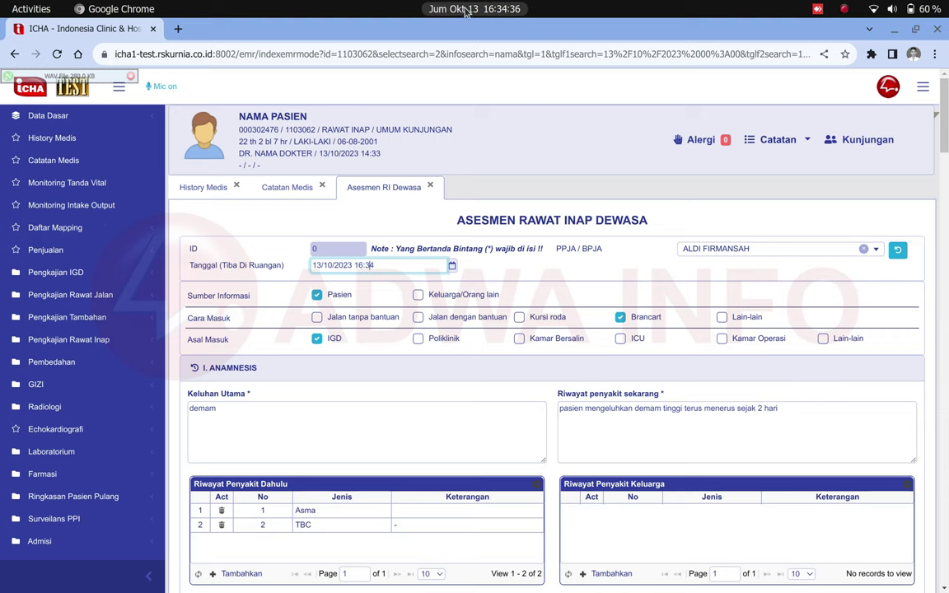
click(489, 10)
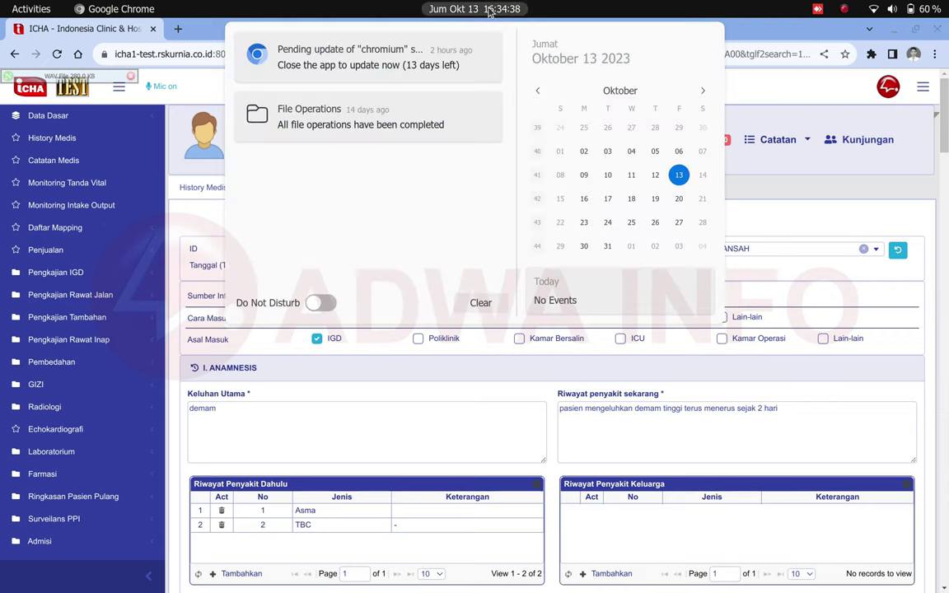
click(499, 10)
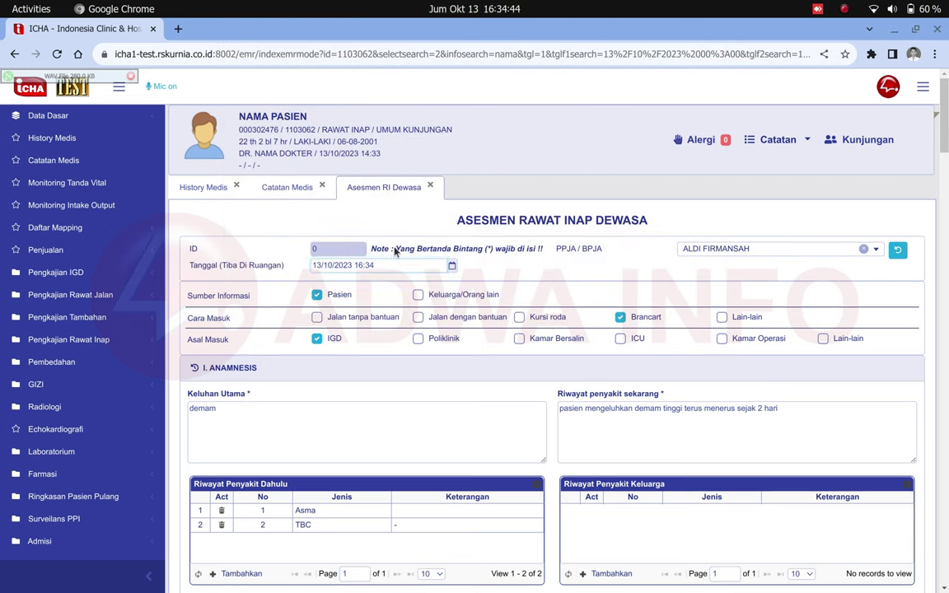
drag(396, 251, 509, 253)
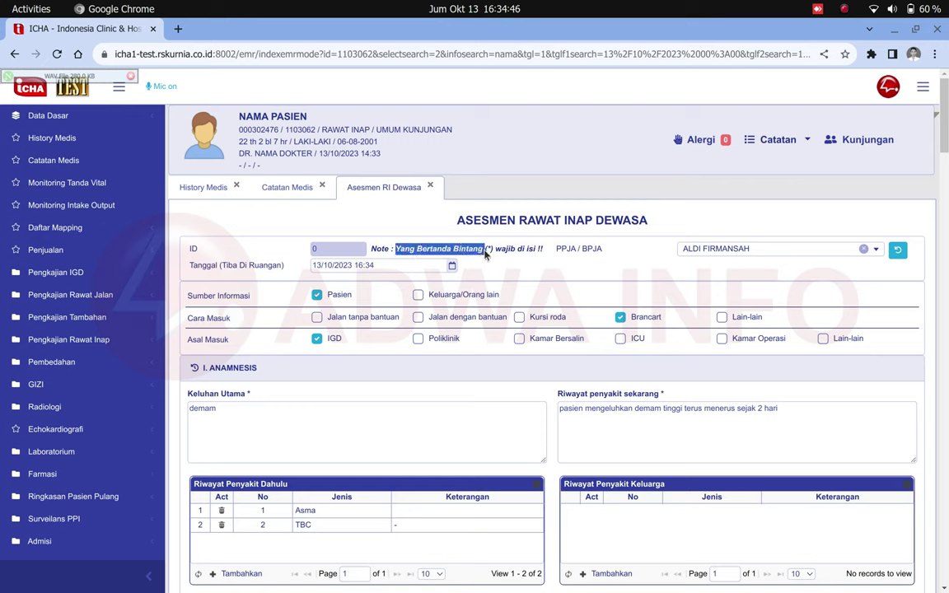
click(509, 253)
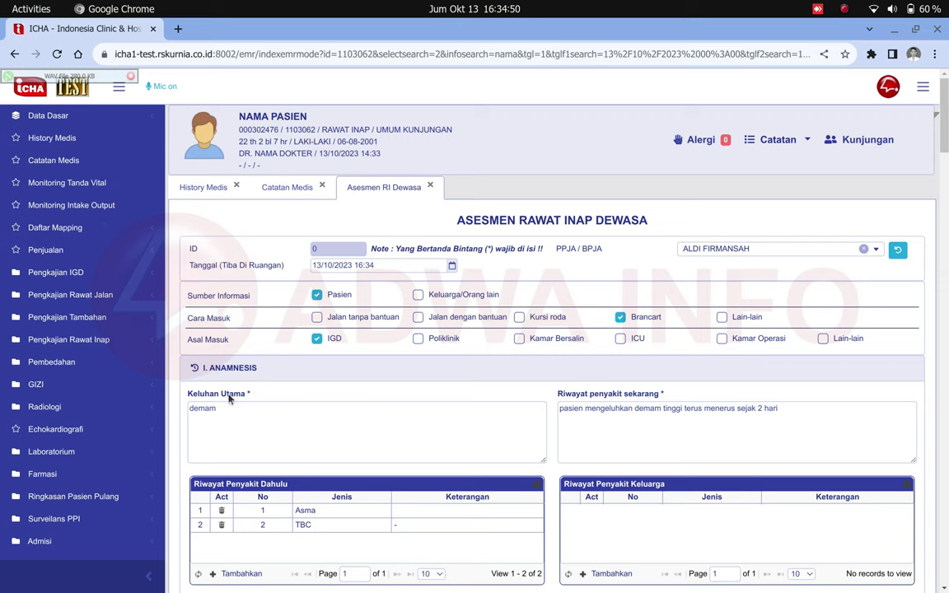
Review the Keluhan Utama field and the PPJA/BPJA nurse, leaving the nurse selection unchanged.
drag(188, 394, 251, 399)
click(249, 397)
click(240, 414)
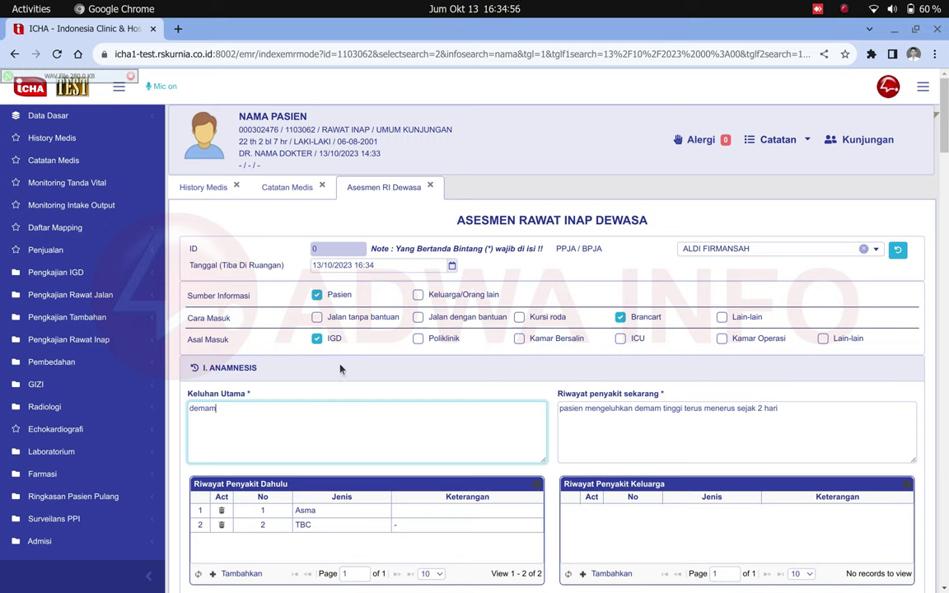
double_click(565, 250)
click(597, 251)
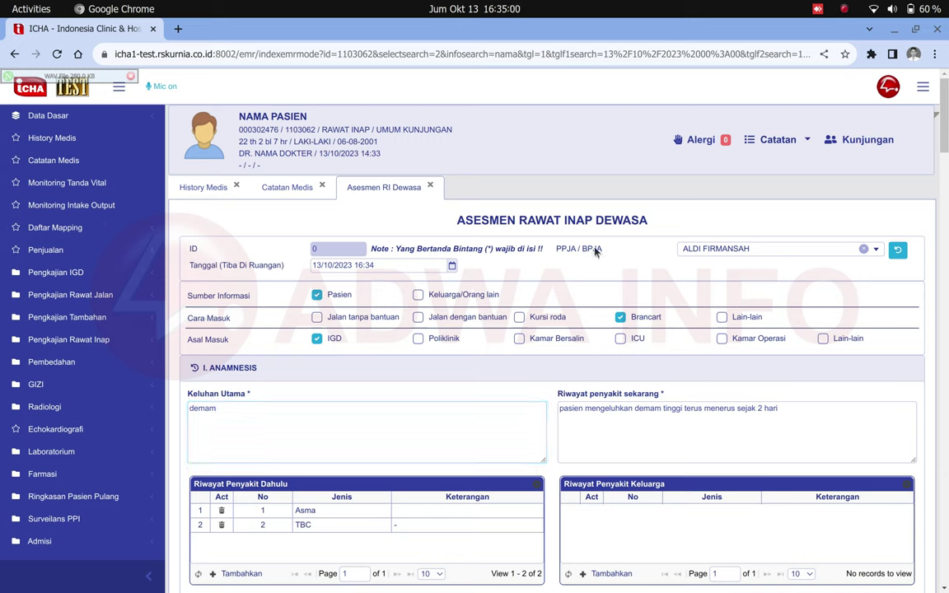
triple_click(596, 250)
drag(189, 248, 675, 245)
click(682, 248)
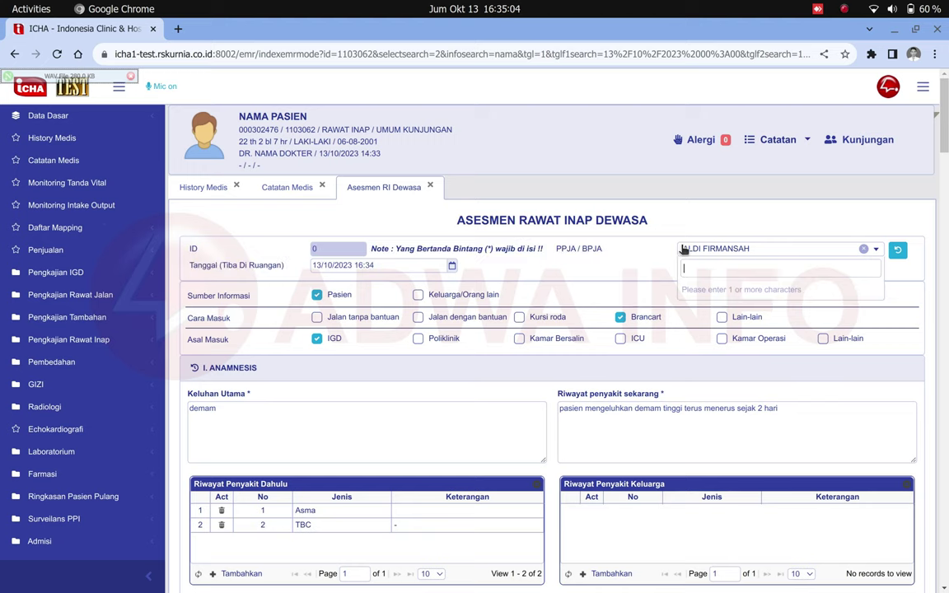
click(634, 245)
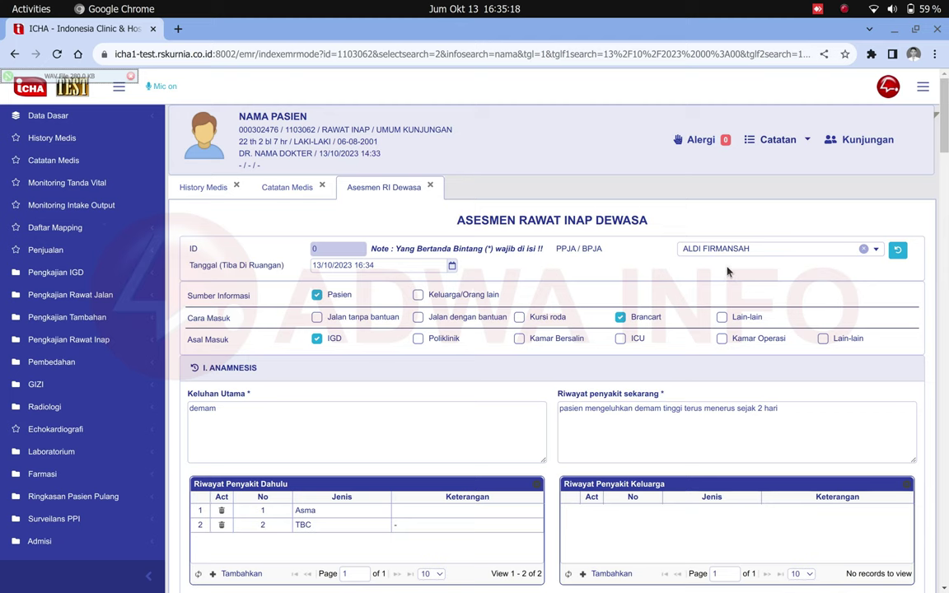
Scroll through the form's Asal Masuk and patient header details.
scroll(727, 271, down, 1)
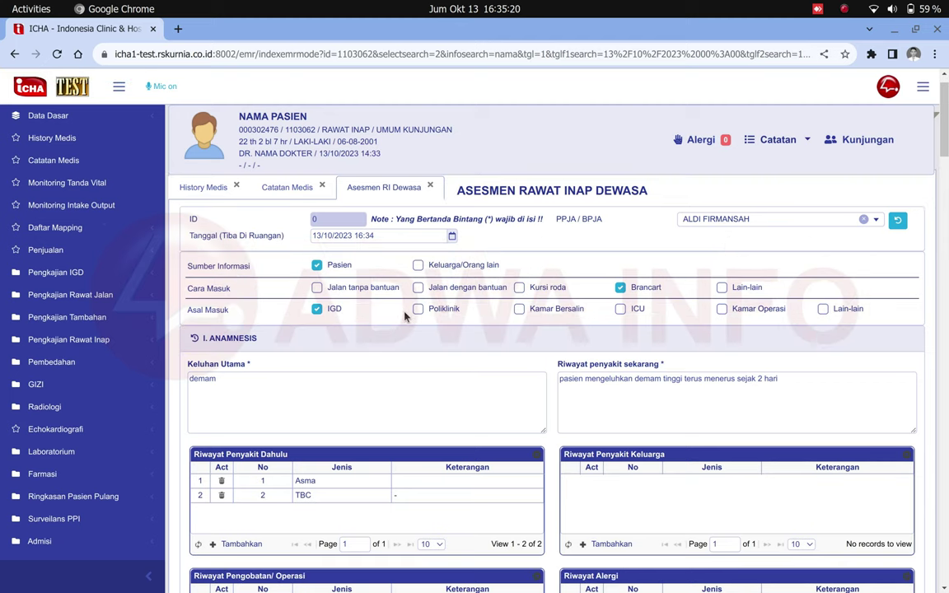
drag(185, 310, 245, 317)
click(279, 321)
double_click(293, 117)
double_click(200, 312)
click(284, 319)
scroll(360, 329, down, 2)
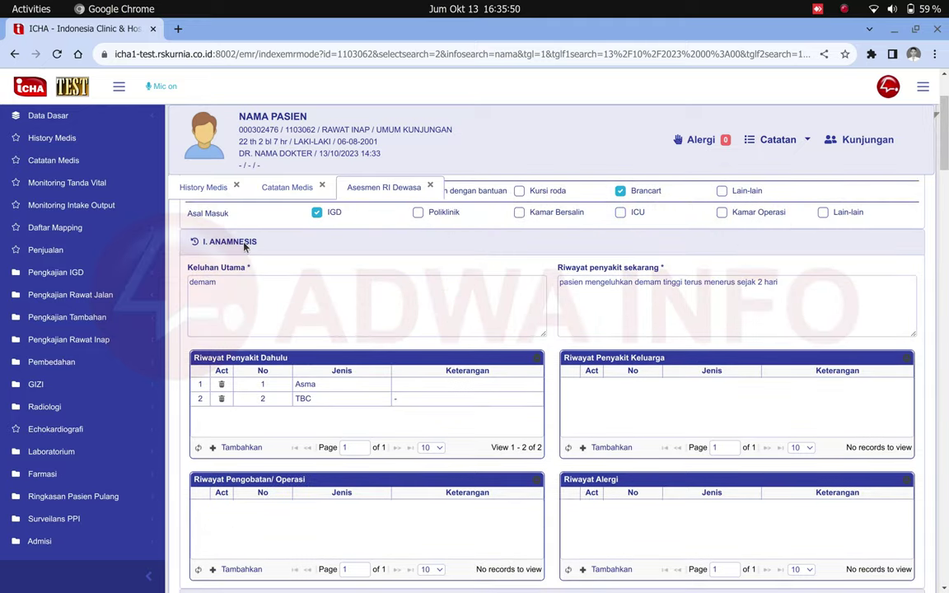
scroll(239, 264, down, 5)
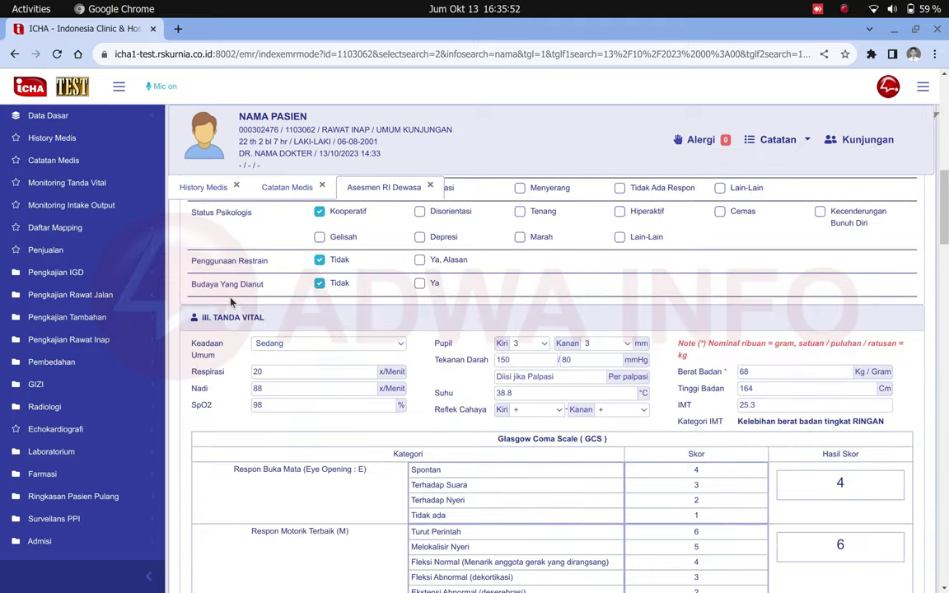
scroll(232, 304, up, 10)
scroll(233, 324, down, 6)
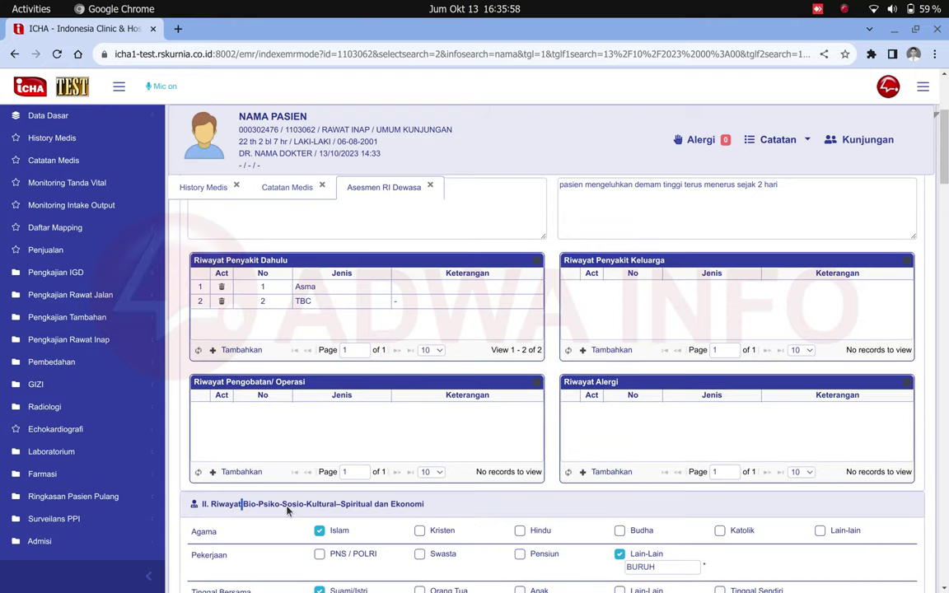
scroll(288, 511, up, 3)
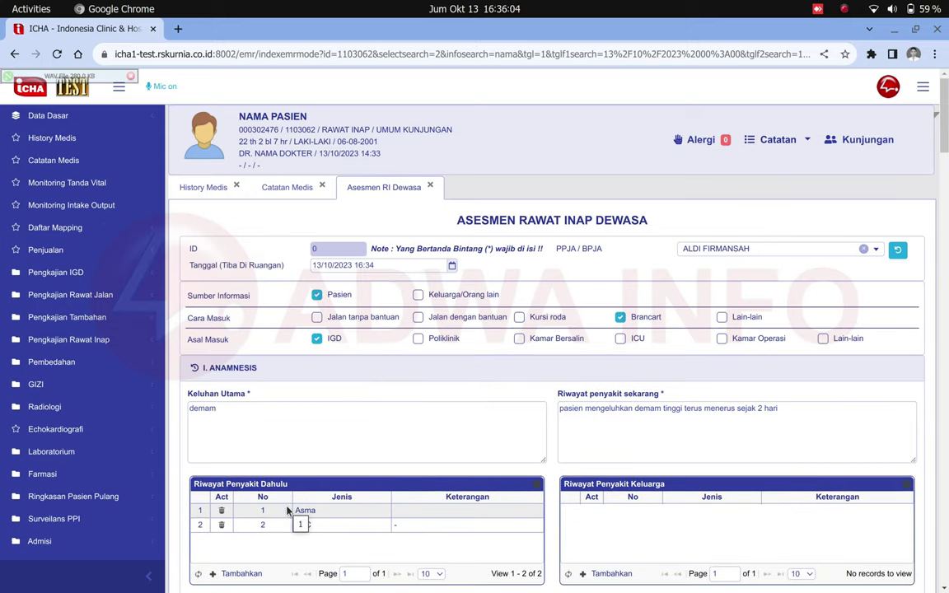
Check the Keluhan Utama field, then return to Catatan Medis and scroll to the IGD referral rows.
click(354, 457)
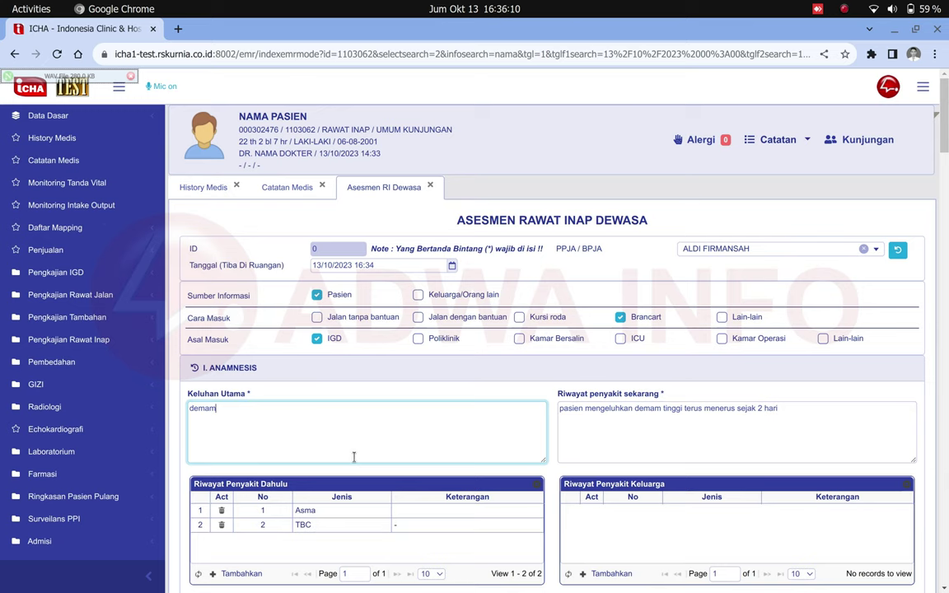
scroll(354, 457, down, 1)
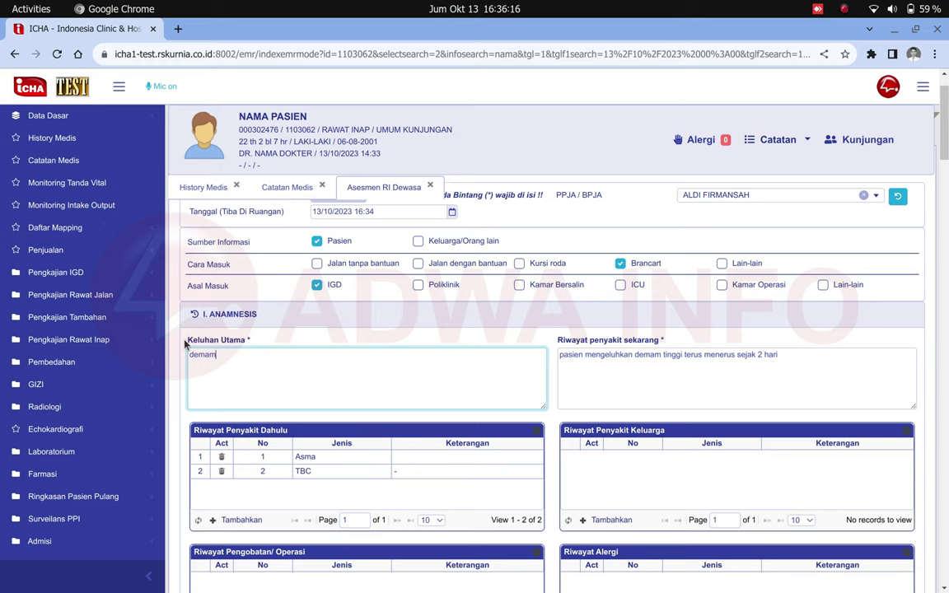
triple_click(239, 340)
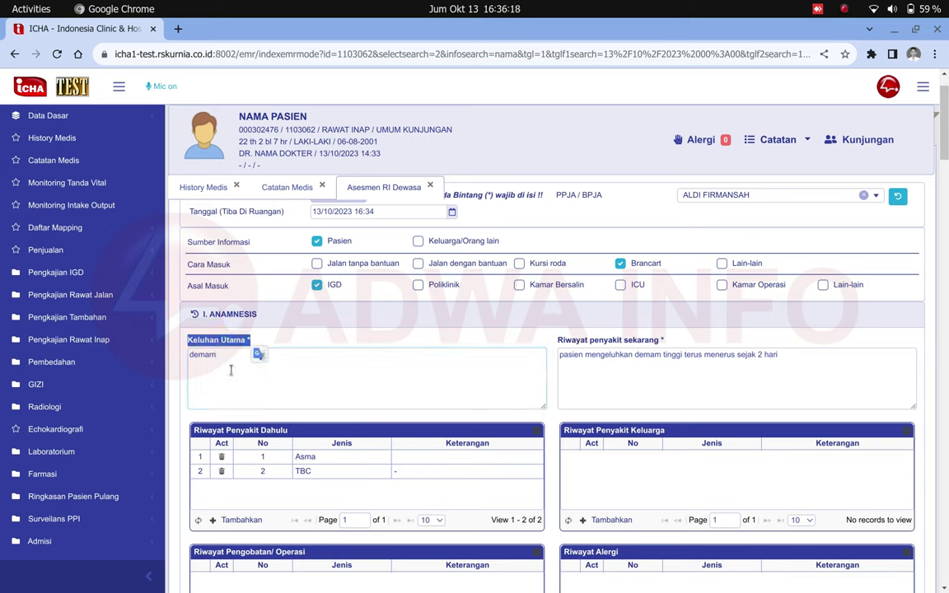
click(231, 370)
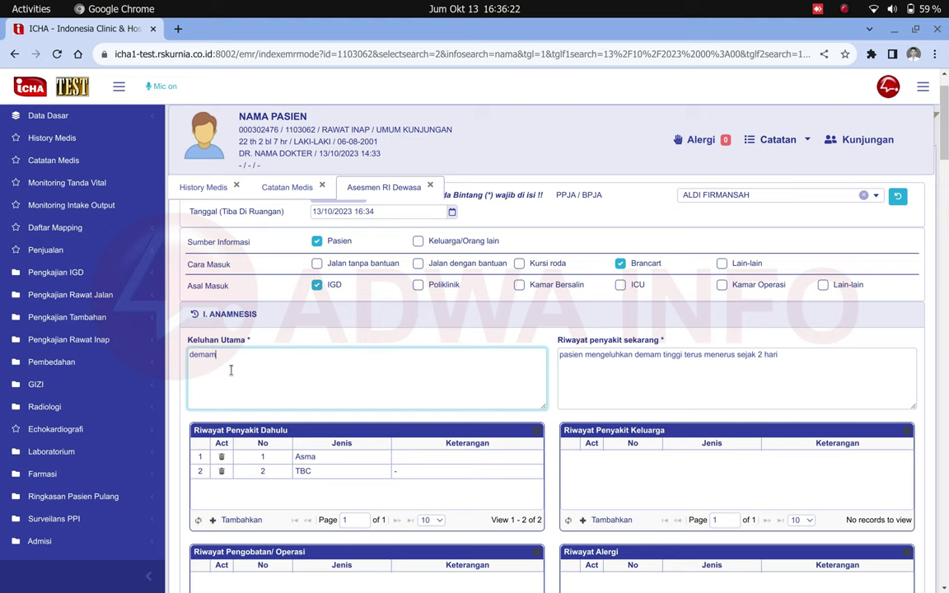
click(289, 194)
scroll(291, 371, down, 2)
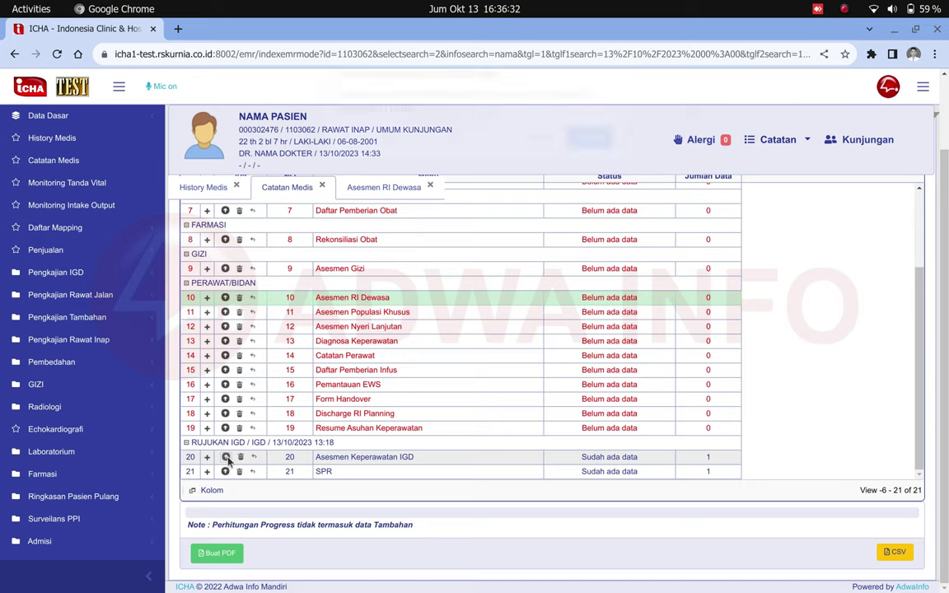
Open the earlier IGD visit's Asesmen Keperawatan IGD record.
click(226, 458)
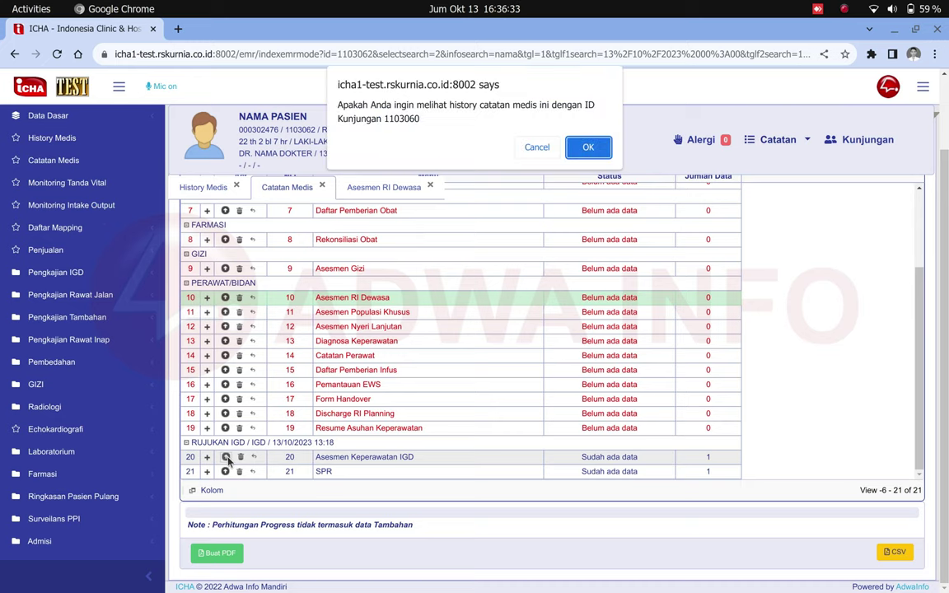
click(589, 148)
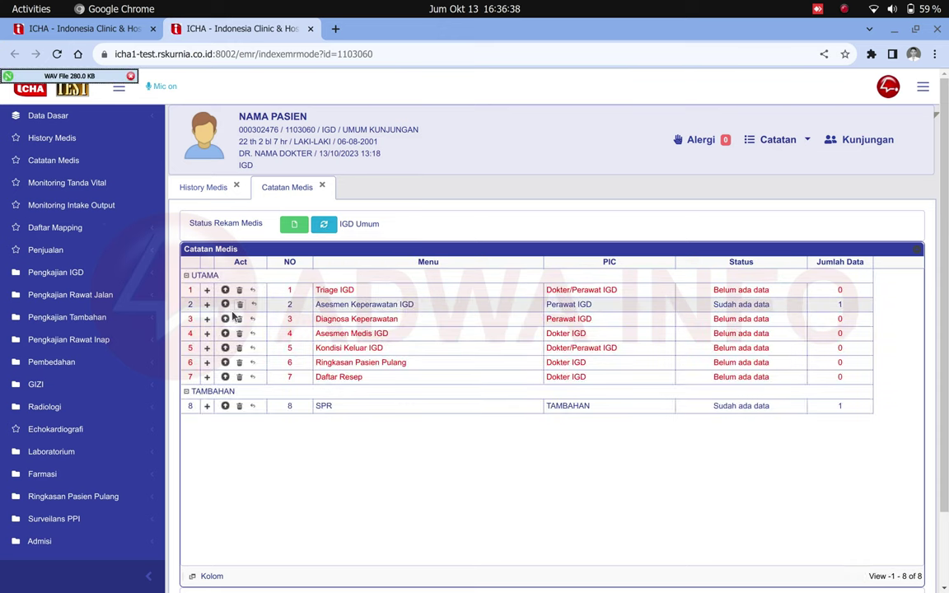
click(225, 304)
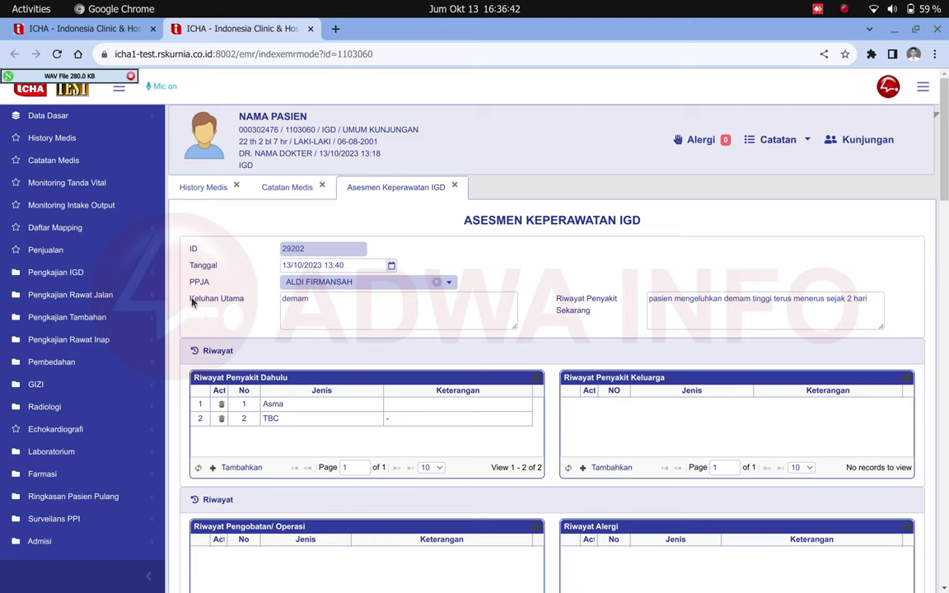
Review its chief complaint and present illness history, then return to the Catatan Medis list.
drag(189, 300, 237, 316)
click(304, 311)
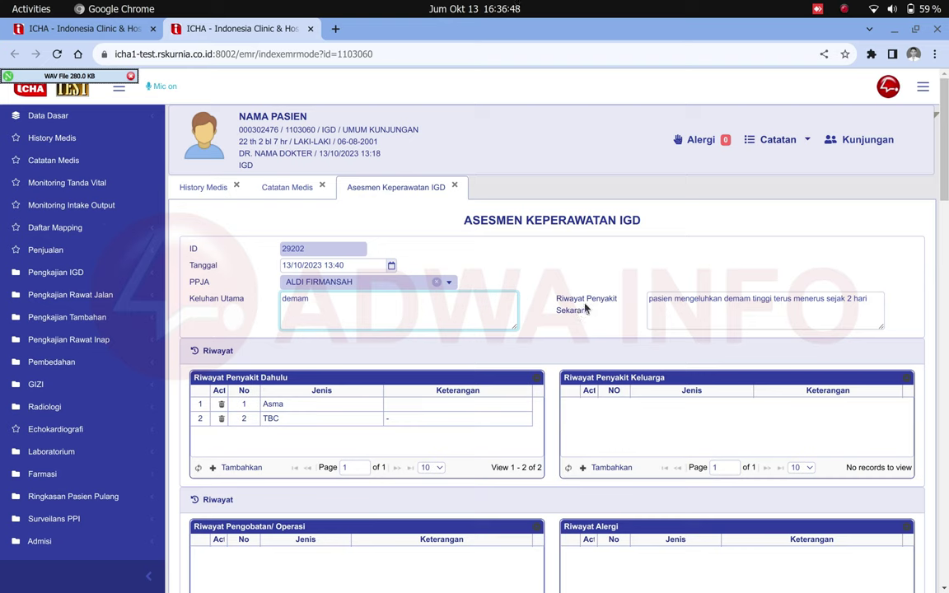
triple_click(658, 302)
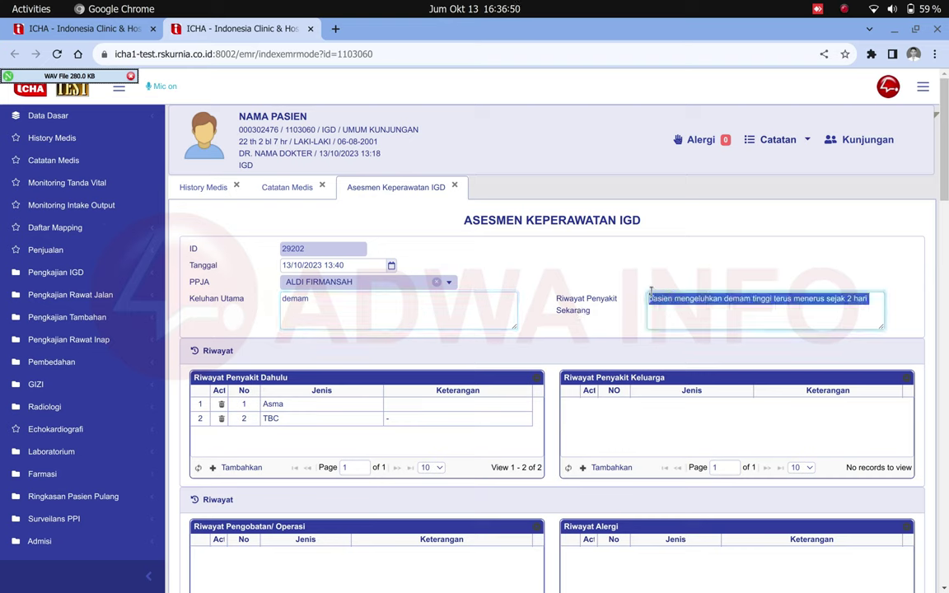
click(300, 188)
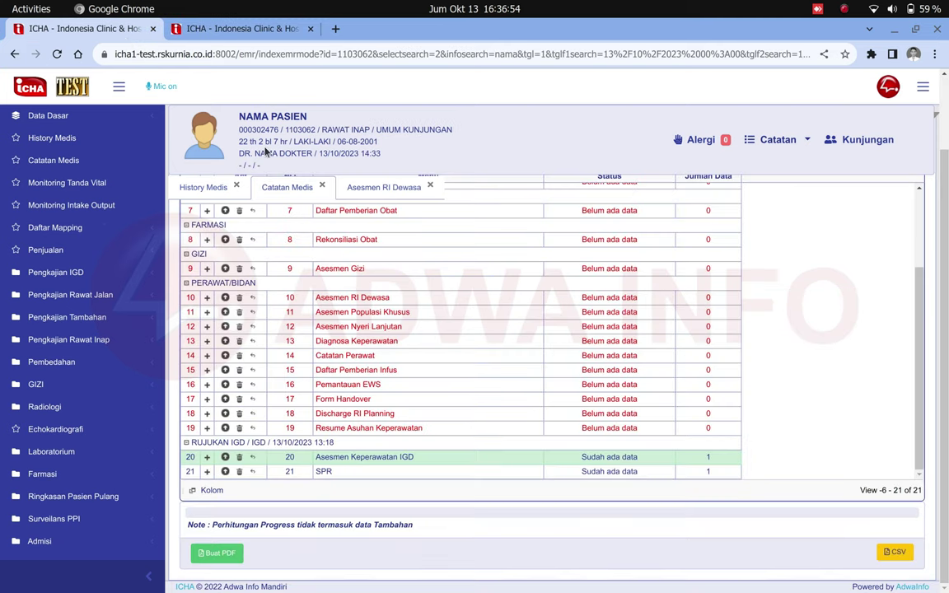
Extend the chief complaint to 'demam, batuk pilek' and check the present illness history.
click(366, 192)
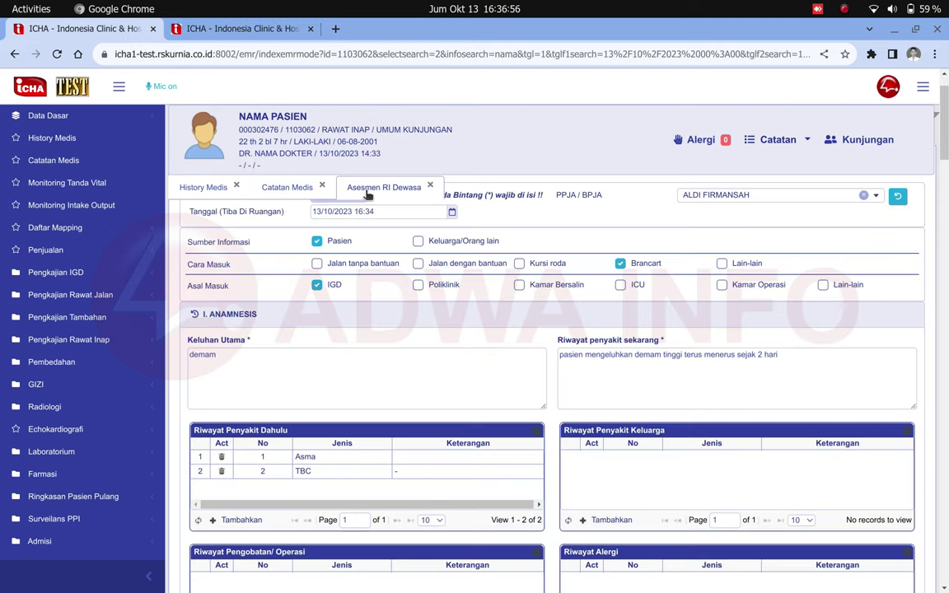
click(338, 350)
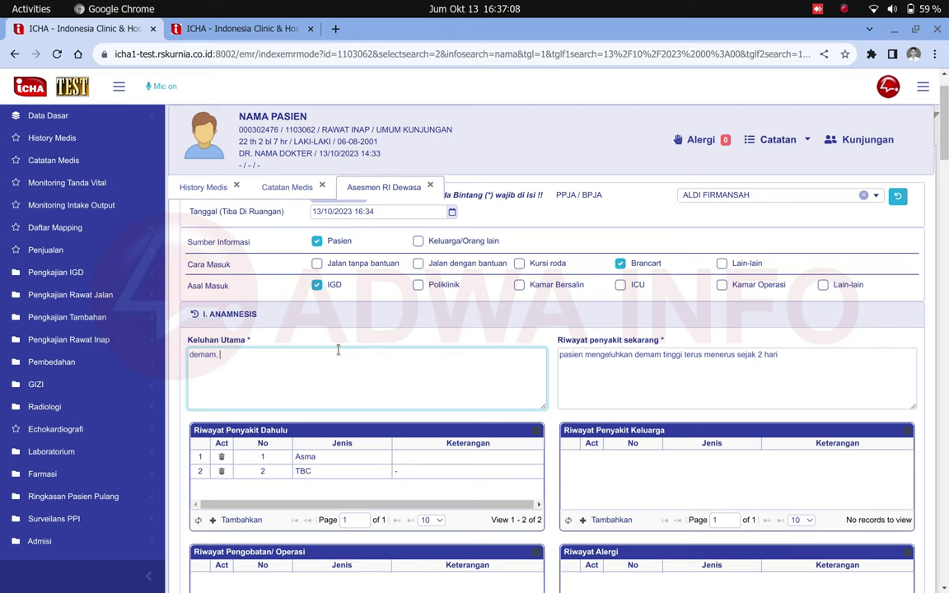
text(batuk pilek)
click(605, 371)
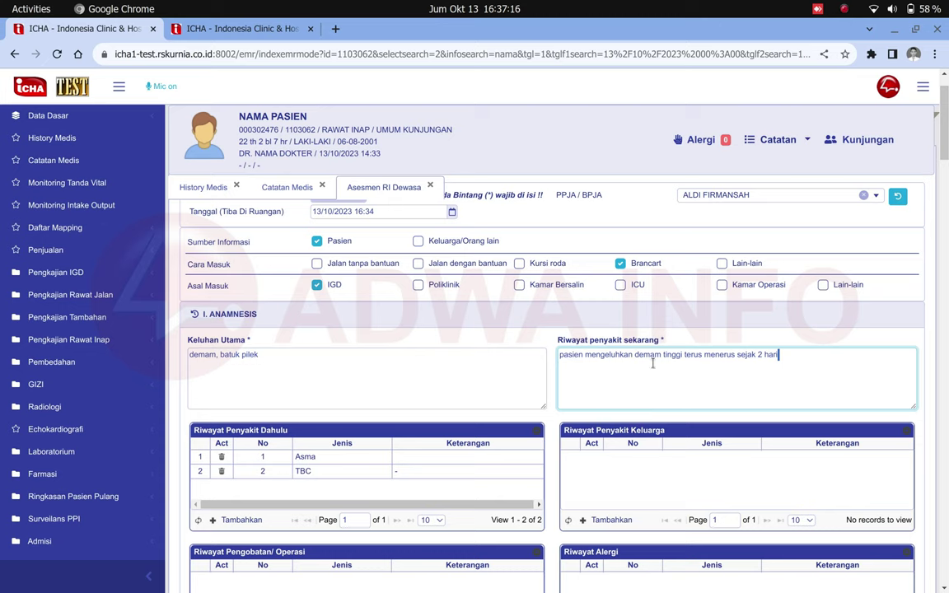
scroll(590, 362, down, 3)
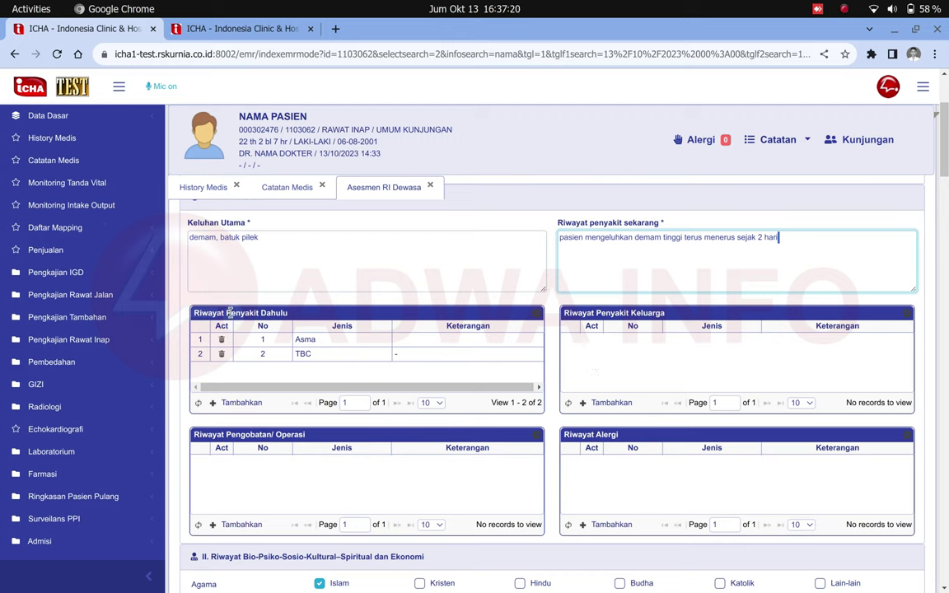
click(229, 299)
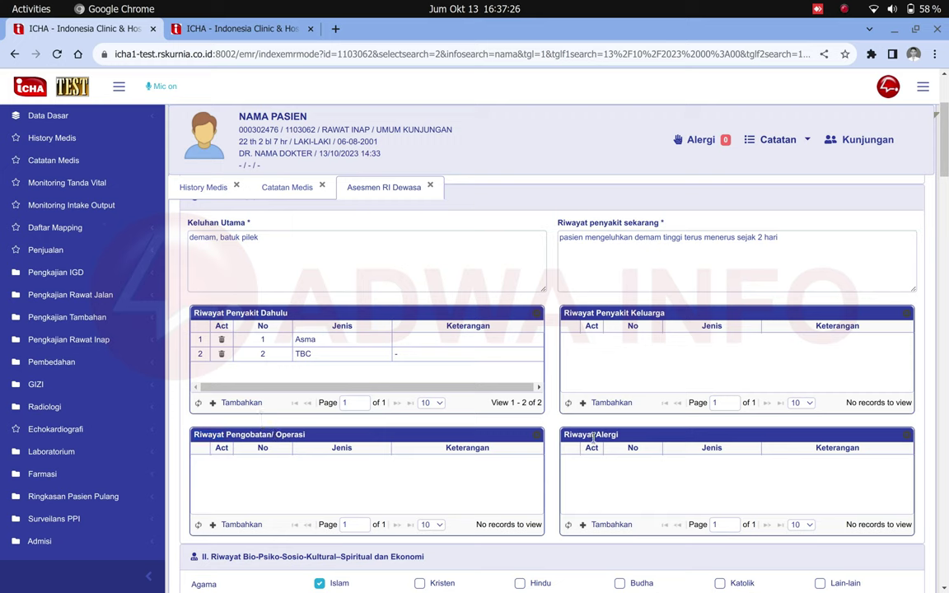
Review the past illness history table listing Asma and TBC.
double_click(208, 434)
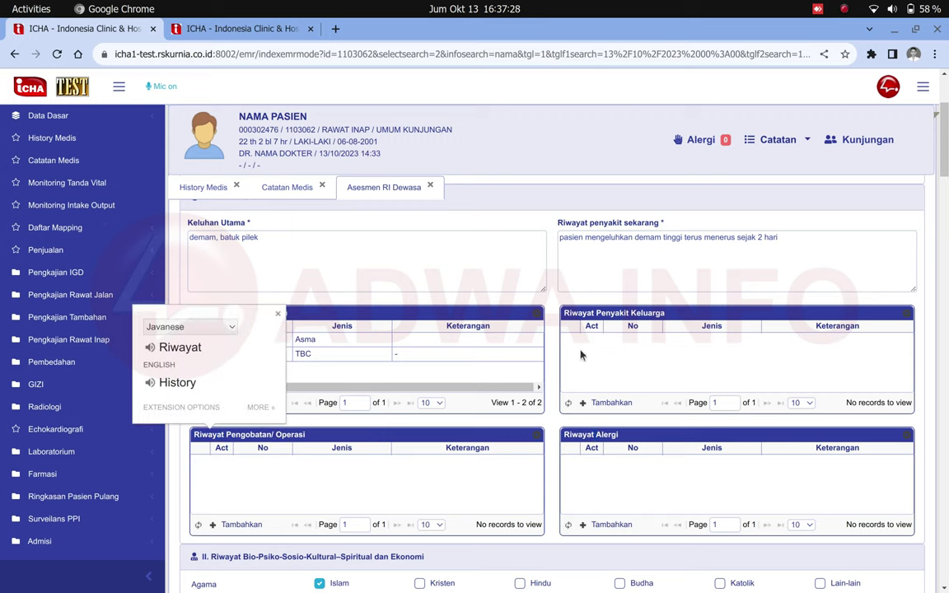
click(589, 371)
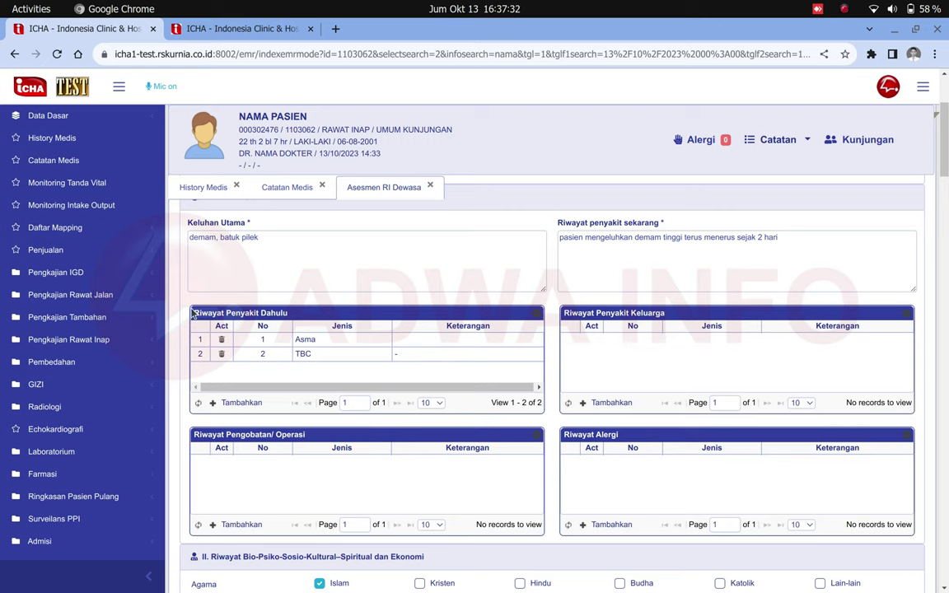
drag(192, 313, 264, 351)
click(303, 341)
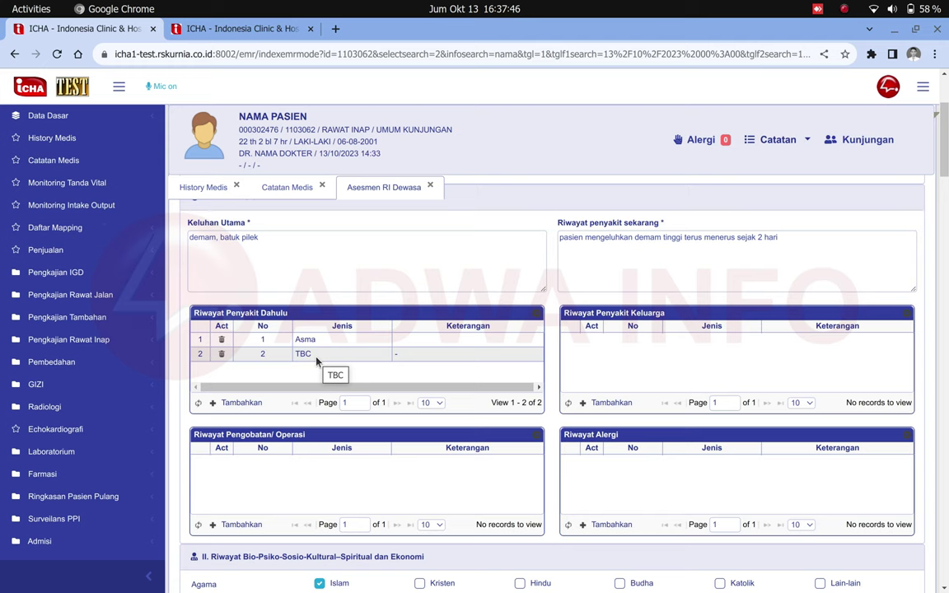
Create a past illness entry with type Penyakit Jantung and save it.
click(243, 402)
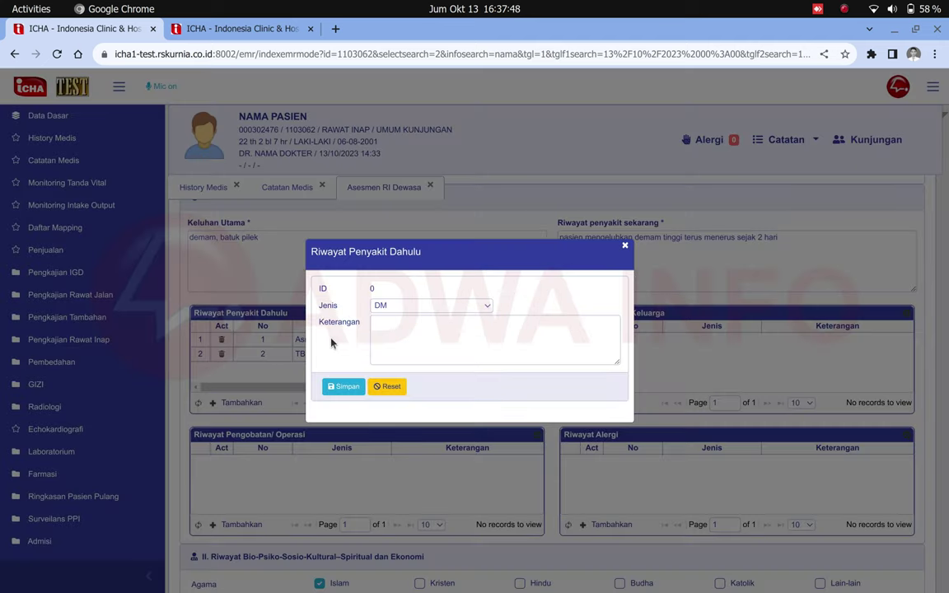
click(387, 307)
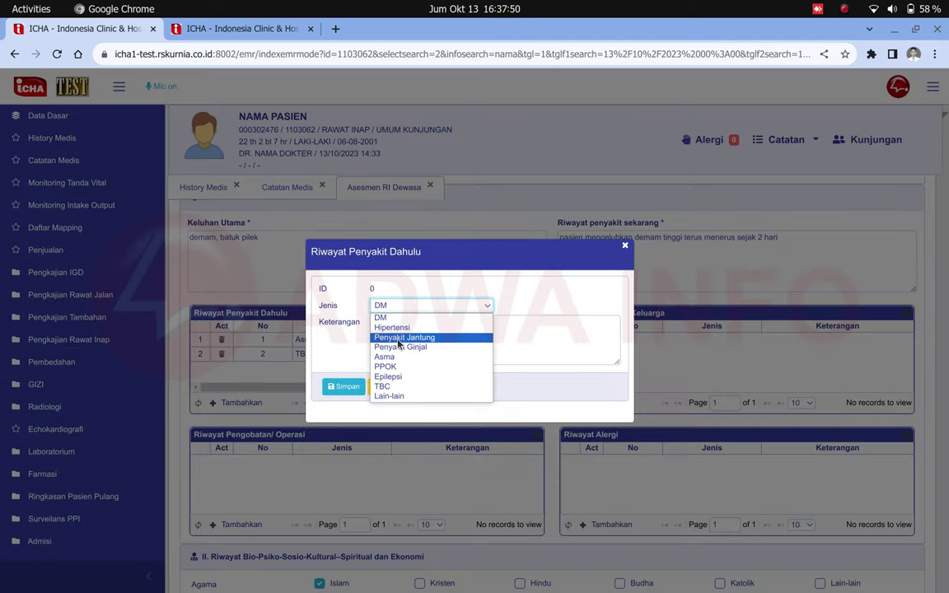
click(398, 339)
click(393, 348)
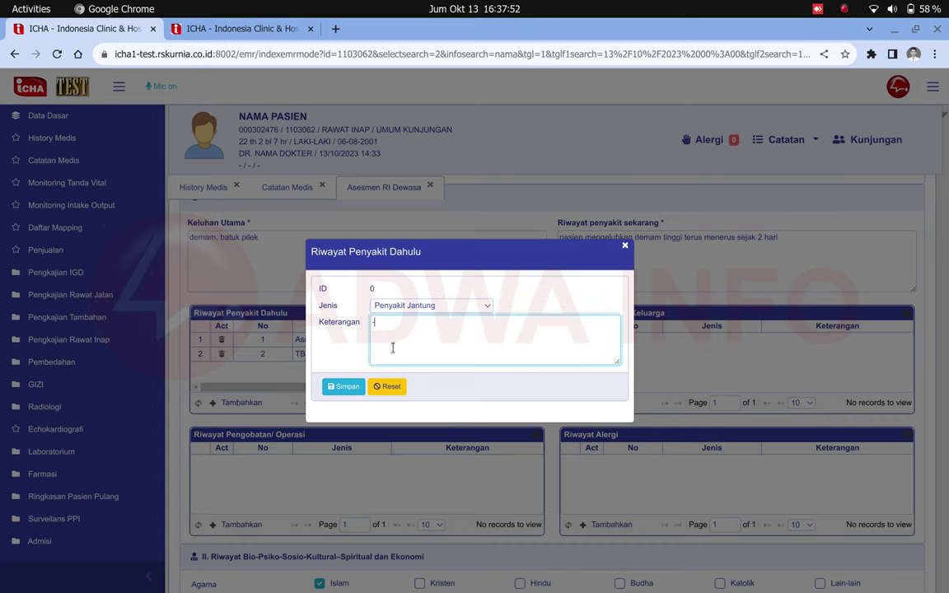
click(351, 386)
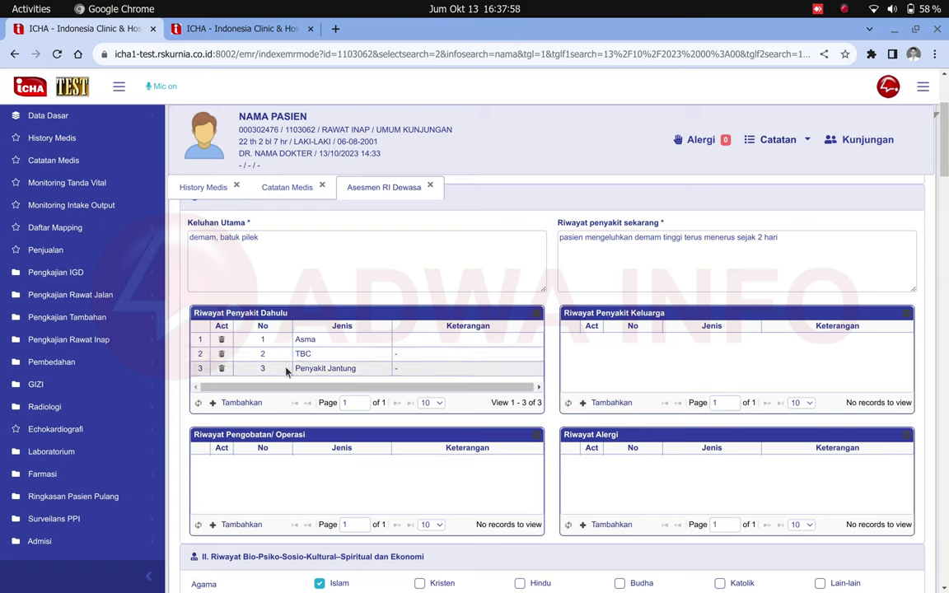
Check the new Penyakit Jantung row beside Asma and TBC, then view Riwayat Alergi.
drag(292, 369, 382, 376)
click(383, 373)
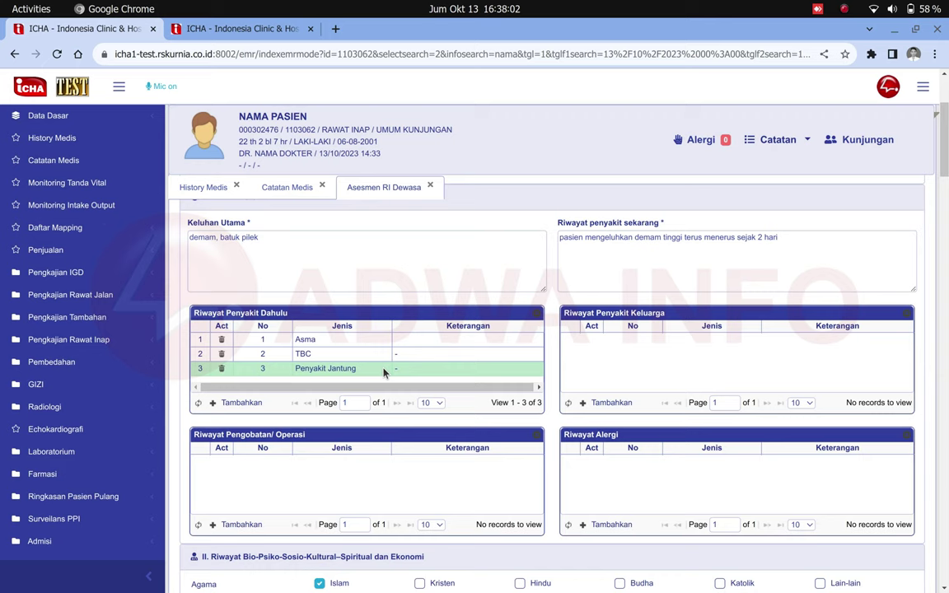
double_click(273, 117)
drag(274, 117, 273, 130)
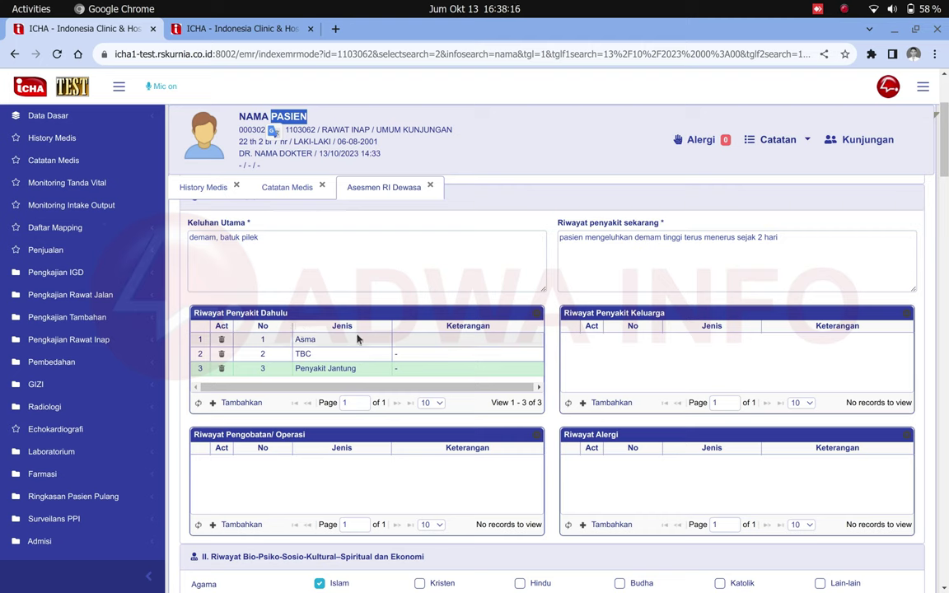
click(595, 322)
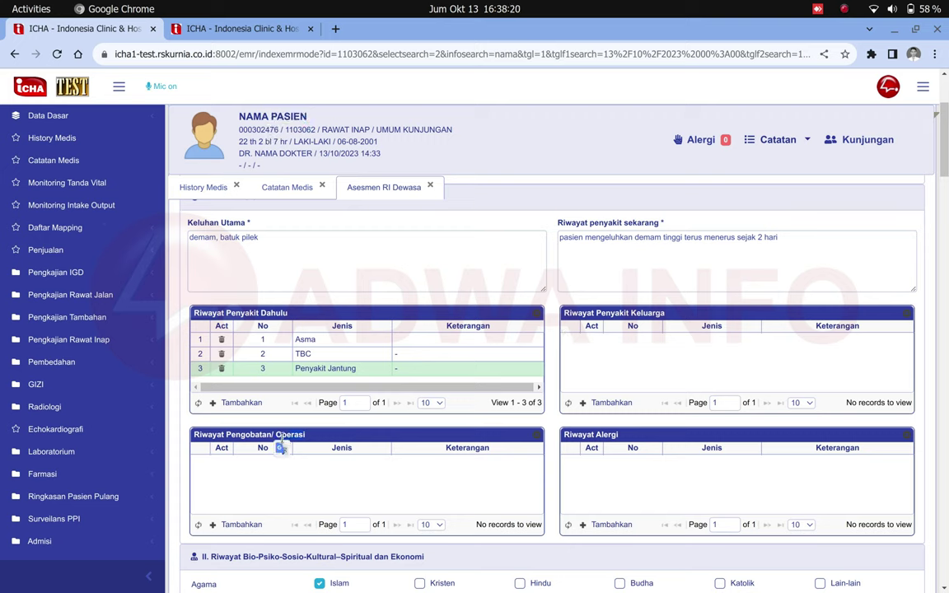
click(606, 434)
double_click(599, 434)
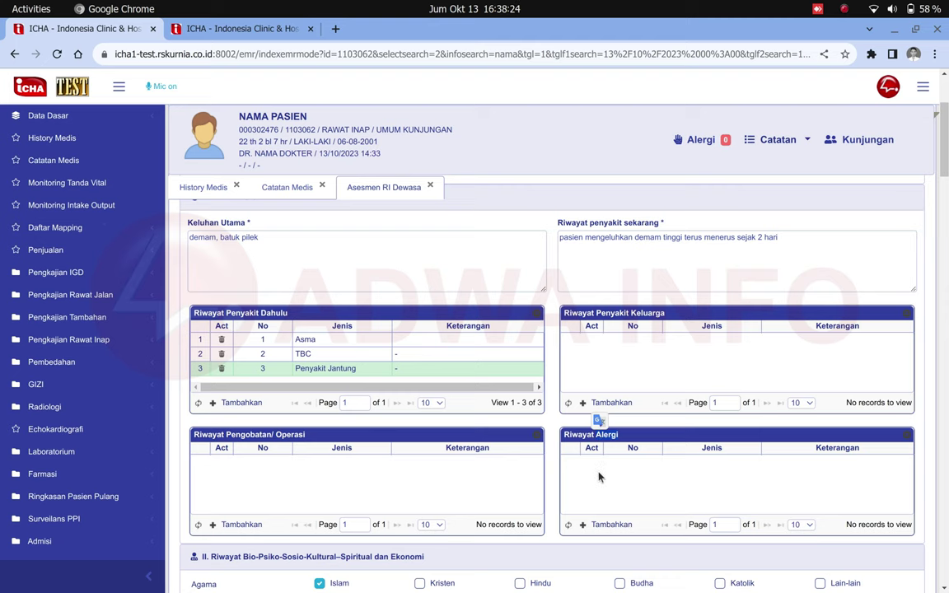
Scroll to section II and tick Menyerang in Status Mental, replacing Orientasi Baik.
scroll(599, 478, down, 4)
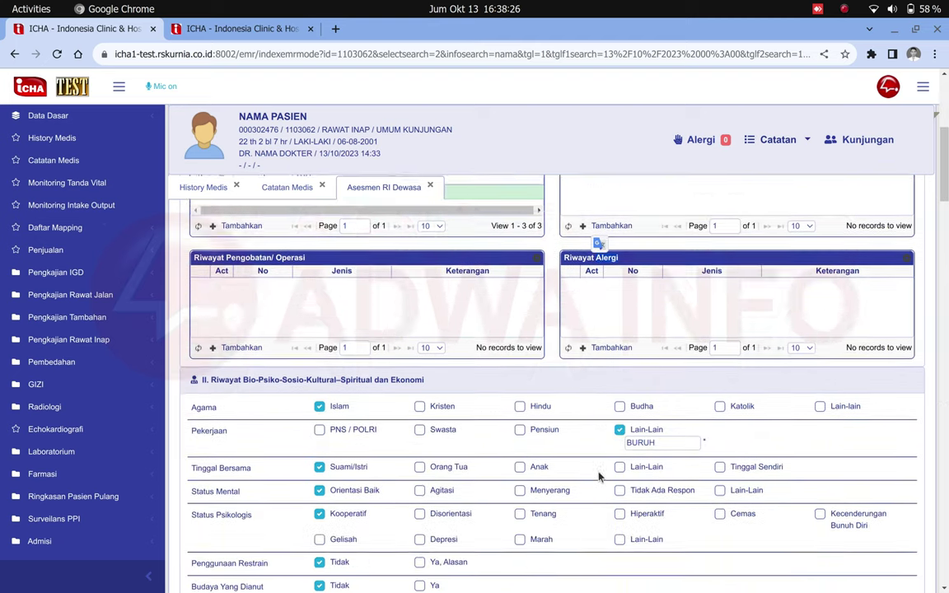
scroll(599, 477, down, 1)
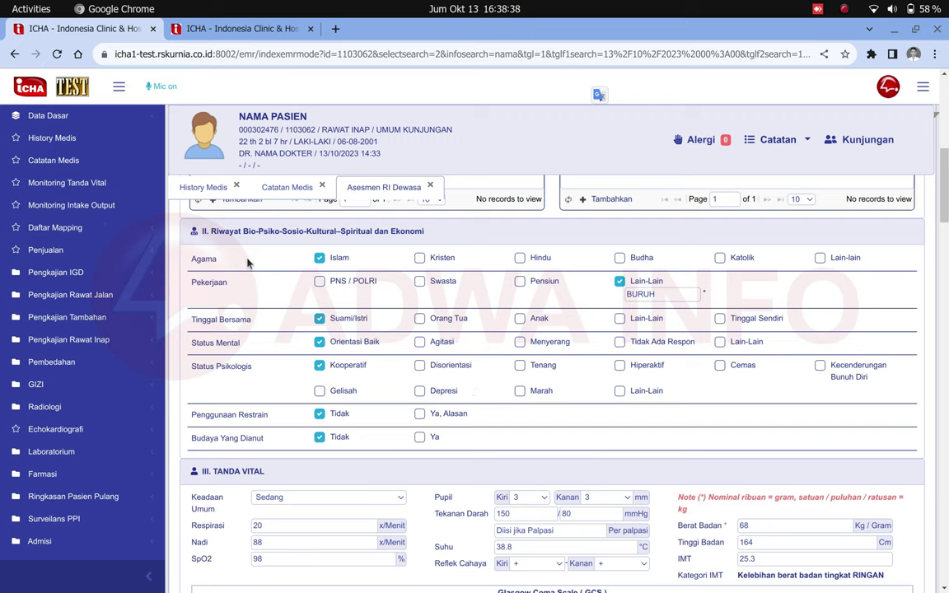
double_click(206, 276)
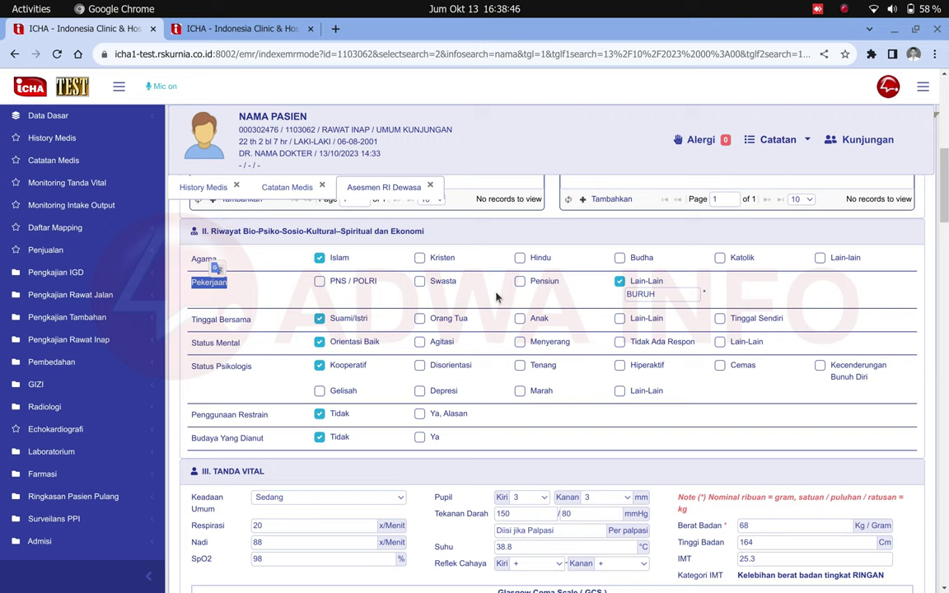
drag(190, 342, 217, 333)
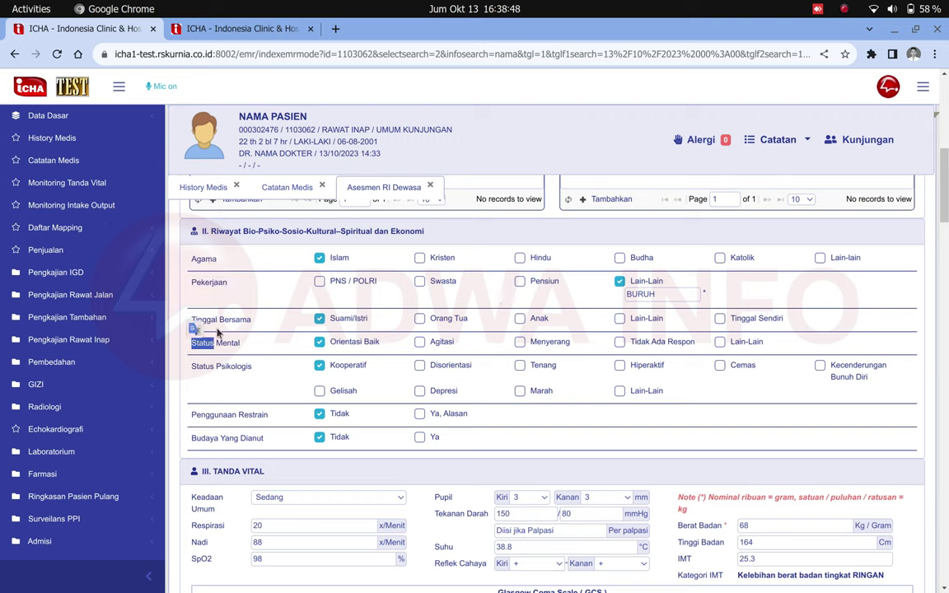
click(204, 320)
double_click(231, 369)
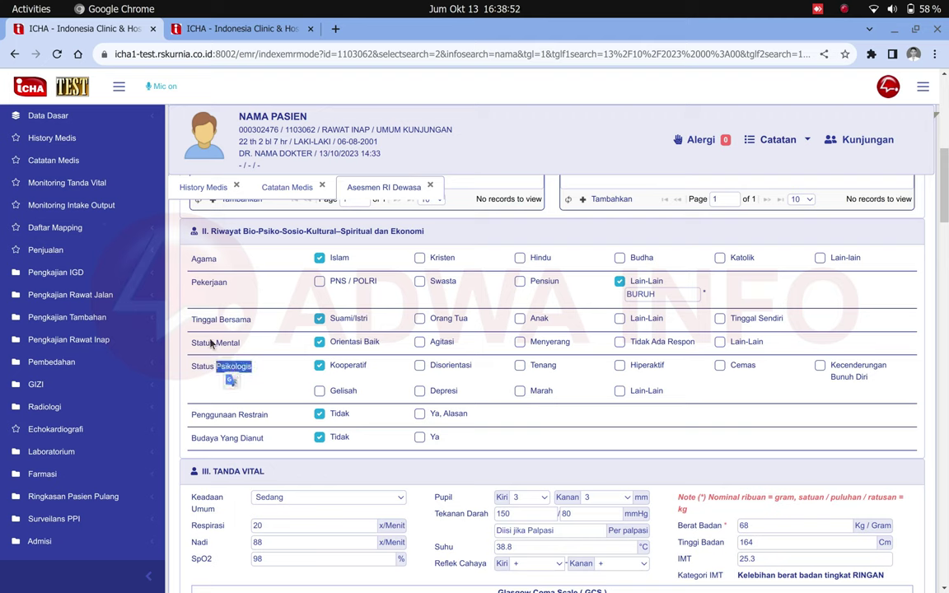
drag(191, 343, 210, 344)
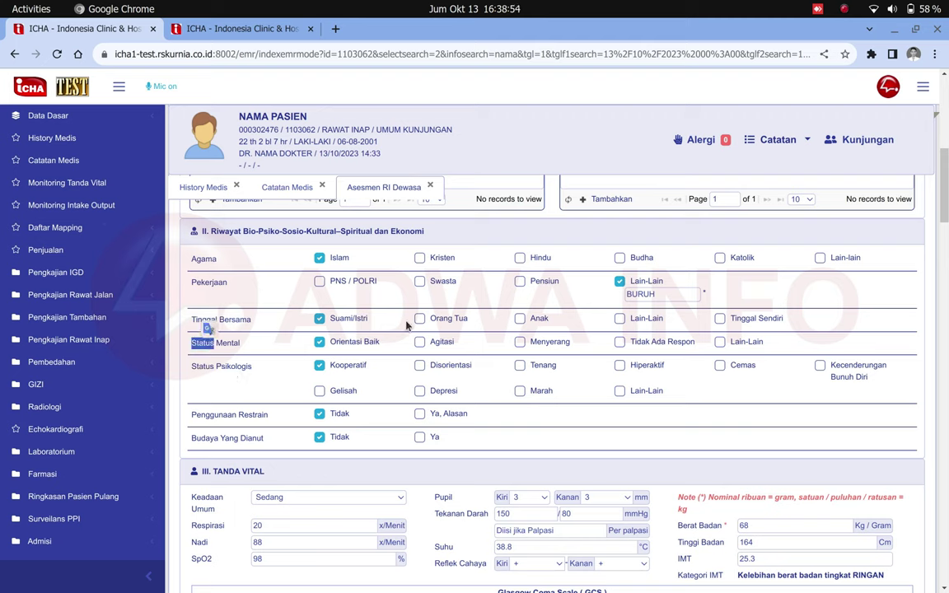
click(520, 345)
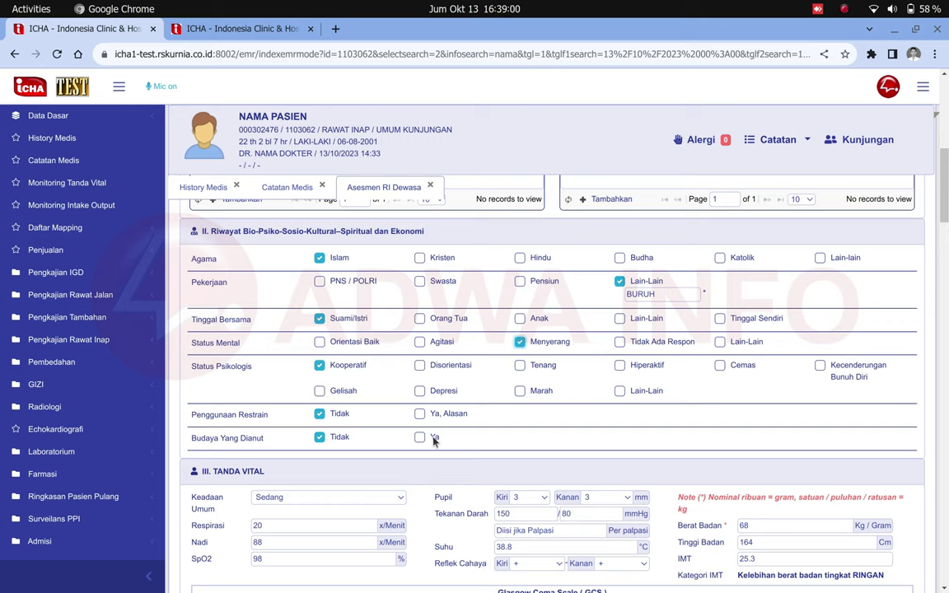
scroll(435, 442, down, 5)
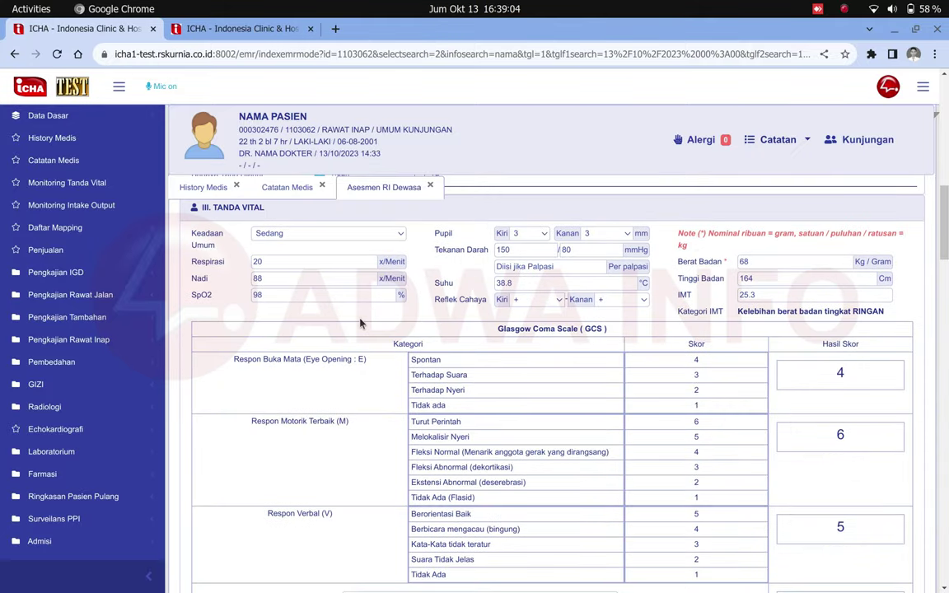
Set Keadaan Umum to Baik in the vital signs section.
double_click(231, 208)
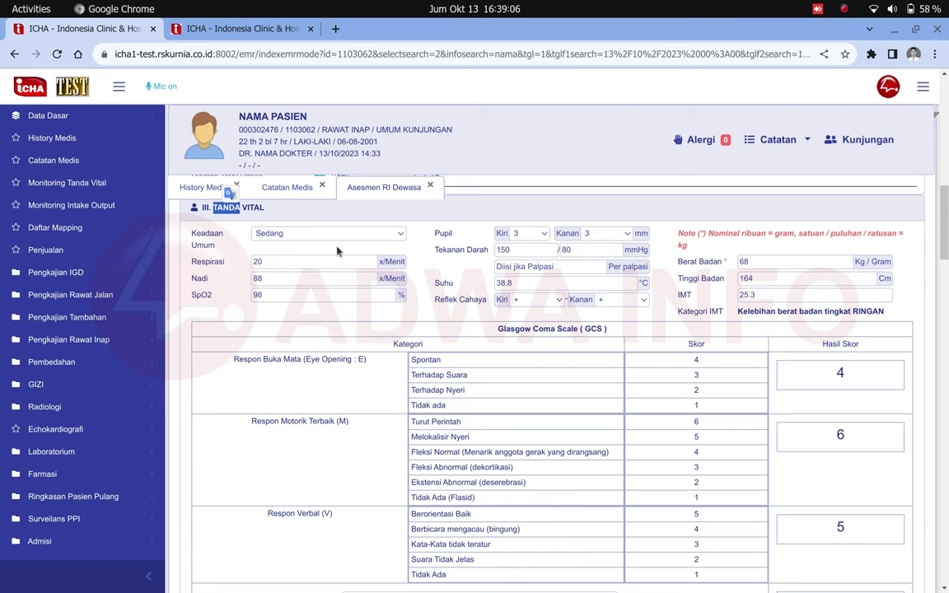
click(395, 249)
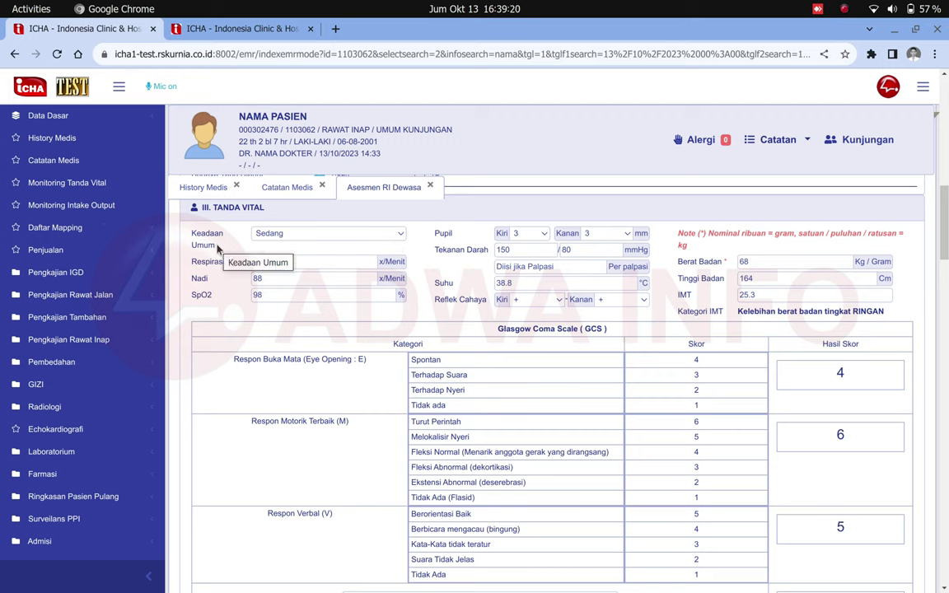
click(277, 235)
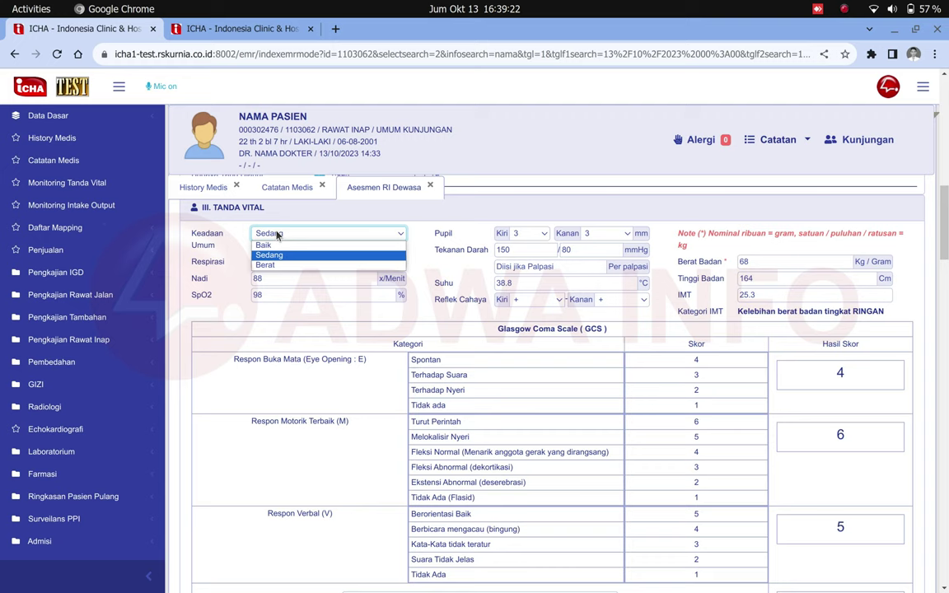
click(278, 246)
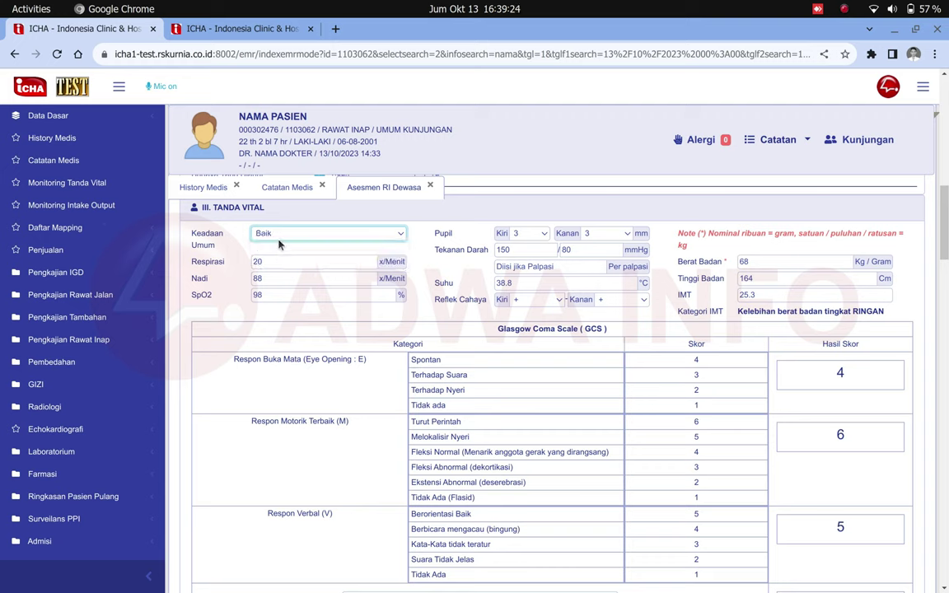
click(278, 234)
click(278, 245)
Change body weight from 68 to 67 kg and re-enter height 164, giving BMI 24.9.
double_click(271, 279)
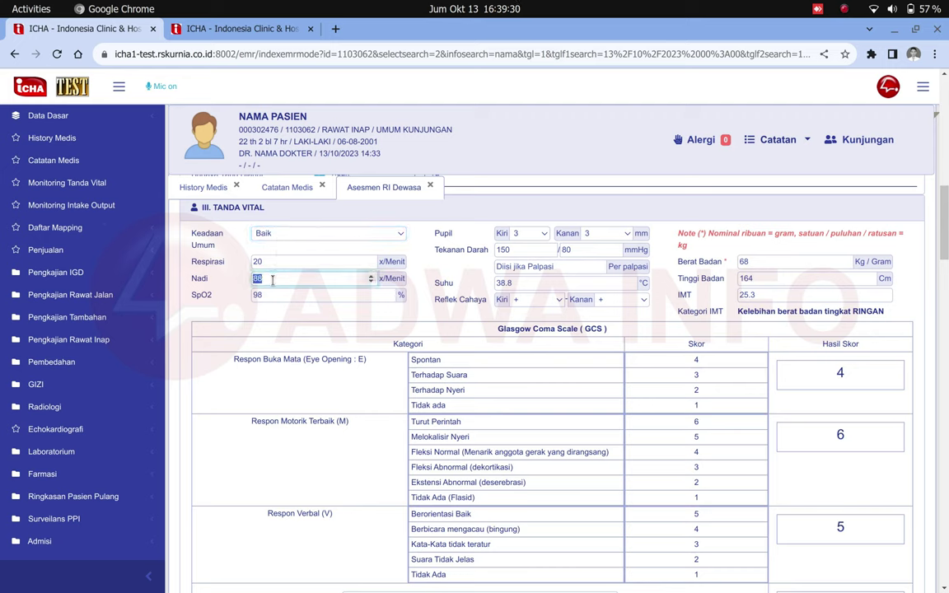
double_click(263, 295)
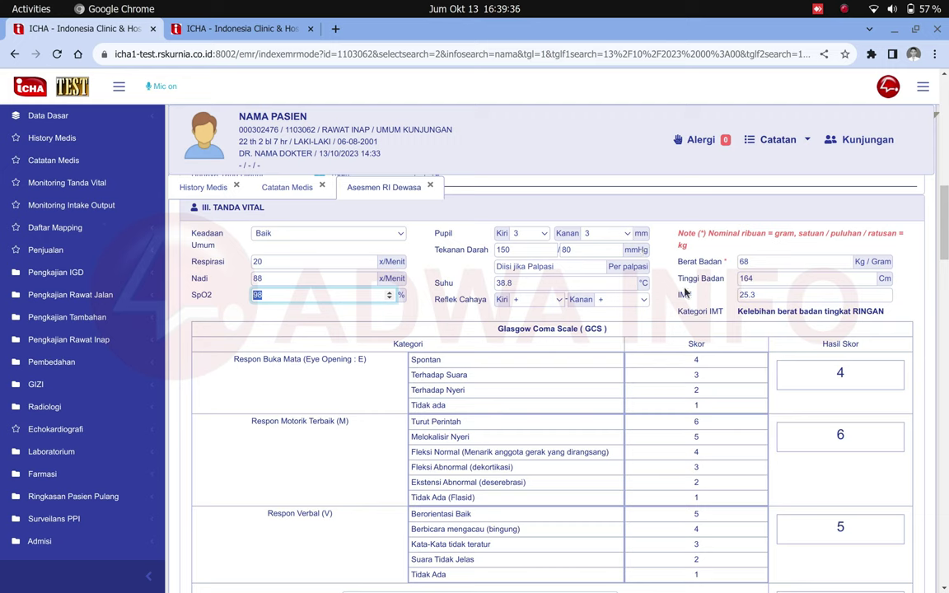
double_click(755, 262)
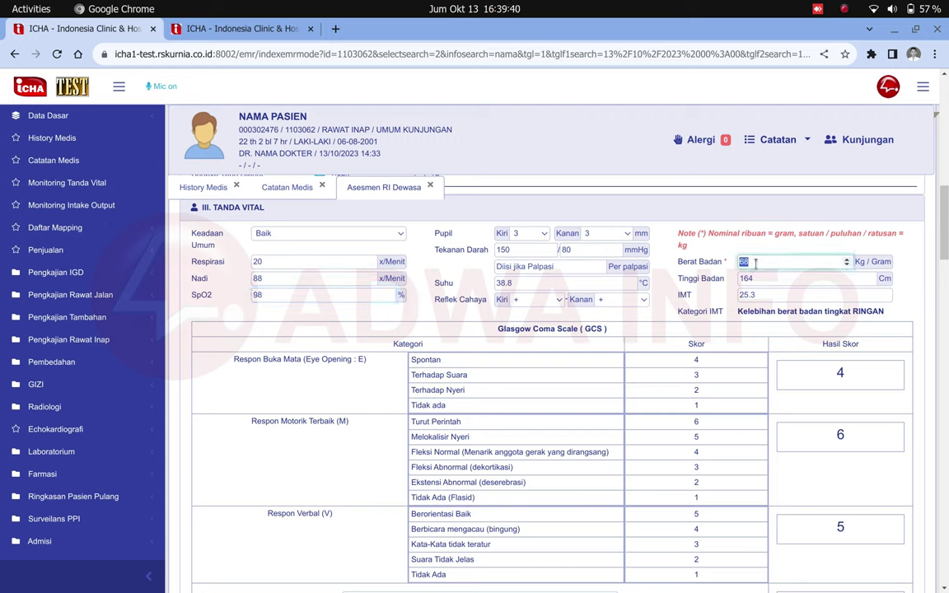
text(67)
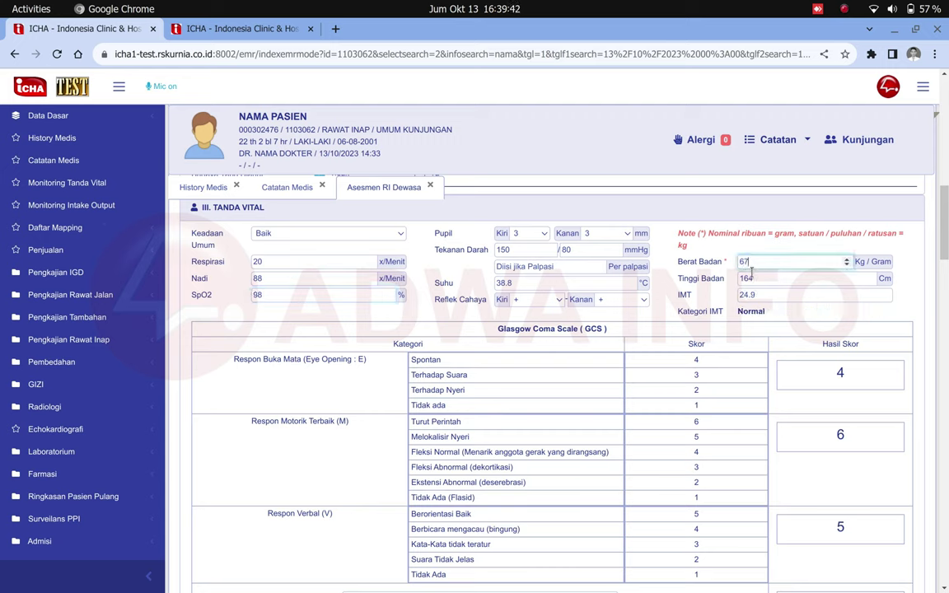
double_click(750, 277)
text(1)
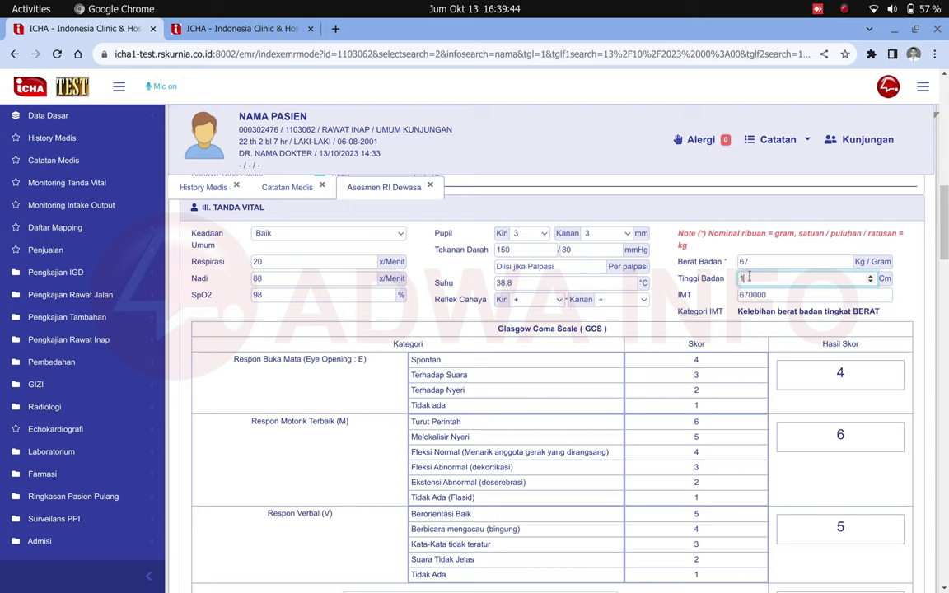
text(64)
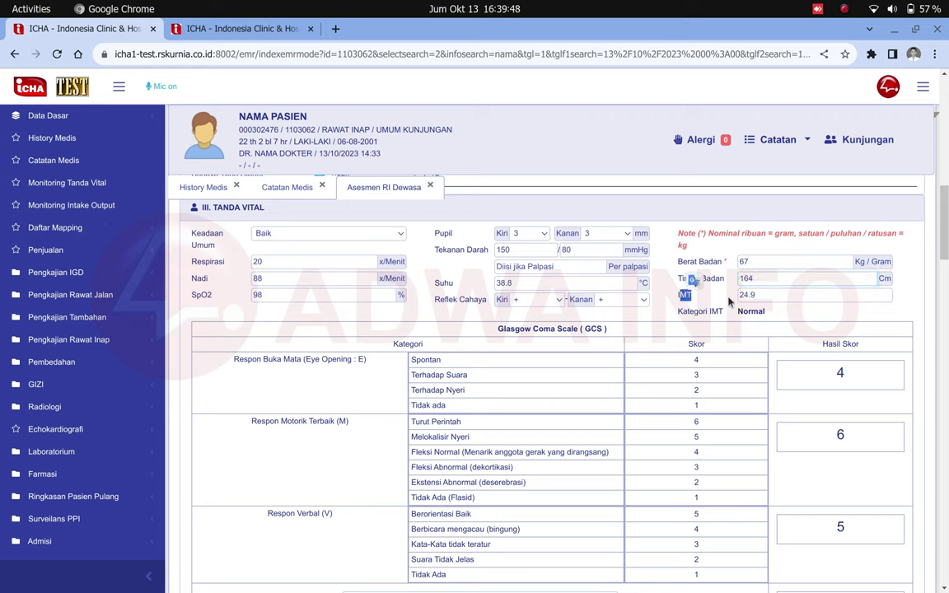
double_click(750, 294)
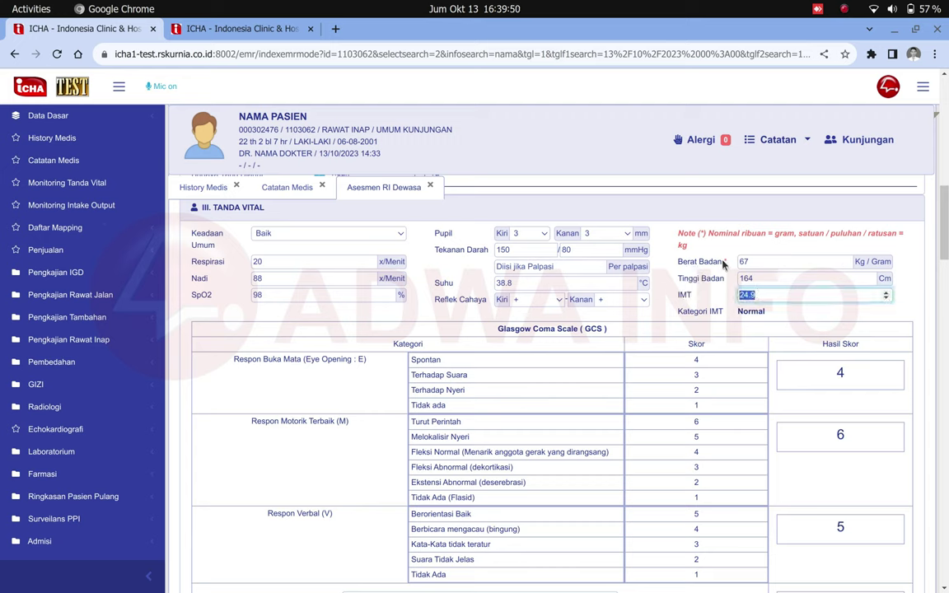
click(696, 267)
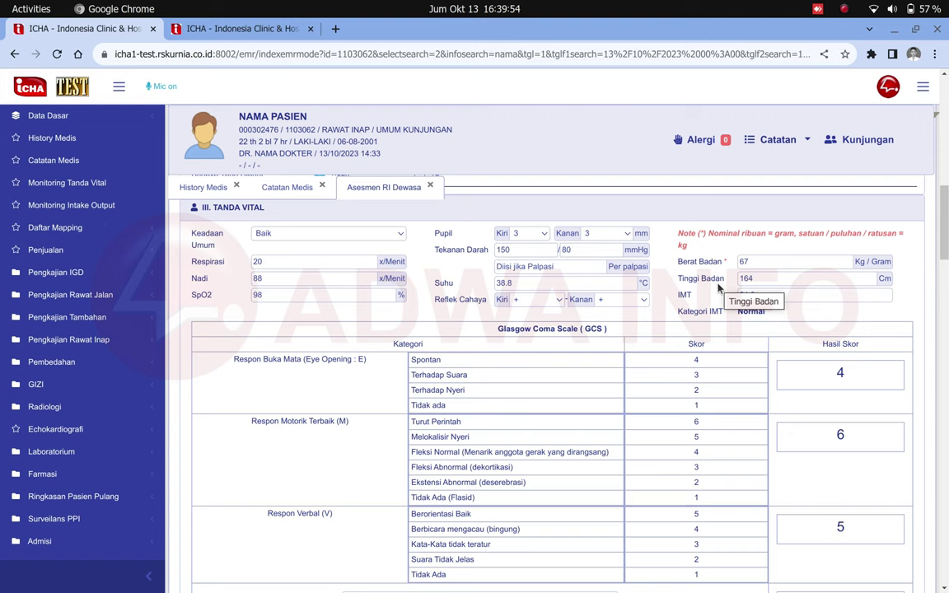
Score the GCS motor response as Melokalisir Nyeri (5).
scroll(718, 286, down, 1)
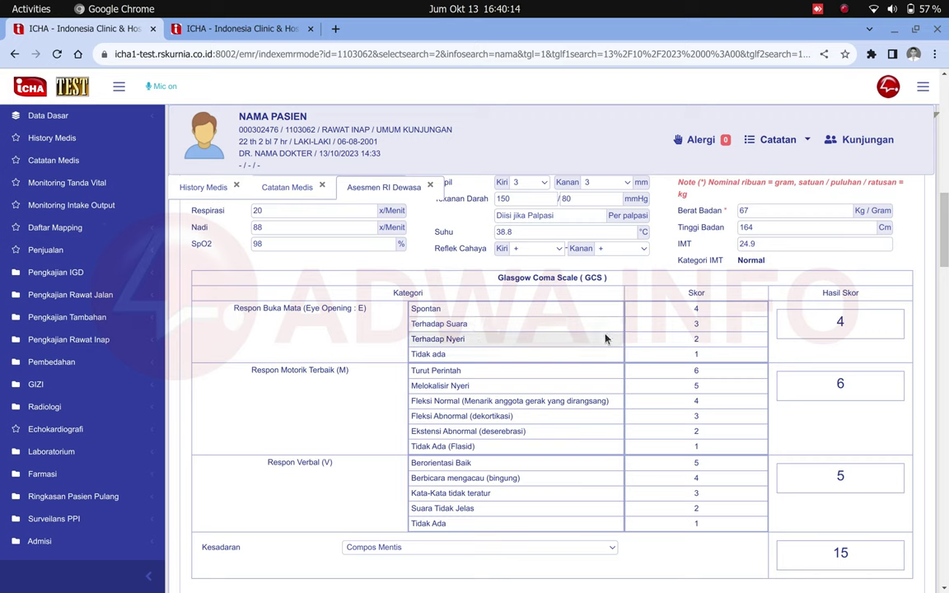
triple_click(277, 312)
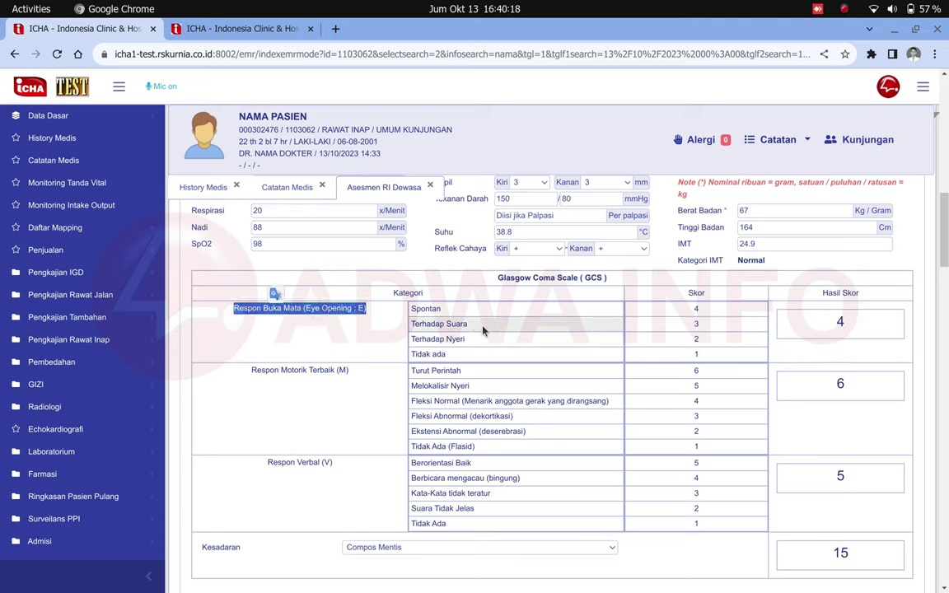
click(452, 313)
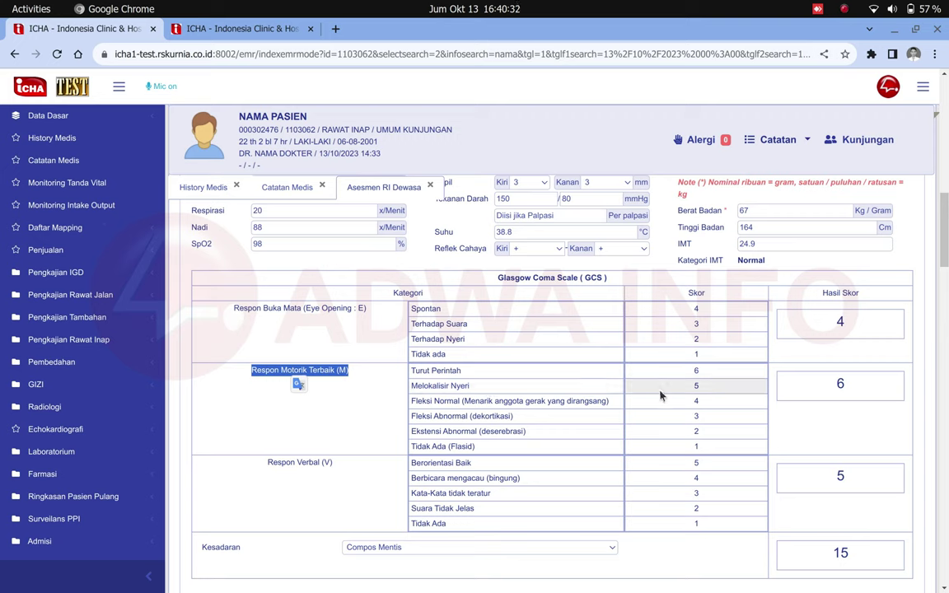
click(715, 391)
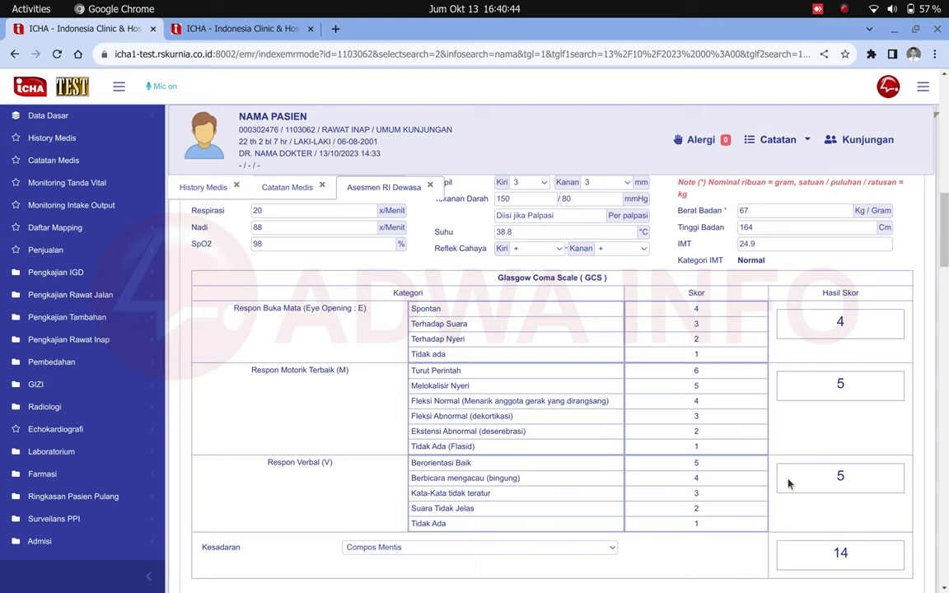
scroll(828, 486, down, 2)
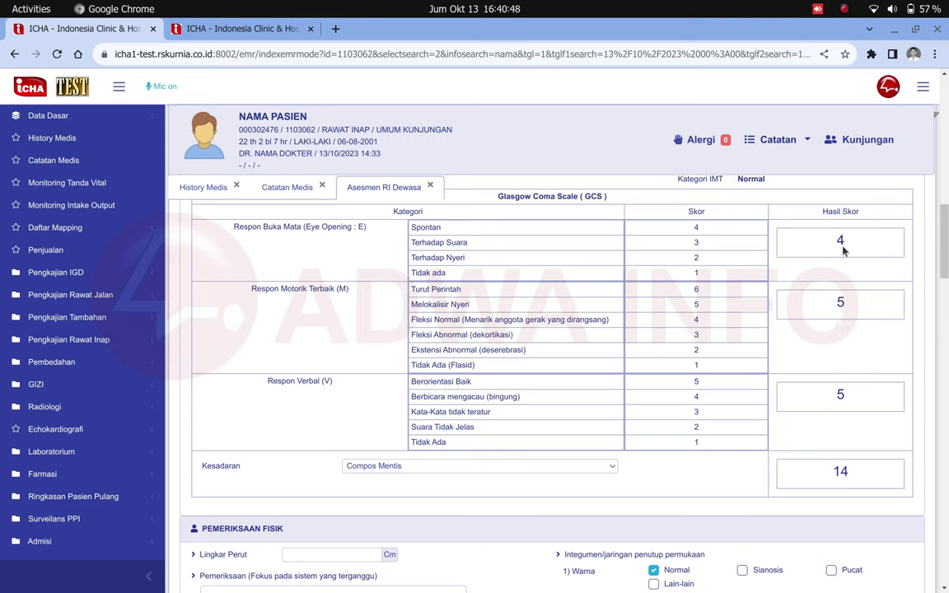
triple_click(840, 303)
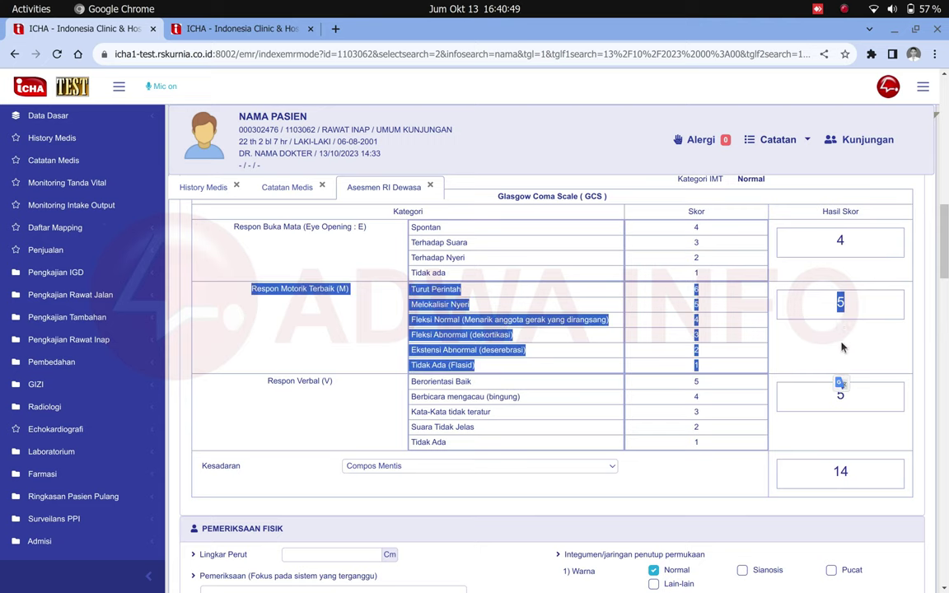
click(847, 472)
double_click(840, 472)
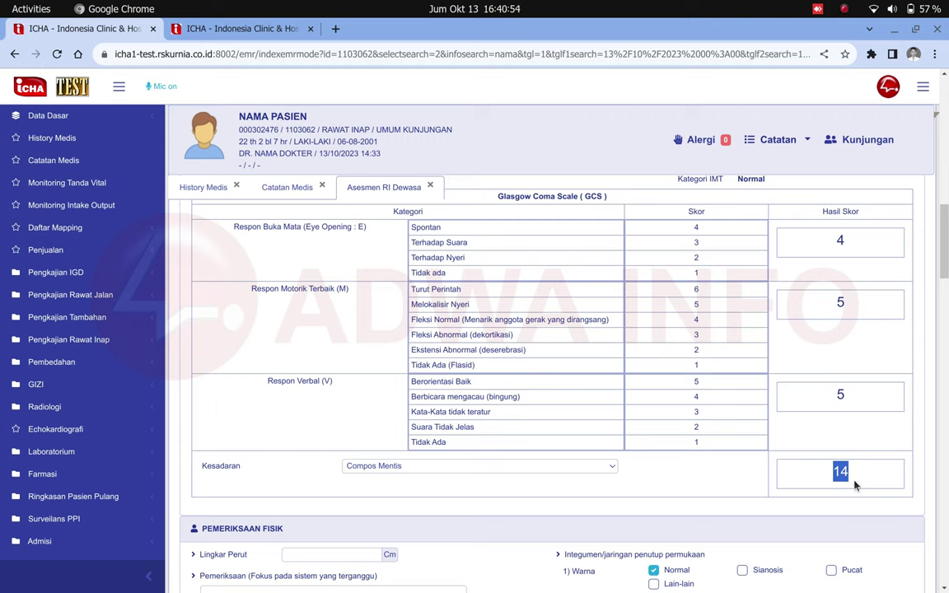
click(844, 478)
Score the verbal response Tidak Ada (1) and set Kesadaran to Apatis.
double_click(225, 467)
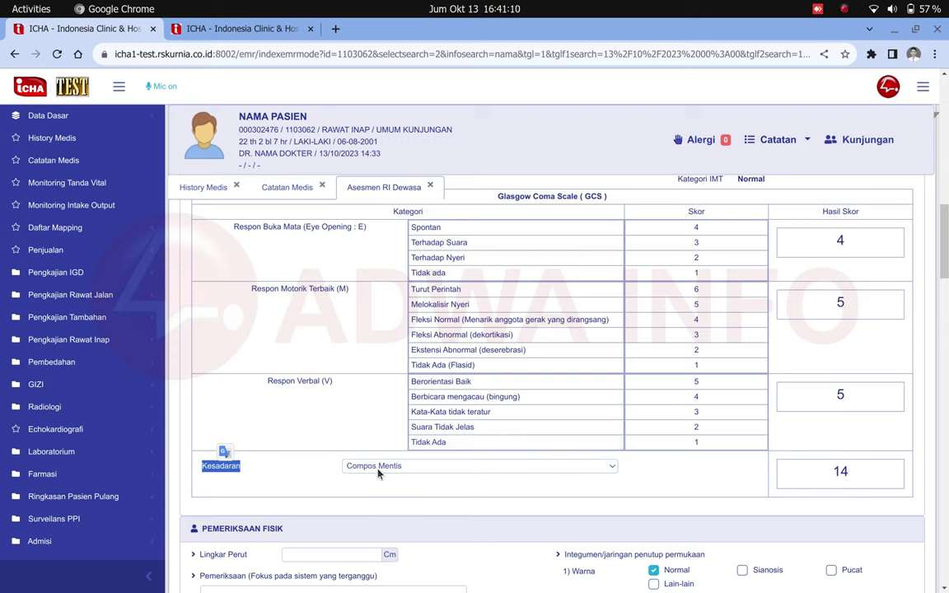
click(716, 446)
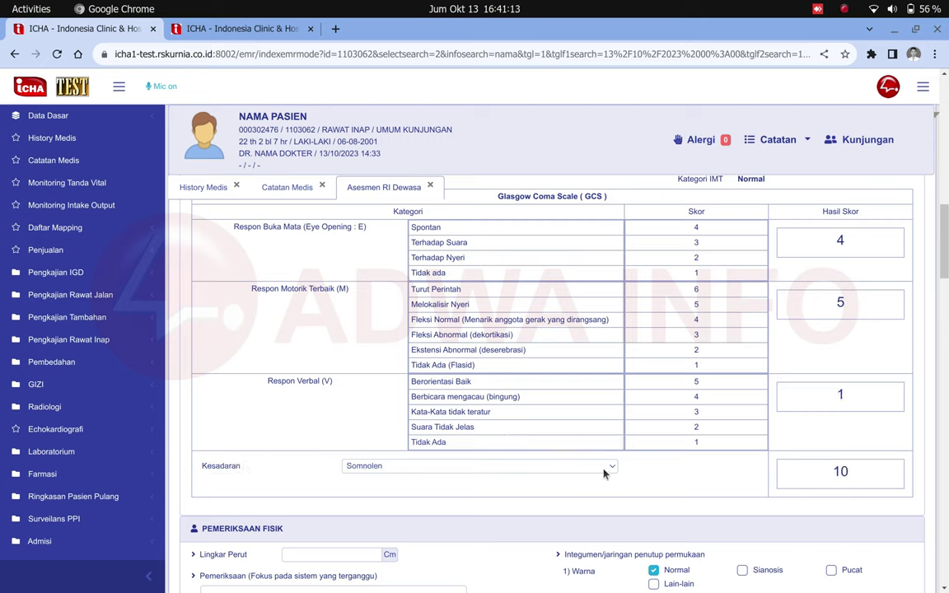
click(402, 471)
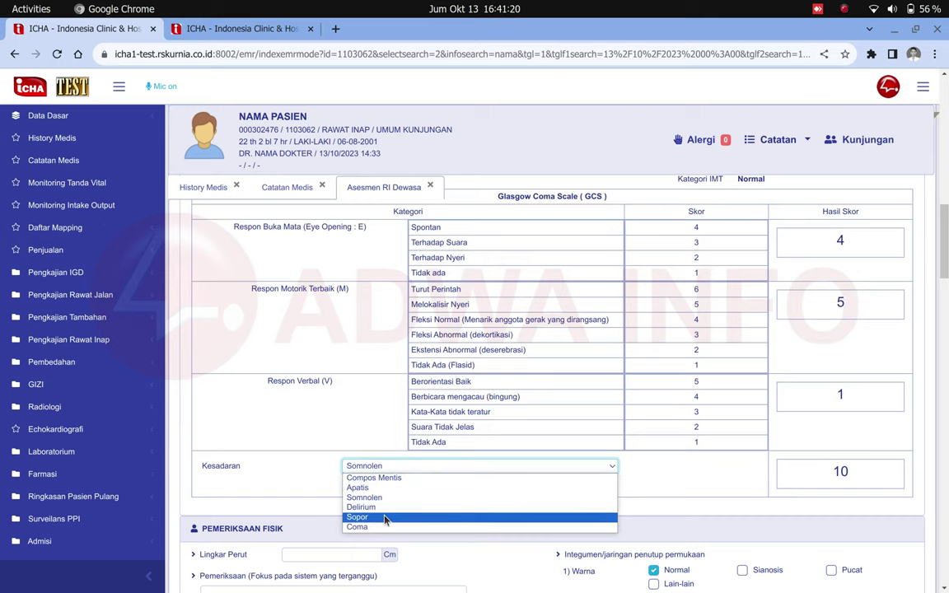
click(384, 507)
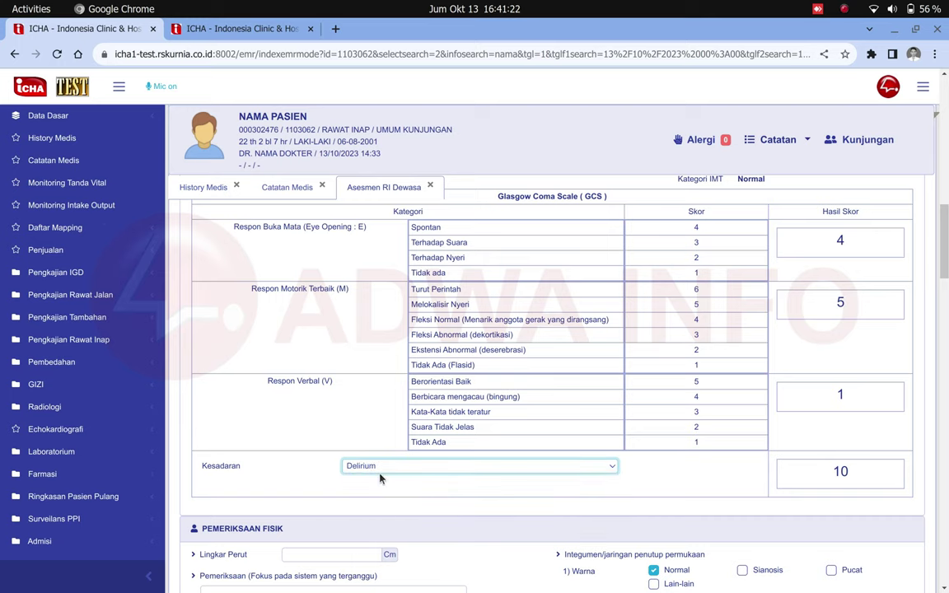
click(380, 473)
click(375, 490)
Enter 'basdasddas' as the physical examination notes.
scroll(376, 492, down, 3)
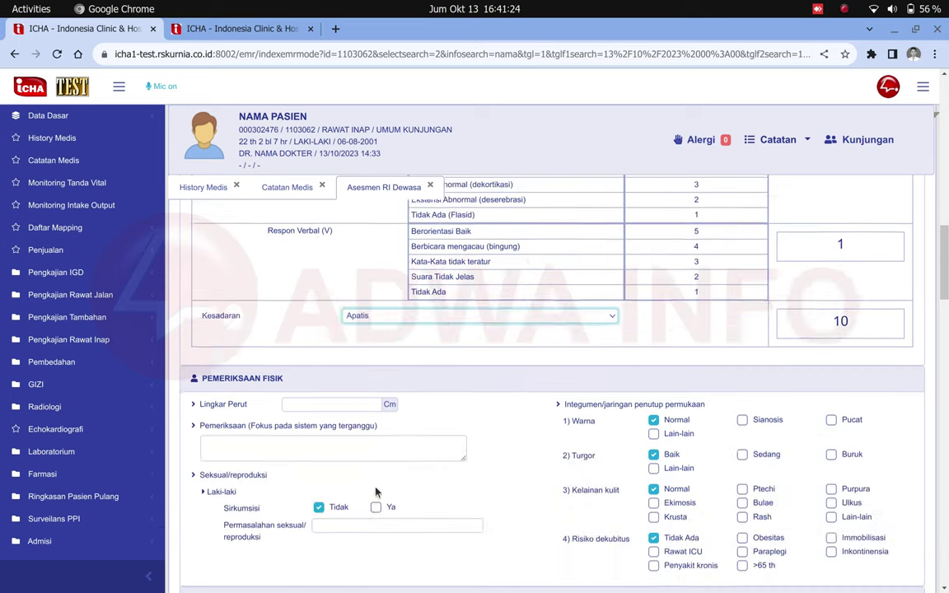
scroll(376, 492, down, 3)
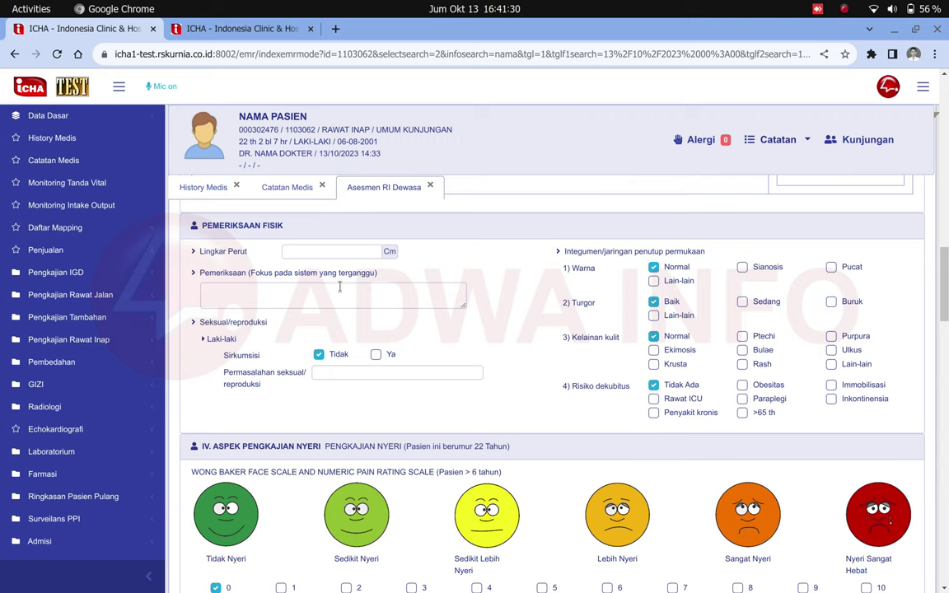
click(326, 251)
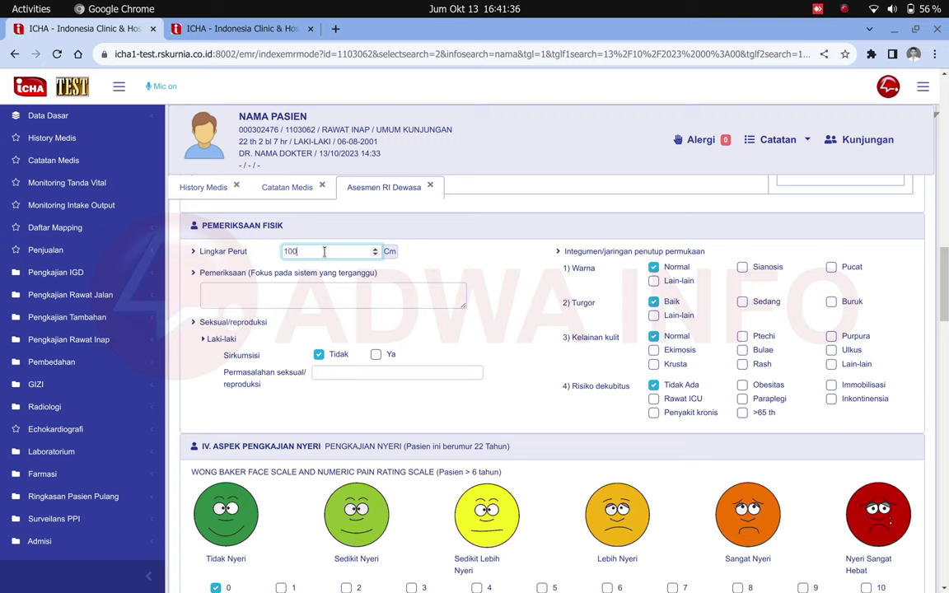
click(305, 288)
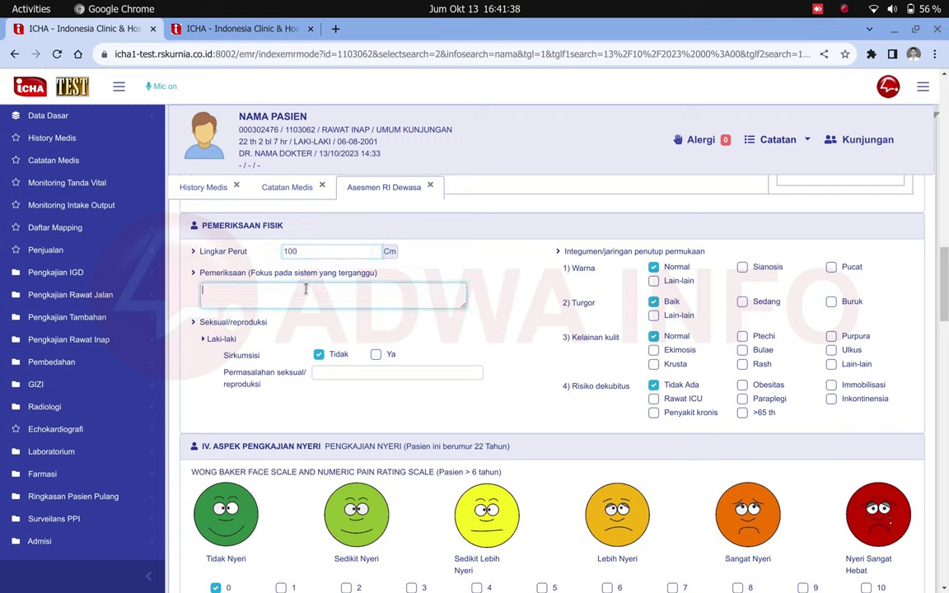
text(basdasddas)
Mark the patient as circumcised and enter 'ajsjdasdhsdjsadsdsadsd' as the sexual/reproductive problem.
double_click(213, 322)
drag(215, 322, 215, 354)
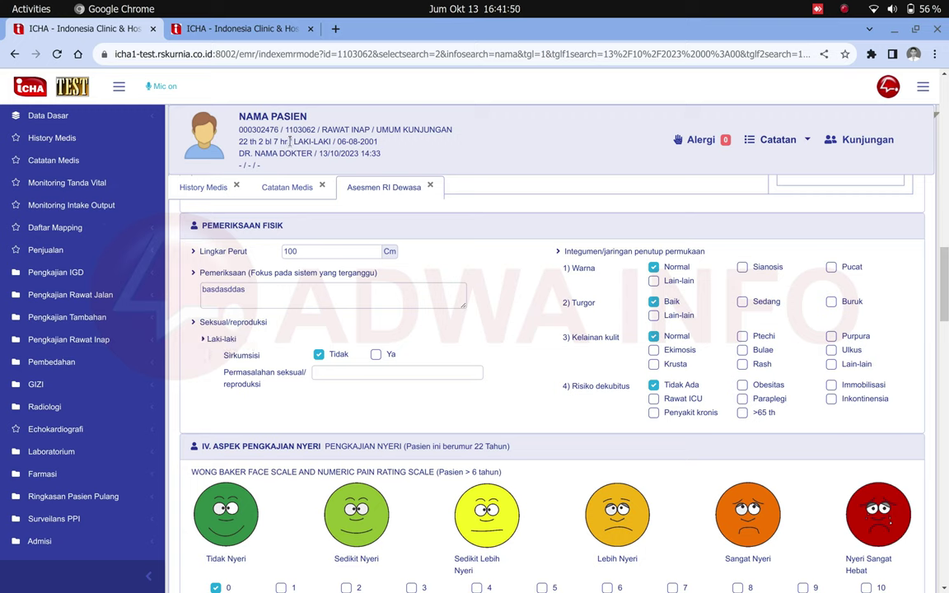
drag(293, 141, 272, 127)
drag(294, 142, 329, 126)
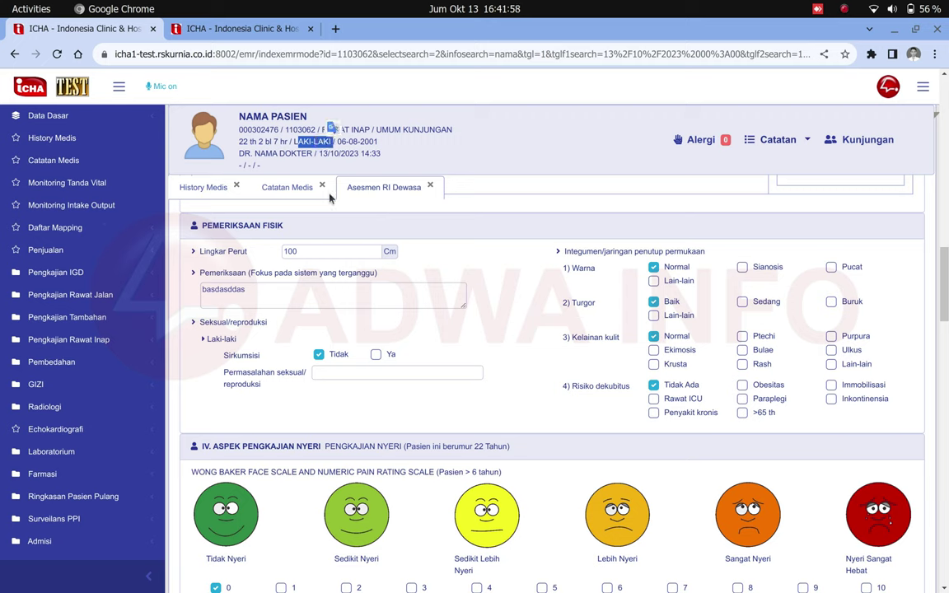
drag(329, 198, 375, 356)
click(376, 355)
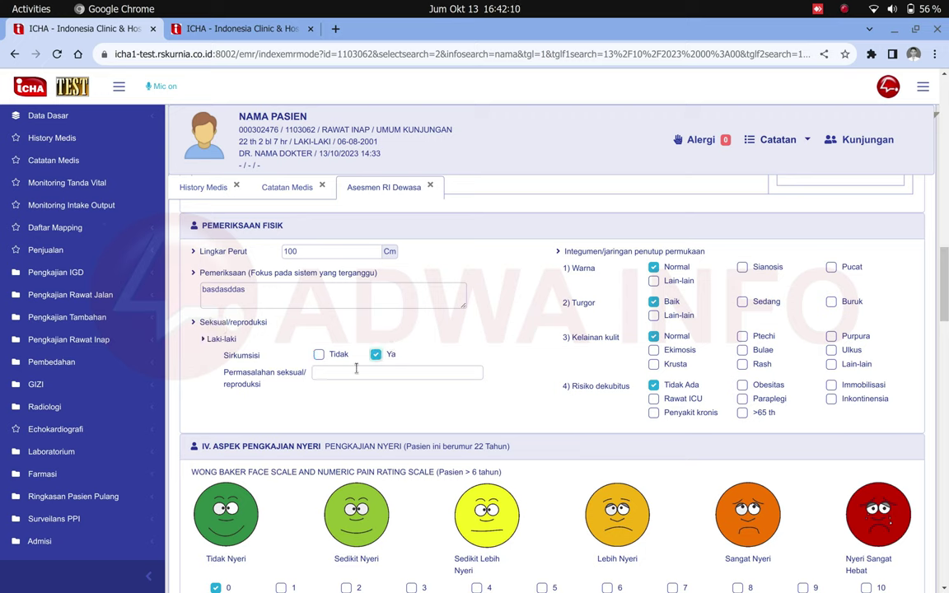
click(356, 371)
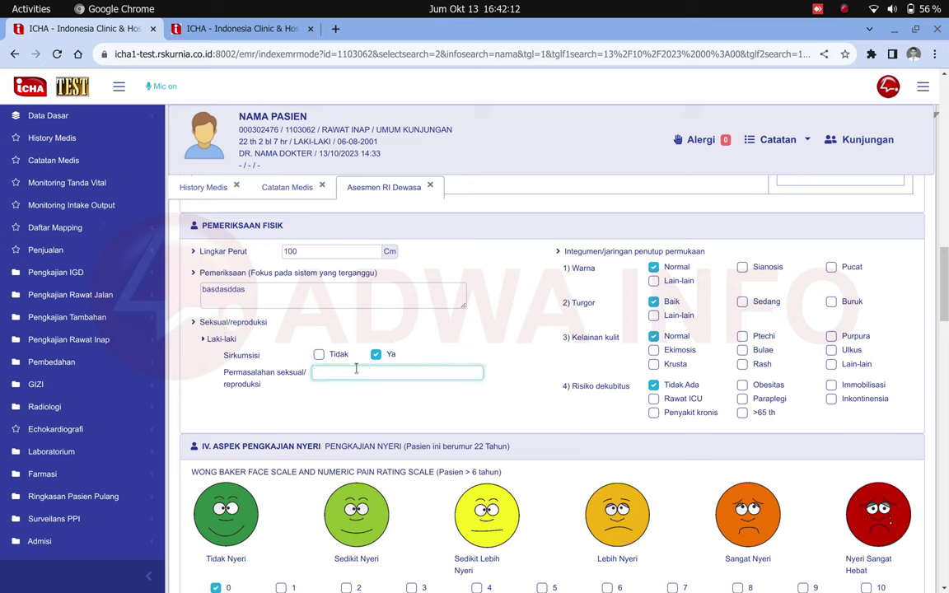
text(ajsjdasdhsdjsadsdsadsd)
Set the Integumen skin colour to Pucat instead of Normal.
drag(564, 252, 606, 272)
click(576, 329)
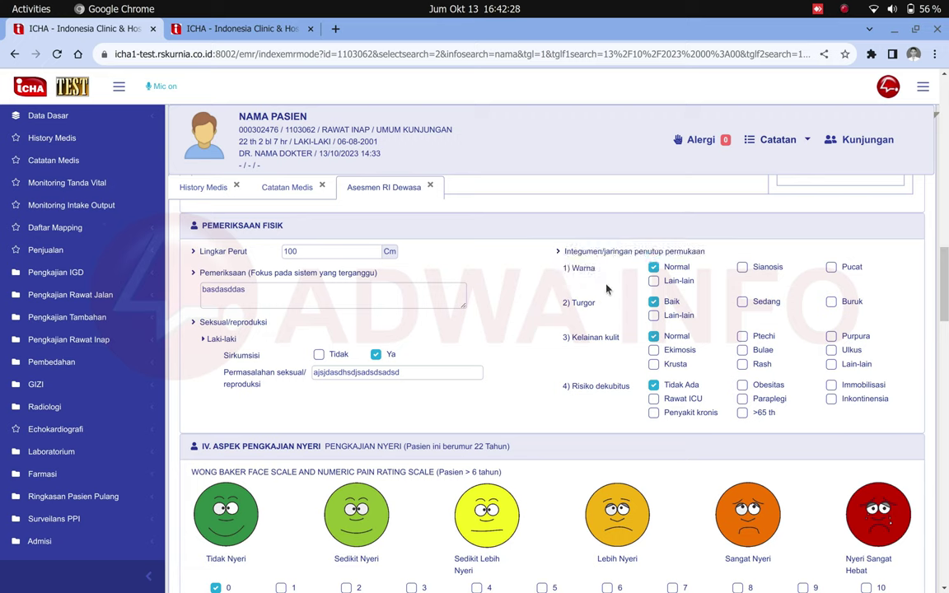
double_click(581, 269)
drag(582, 268, 832, 268)
click(832, 267)
Rate the patient's pain at 4 on the pain scale.
scroll(590, 365, down, 3)
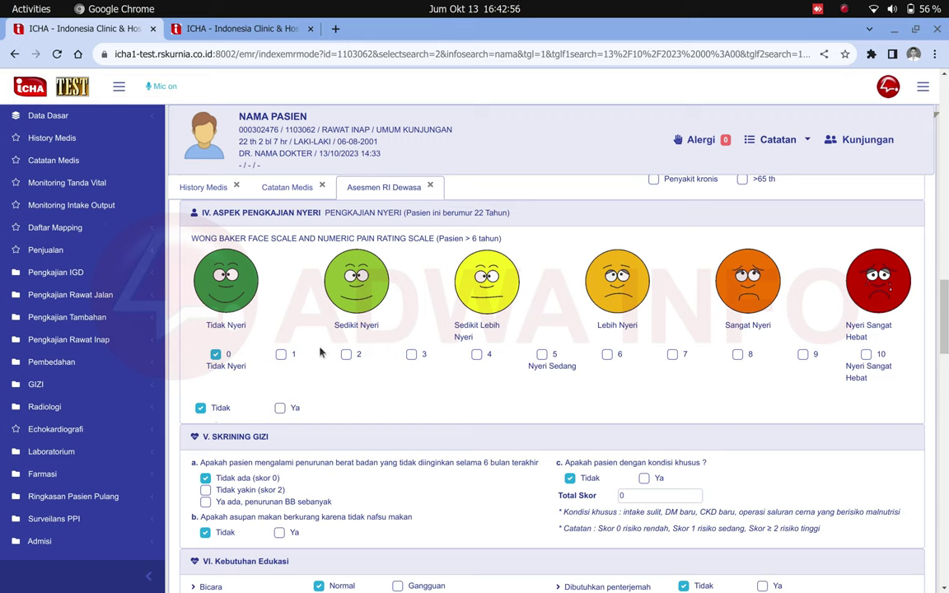
click(497, 292)
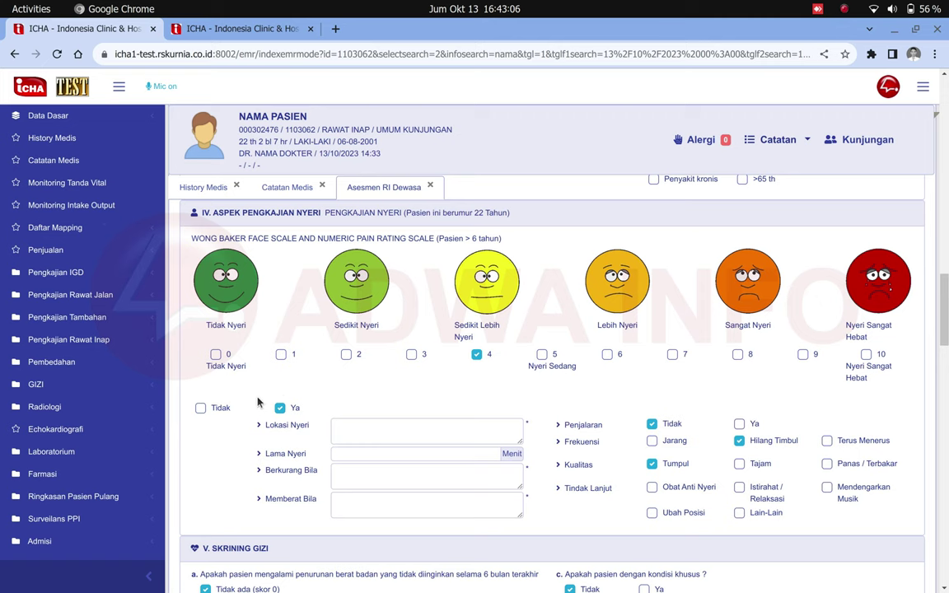
scroll(257, 402, down, 1)
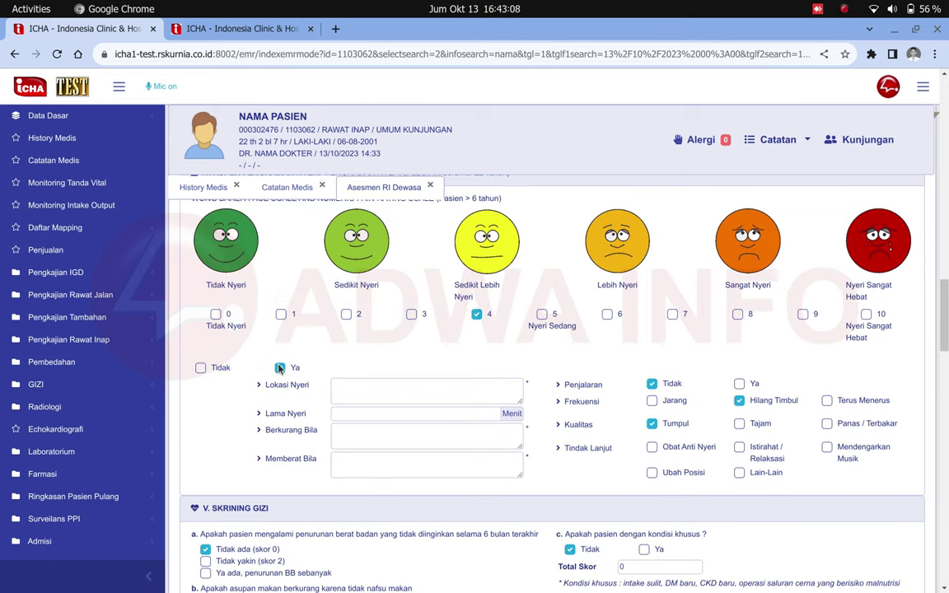
click(334, 414)
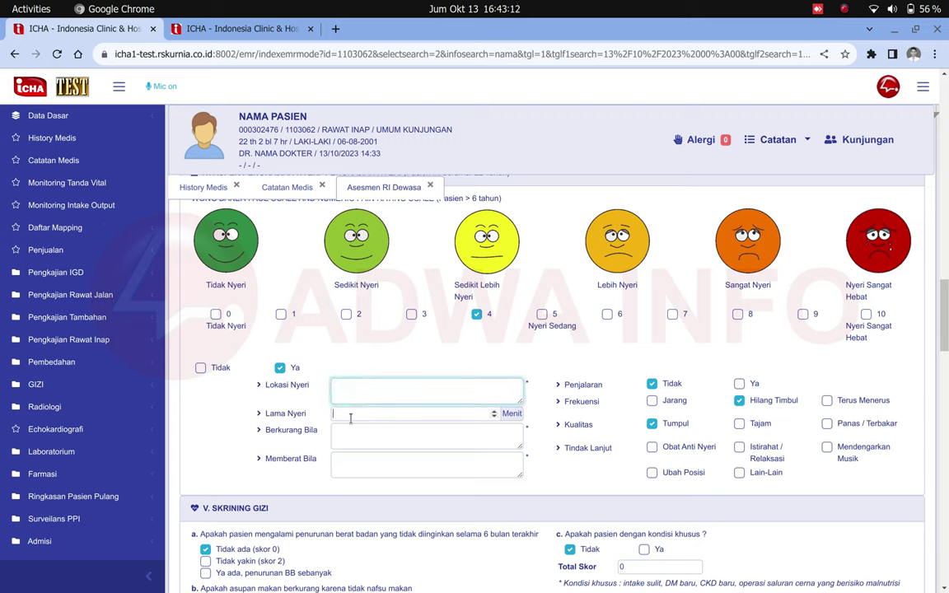
click(349, 460)
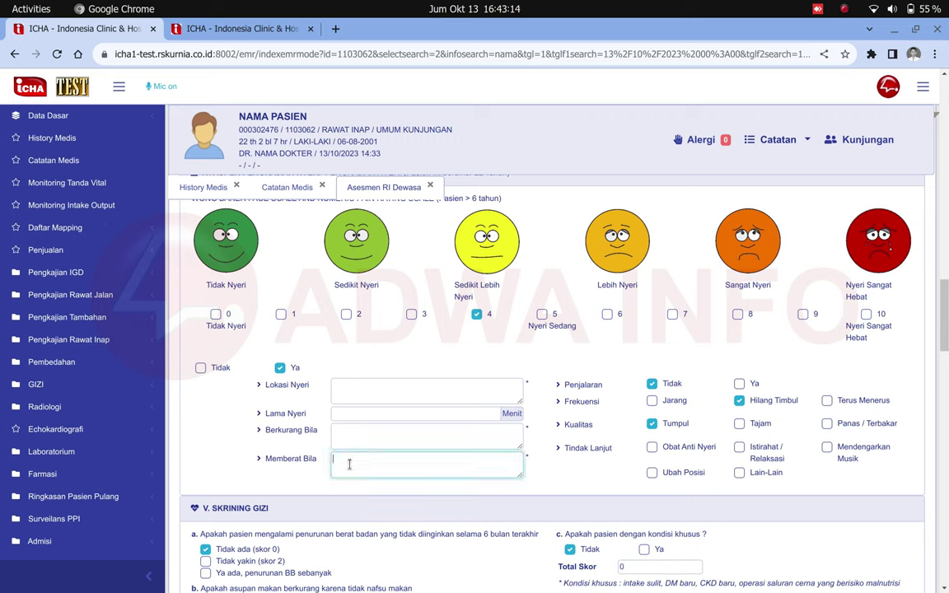
Enter pain location kepala, duration 5 minutes, and notes for the relieving and aggravating factors.
click(453, 385)
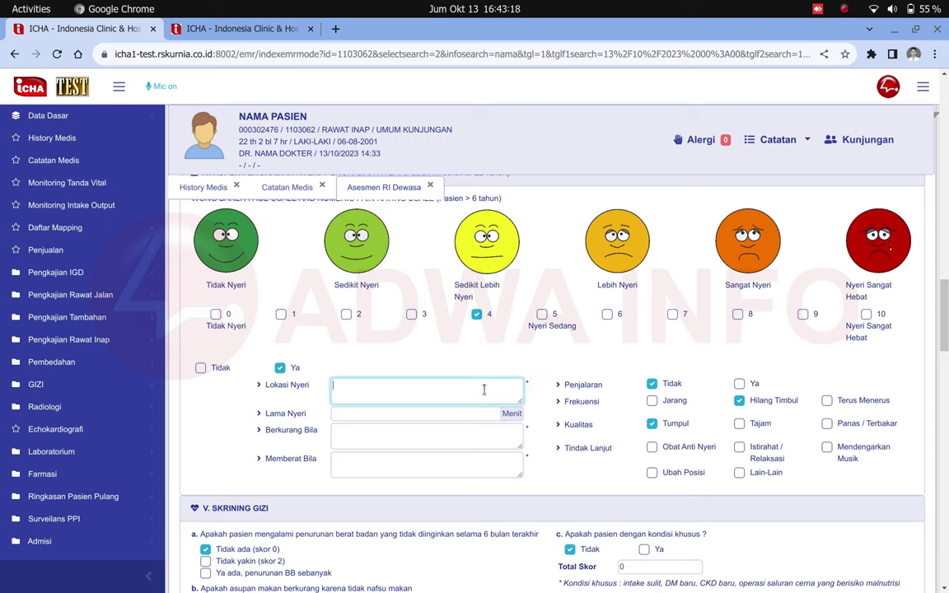
text(kepala)
key(Tab)
text(5)
key(Tab)
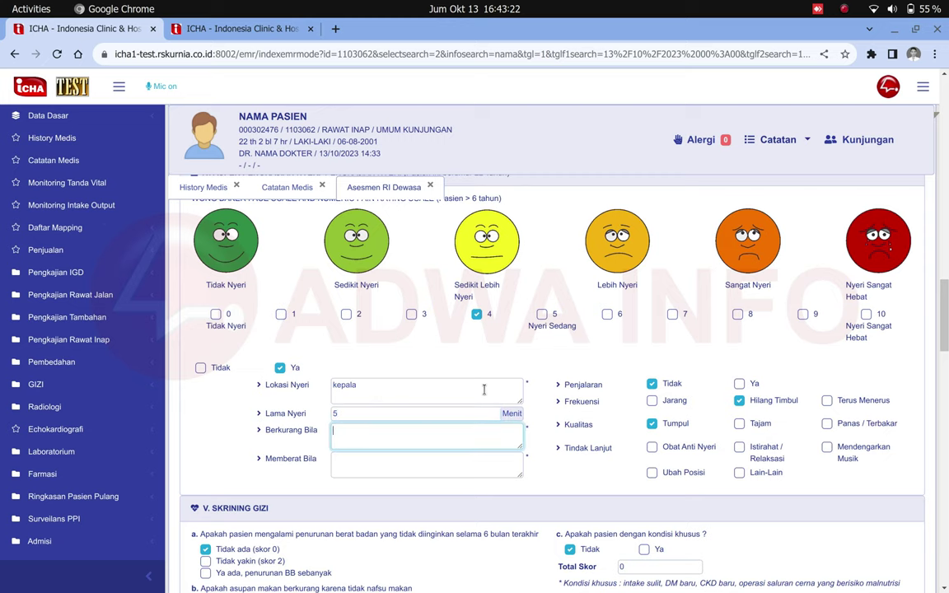
text(asdnkad)
key(Tab)
text(asdasds)
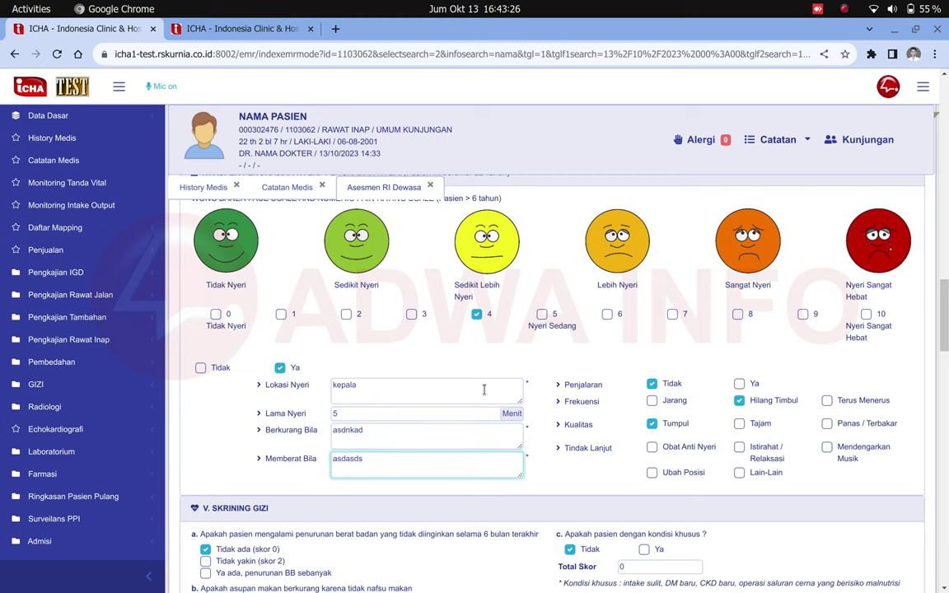
scroll(486, 387, down, 3)
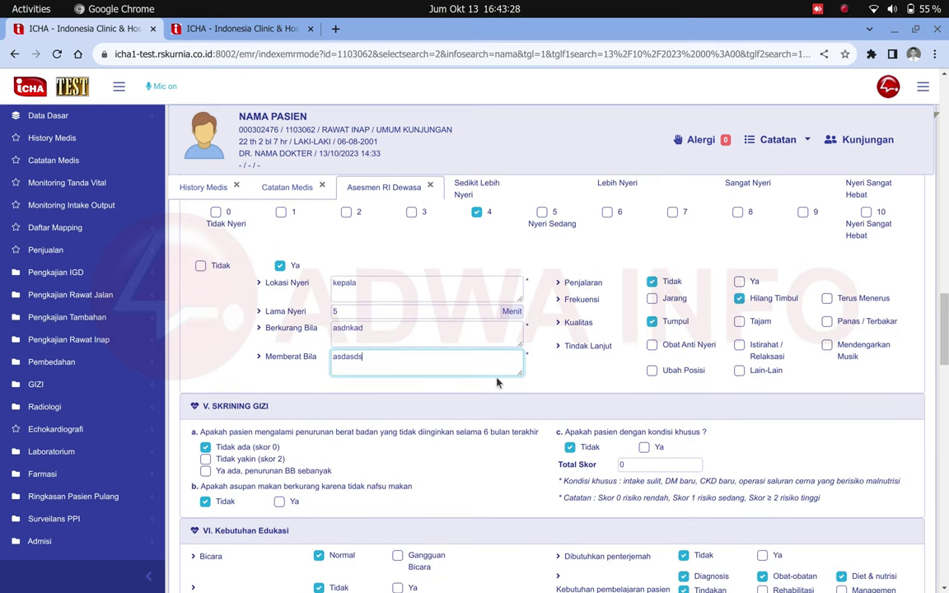
Answer the nutrition weight-loss question as Tidak yakin (skor 2).
drag(504, 262, 635, 348)
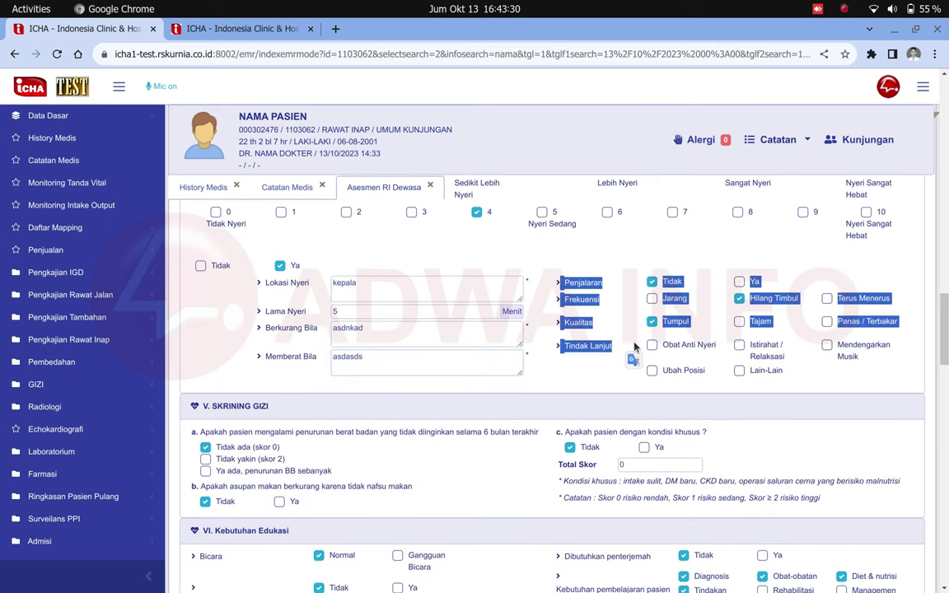
click(577, 326)
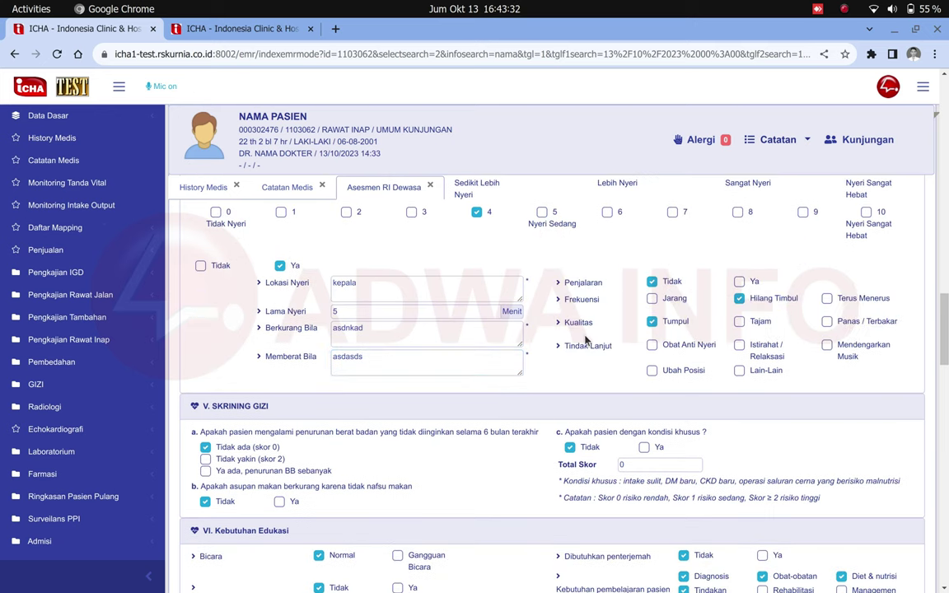
scroll(496, 356, down, 3)
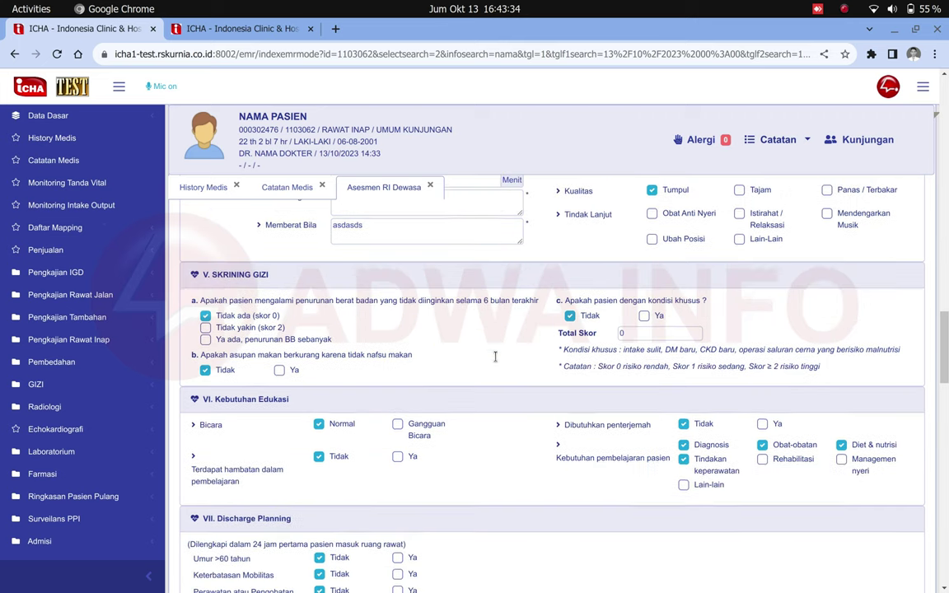
scroll(495, 356, down, 1)
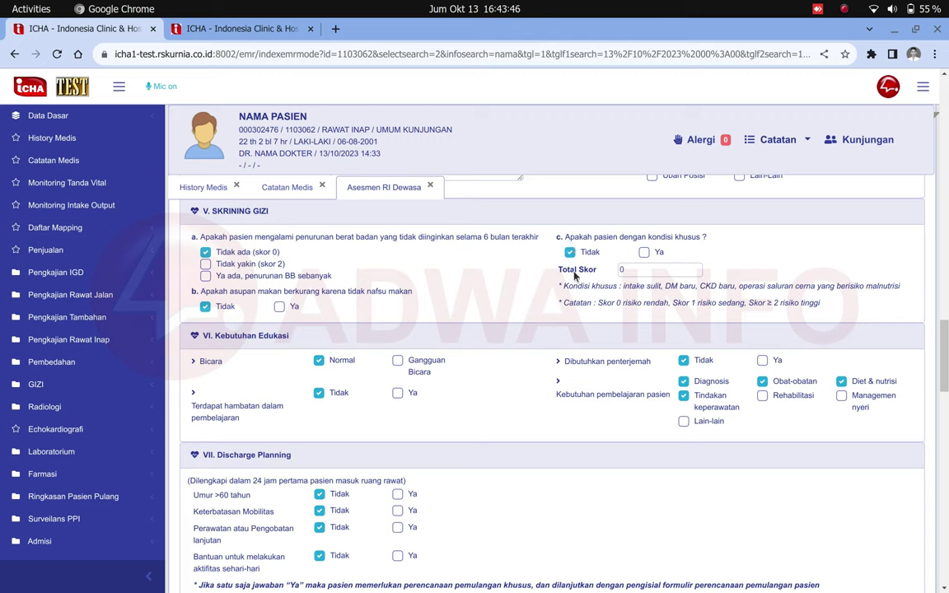
double_click(623, 270)
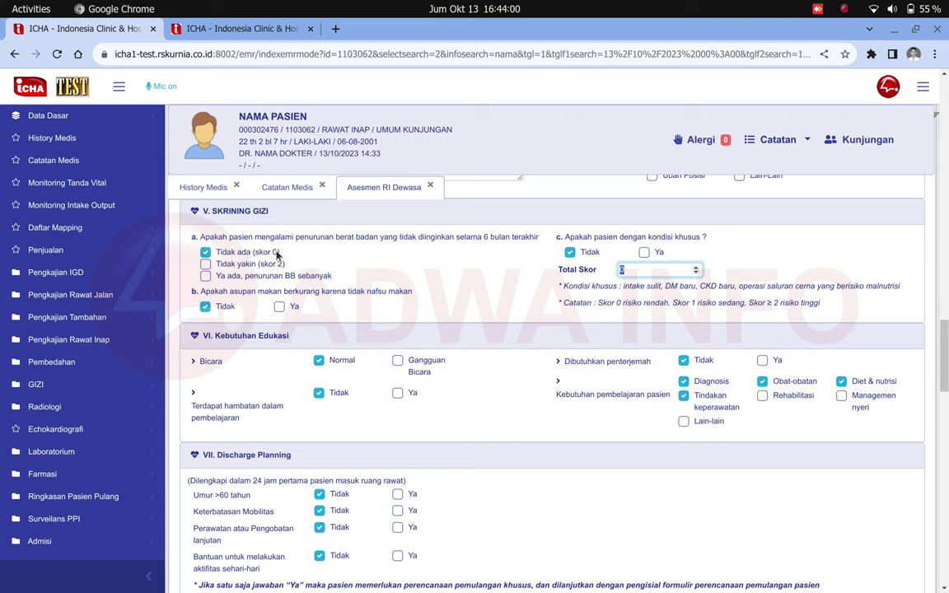
click(206, 264)
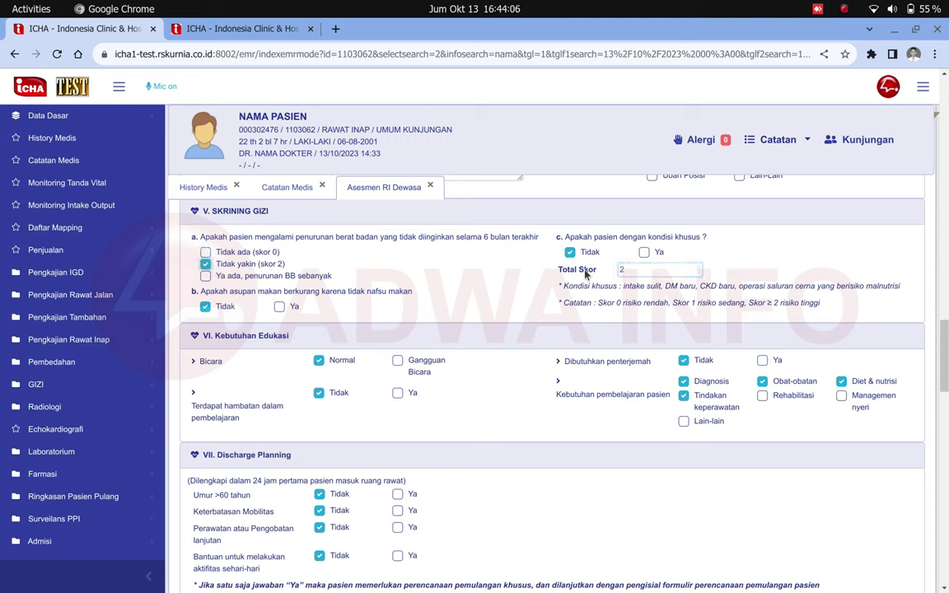
drag(570, 274, 616, 270)
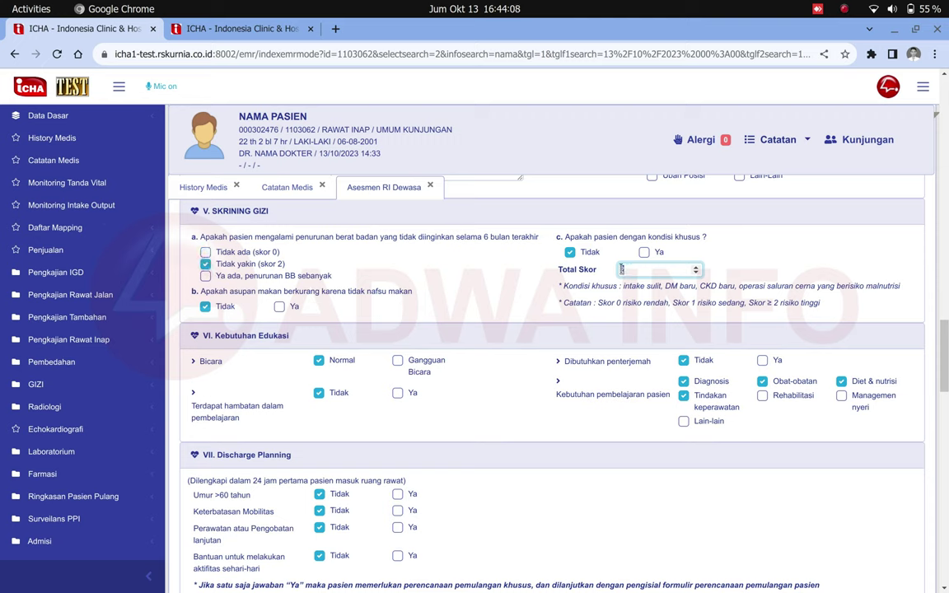
double_click(637, 270)
click(178, 263)
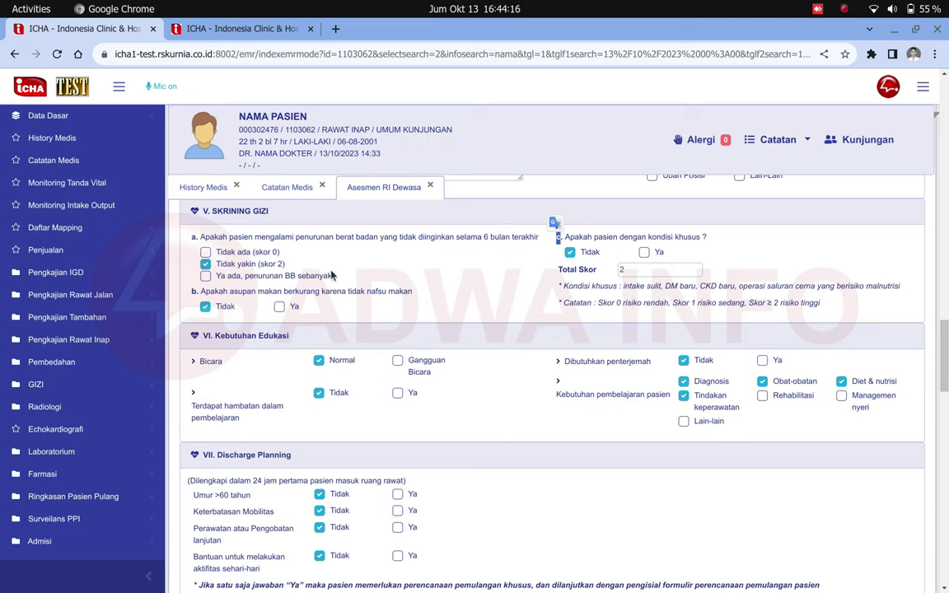
Answer Ya for reduced food intake and special condition, bringing Total Skor to 4.
click(280, 307)
double_click(633, 270)
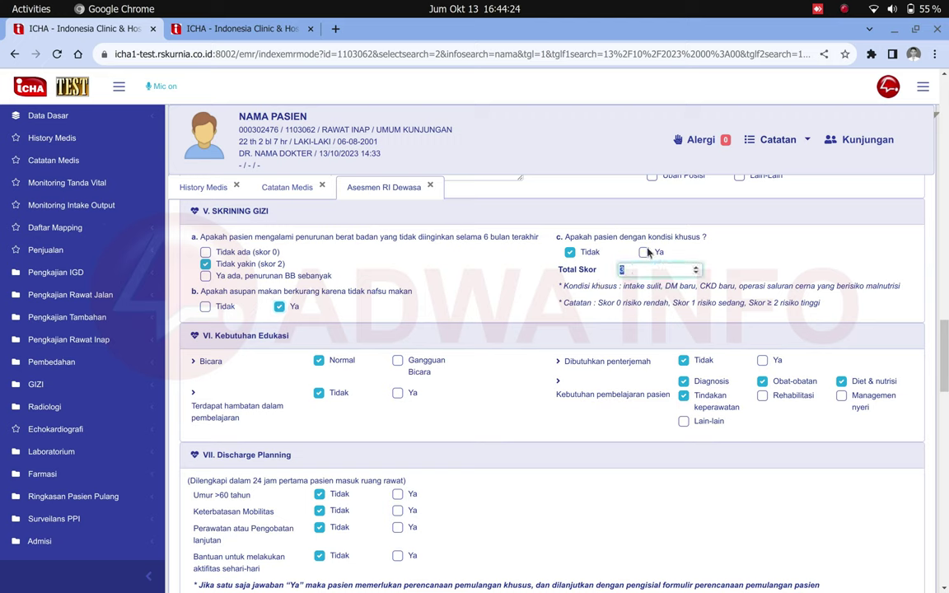
click(644, 253)
double_click(645, 269)
Mark speech as Gangguan Bicara and type 'iihhihh' as the impairment note.
scroll(645, 269, down, 3)
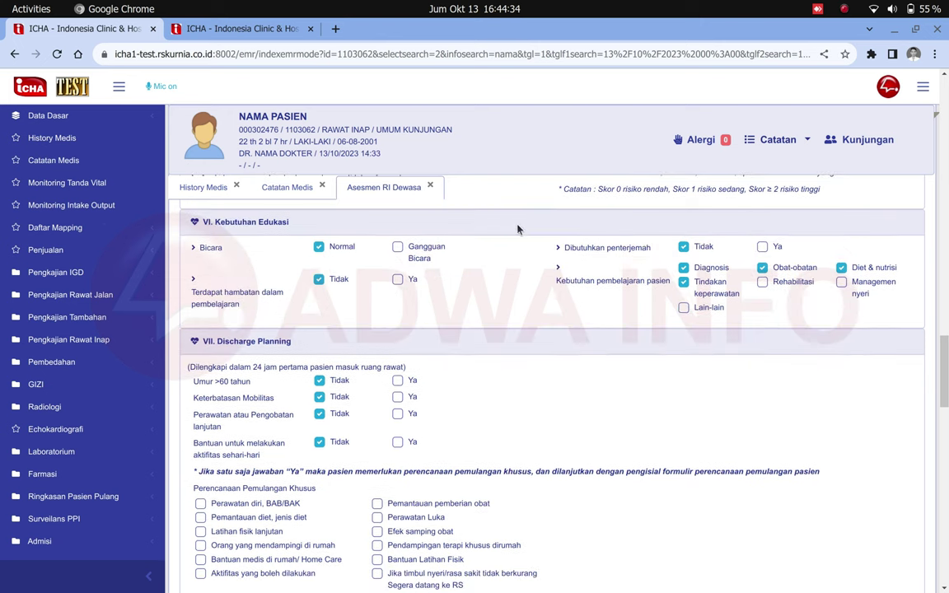
click(398, 247)
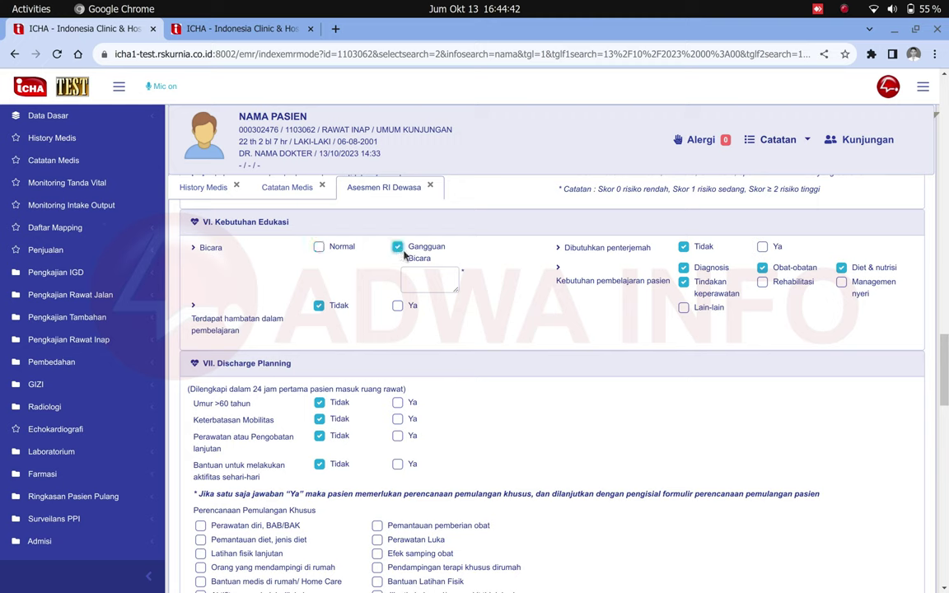
click(431, 276)
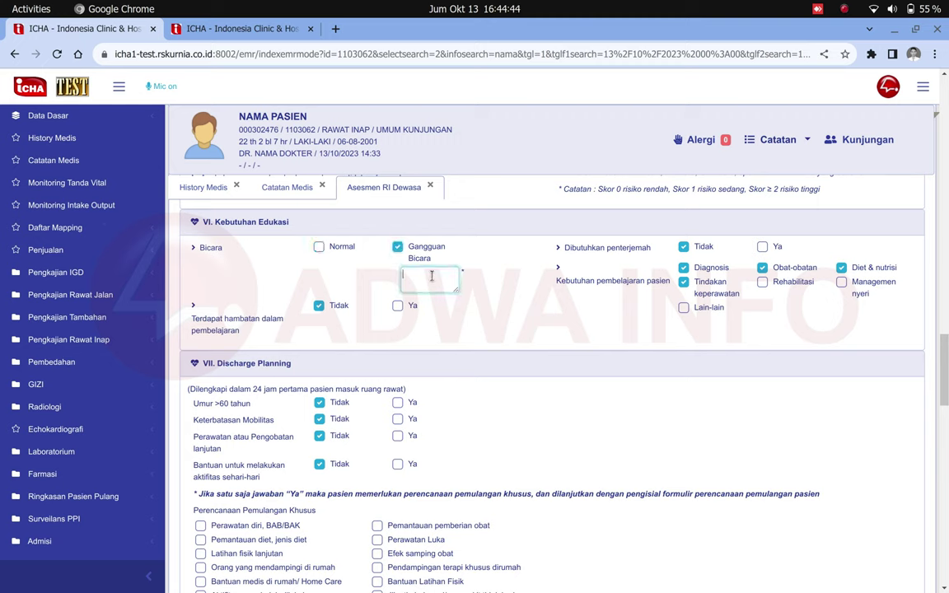
text(iihhihh)
Answer Ya for continued care or treatment in the discharge planning section.
scroll(431, 276, down, 3)
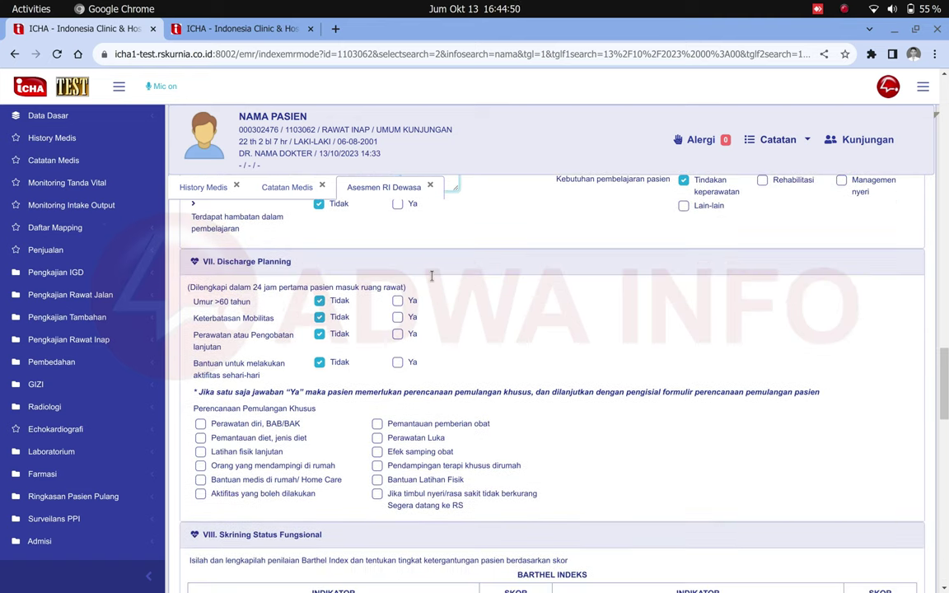
scroll(431, 276, down, 1)
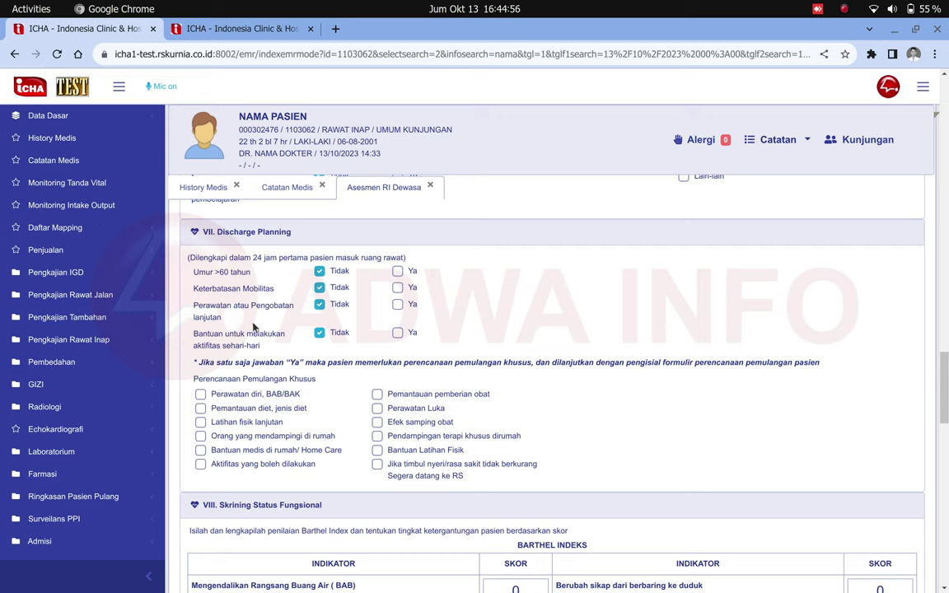
drag(198, 363, 332, 372)
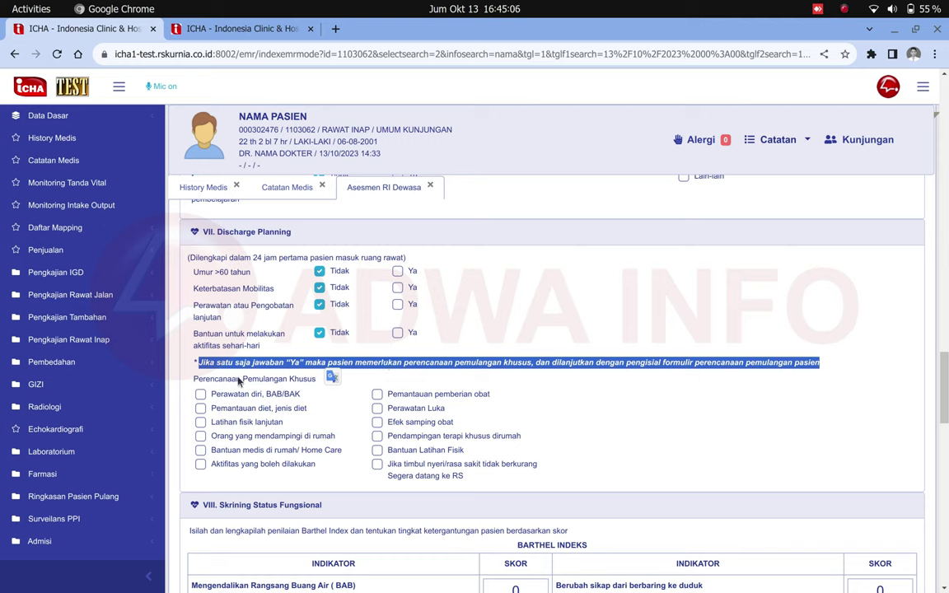
click(207, 259)
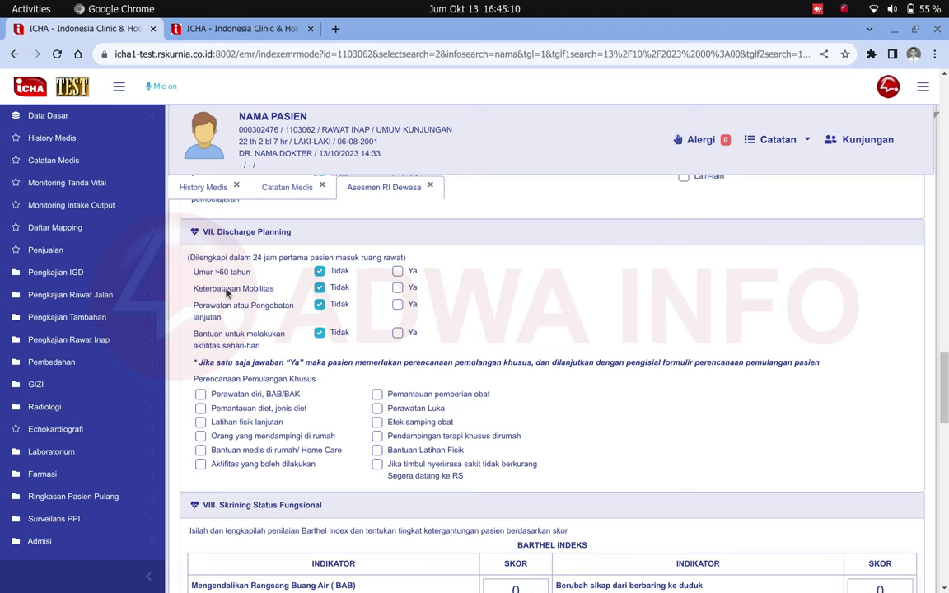
click(398, 304)
Tick Latihan fisik lanjutan and Bantuan medis di rumah/Home Care as special discharge needs.
drag(195, 395, 335, 470)
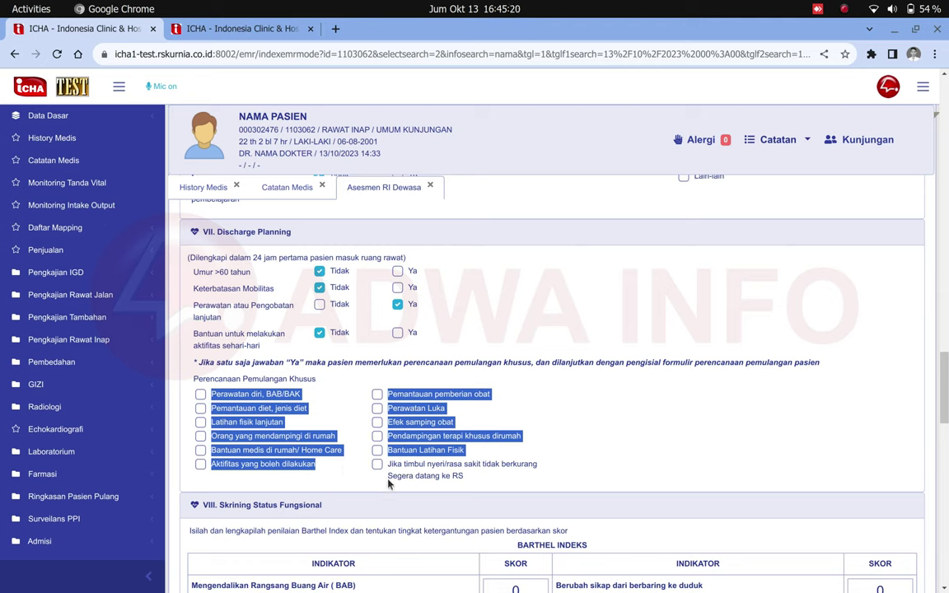
drag(195, 387, 253, 422)
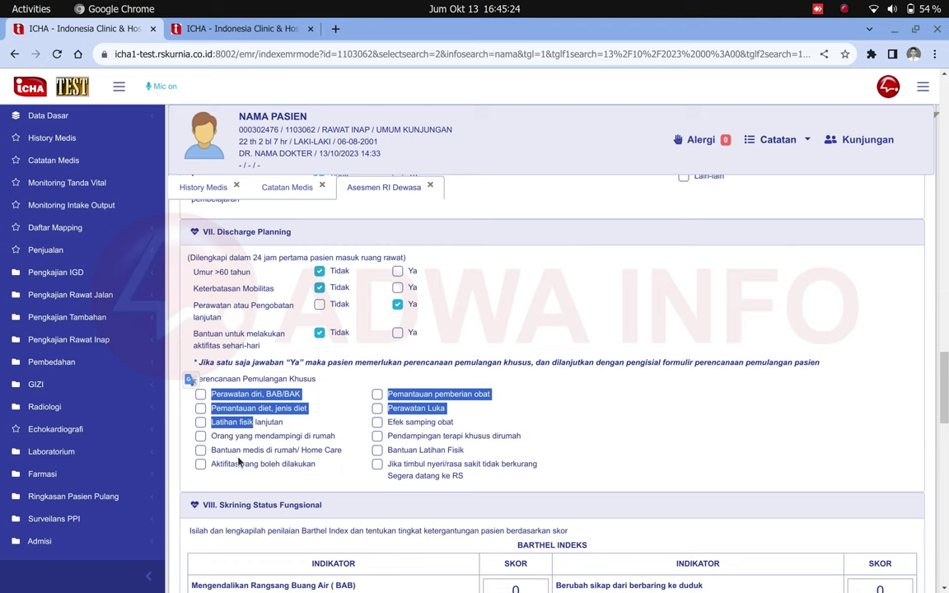
click(223, 455)
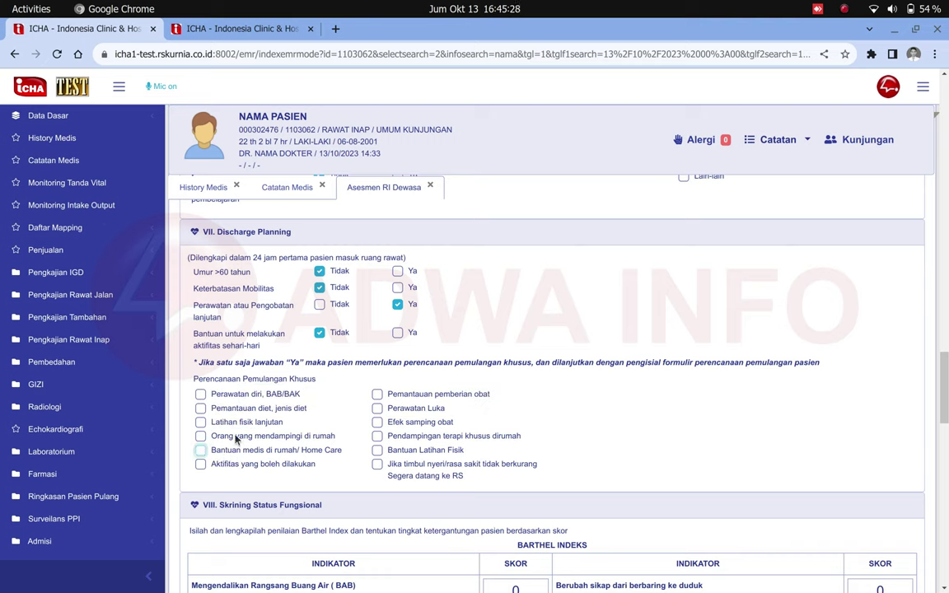
click(206, 424)
click(202, 451)
Score Barthel bowel and bladder control as 1, occasionally incontinent.
scroll(292, 439, down, 4)
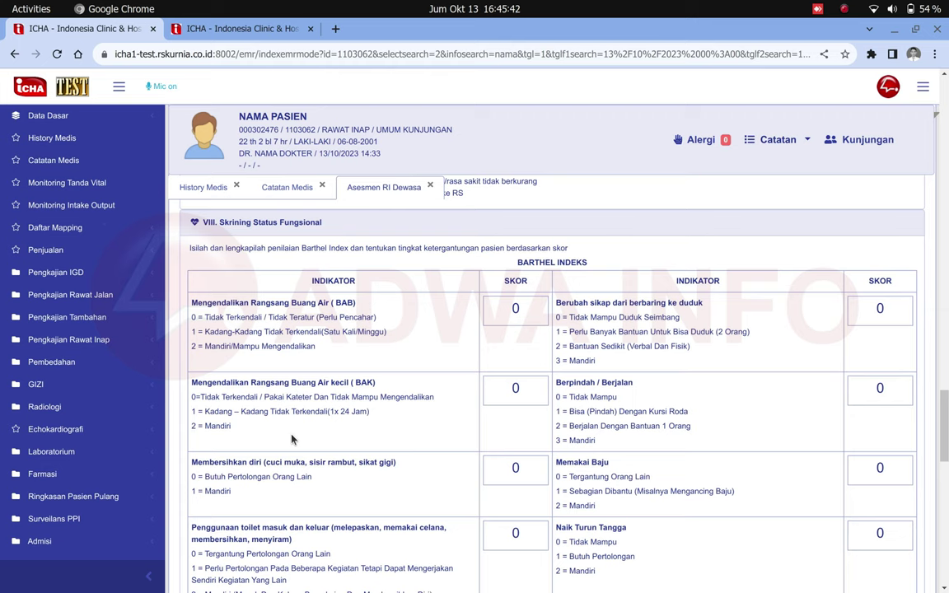
scroll(292, 439, down, 3)
scroll(292, 439, up, 2)
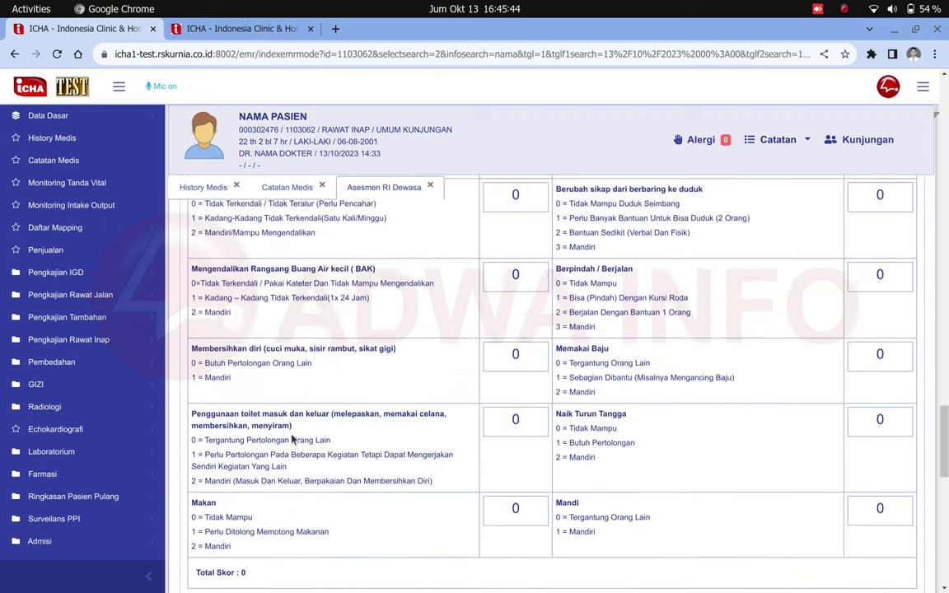
scroll(292, 439, up, 1)
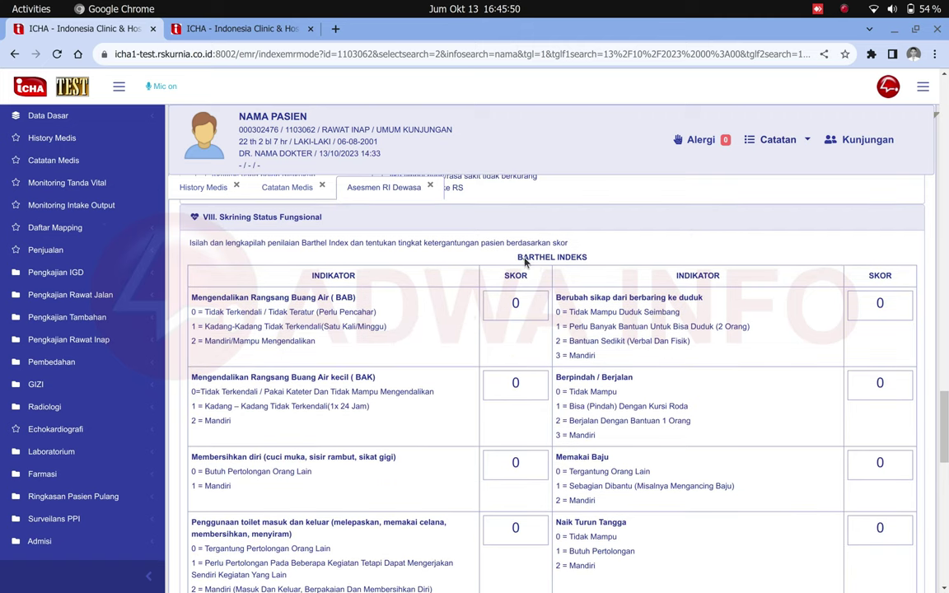
drag(522, 257, 584, 260)
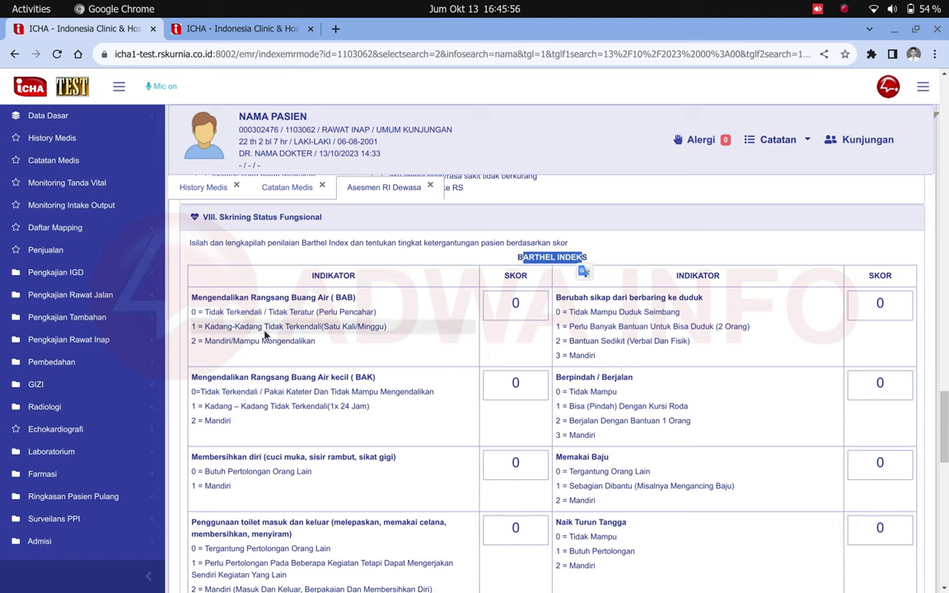
drag(264, 327, 304, 328)
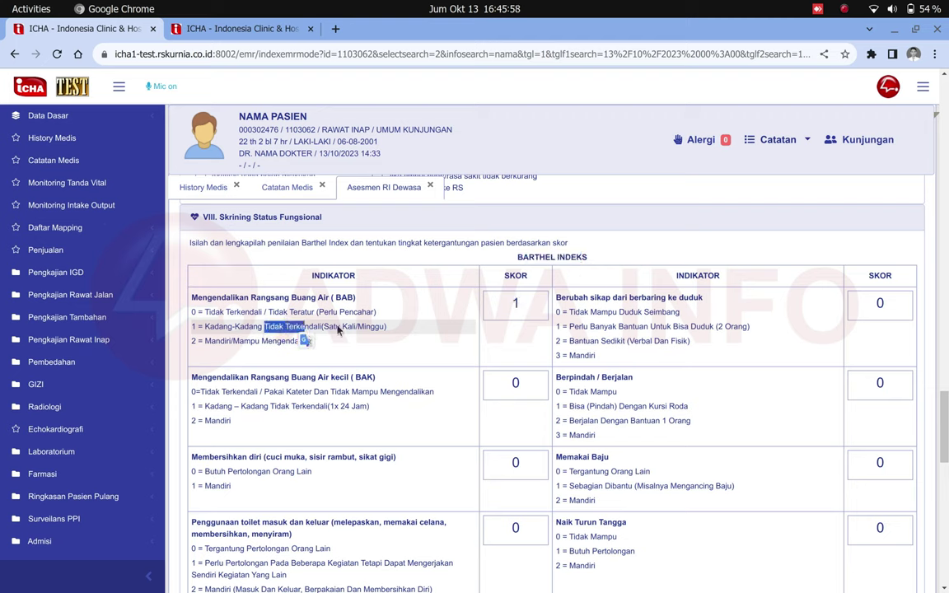
click(364, 329)
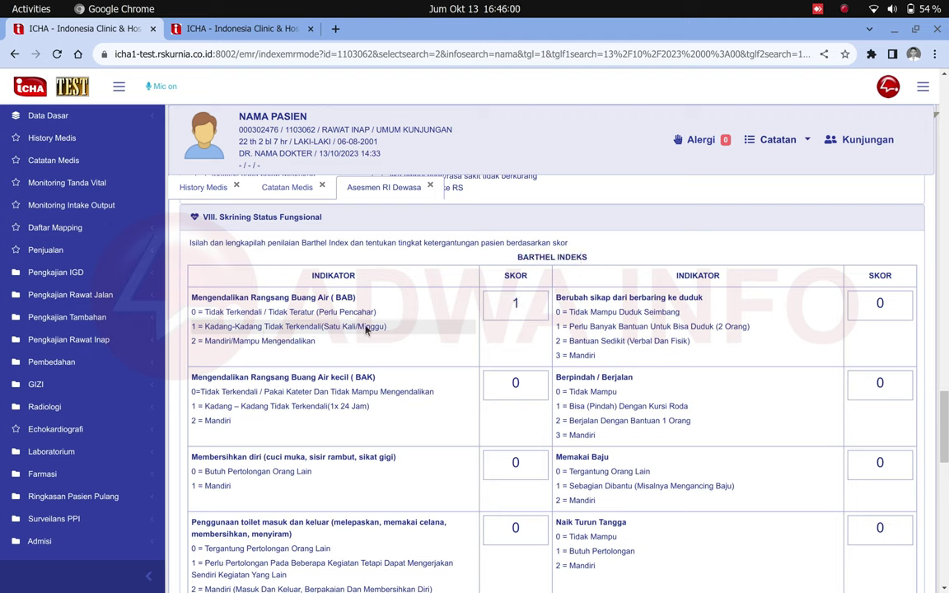
click(383, 406)
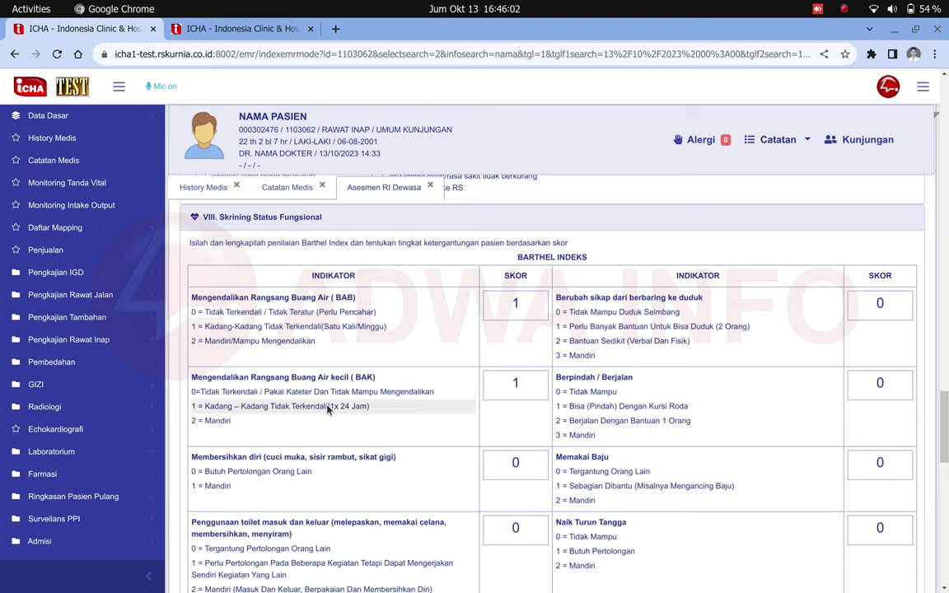
Score stair climbing and dressing (Memakai Baju) as 2, independent.
scroll(569, 412, down, 5)
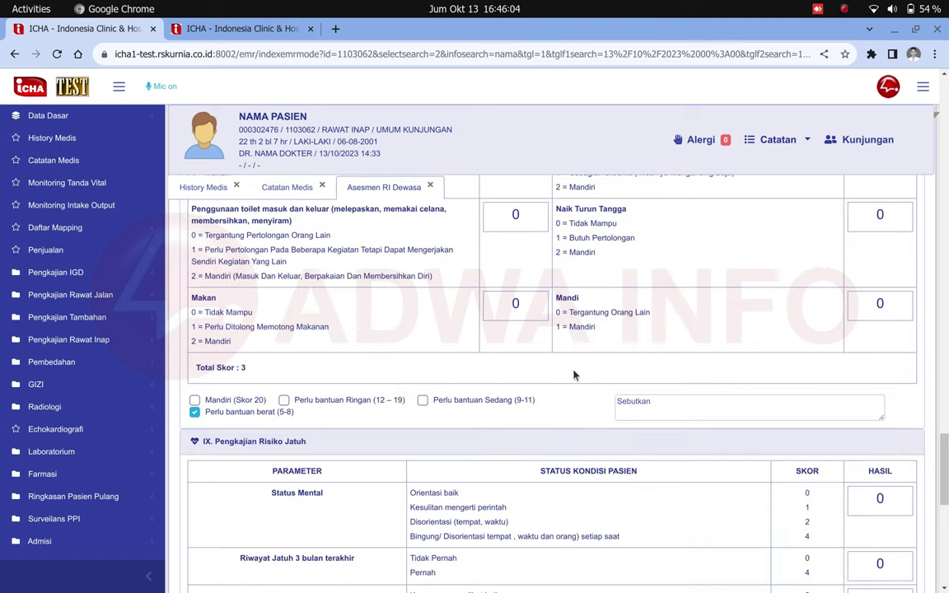
click(585, 255)
drag(245, 369, 194, 375)
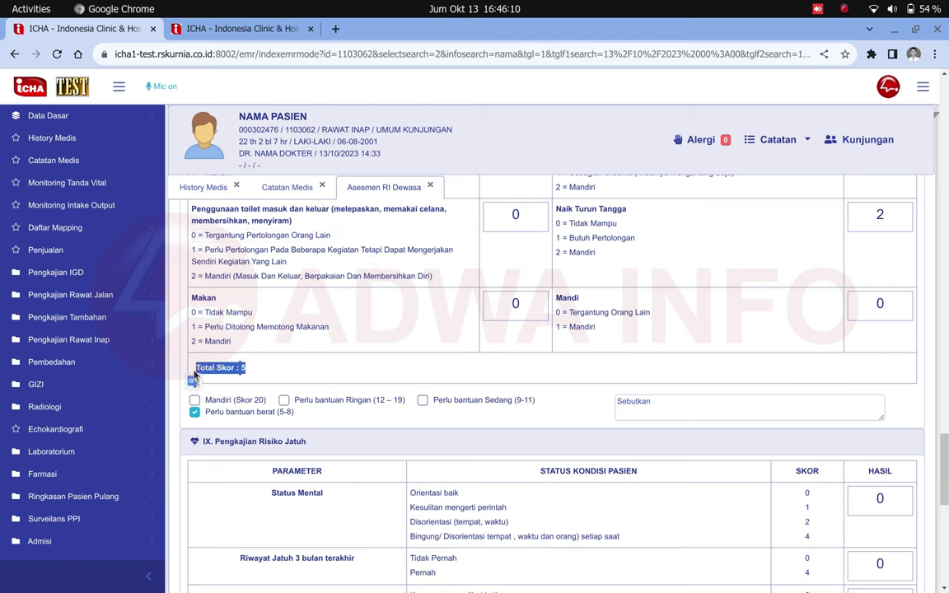
click(259, 373)
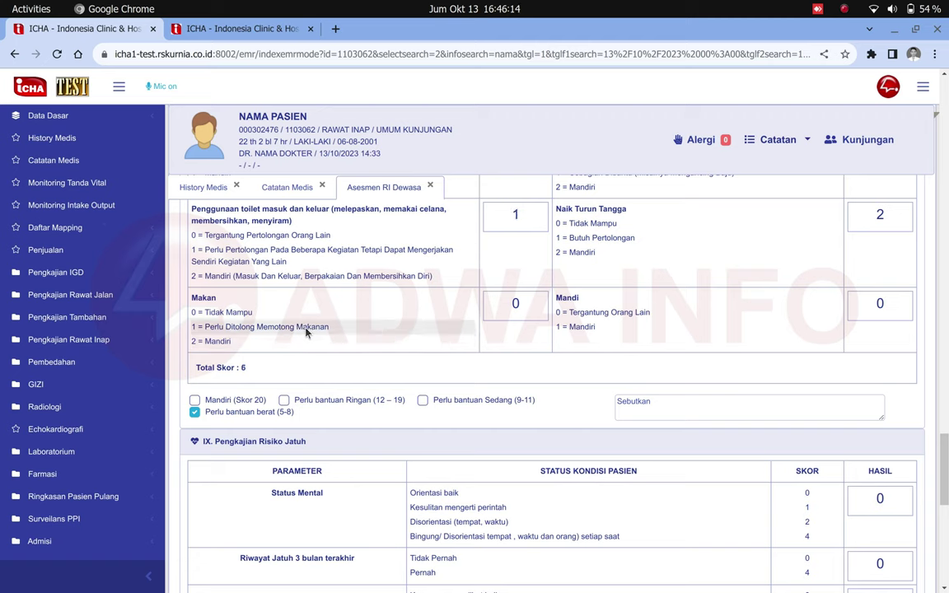
double_click(205, 368)
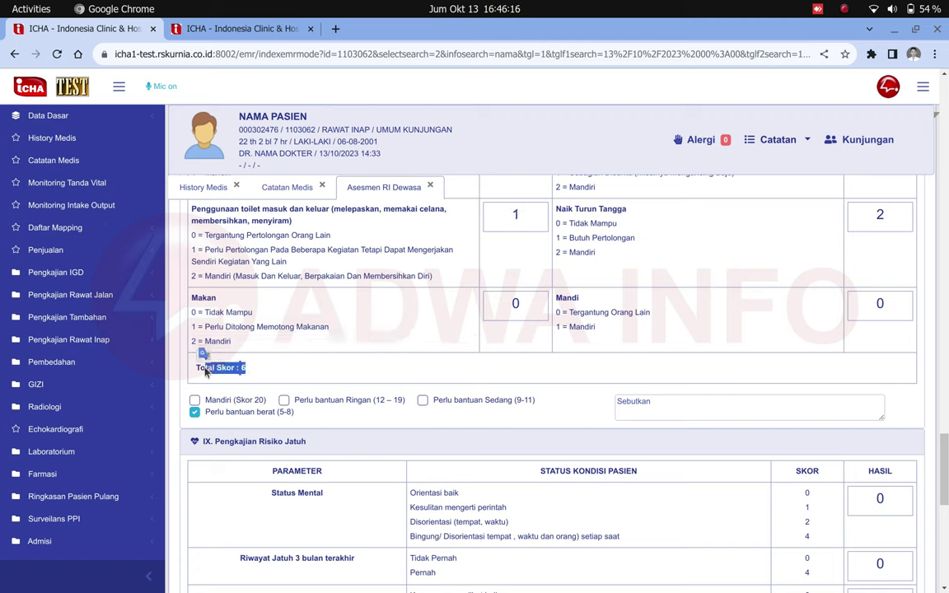
double_click(230, 368)
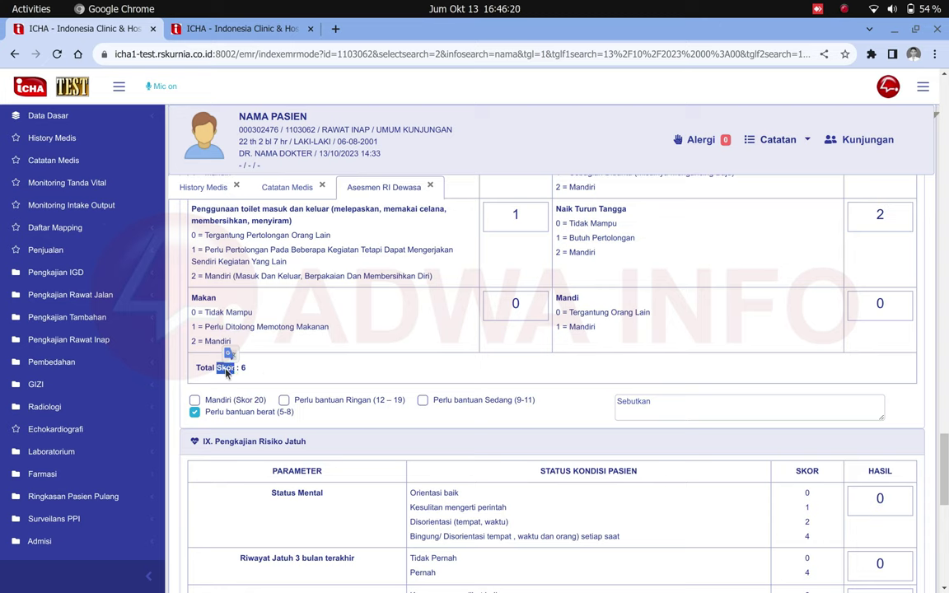
drag(214, 368, 248, 373)
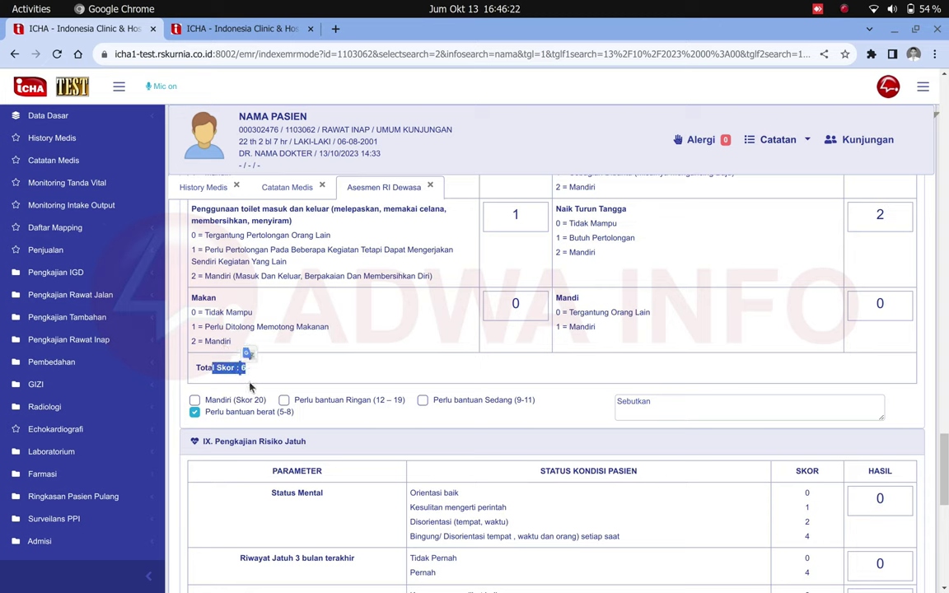
drag(189, 399, 259, 375)
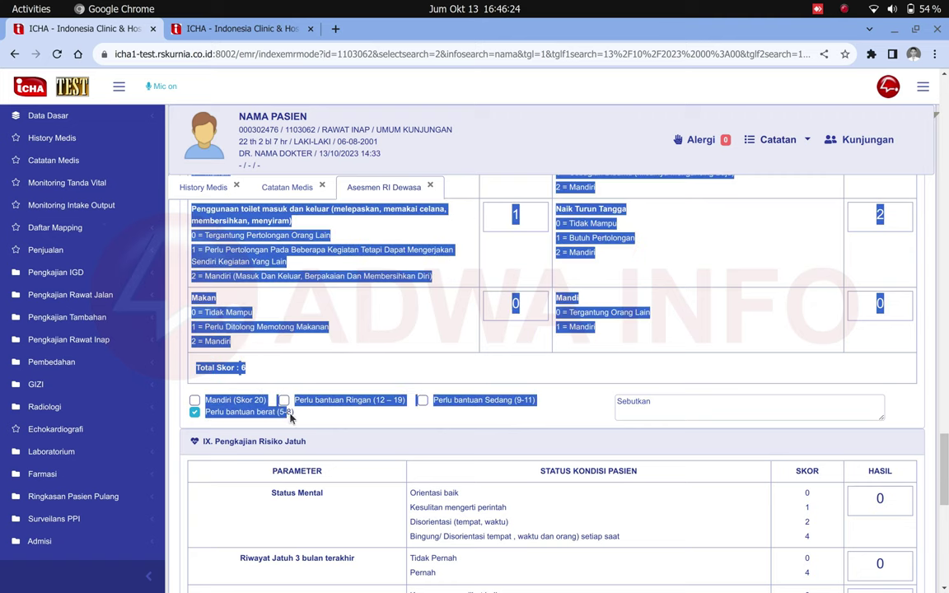
click(252, 388)
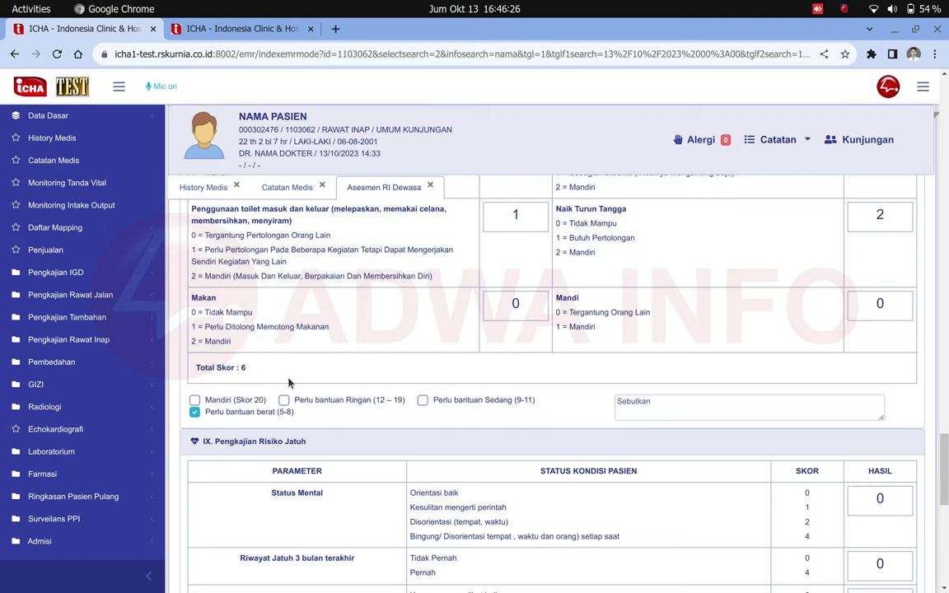
scroll(288, 383, up, 2)
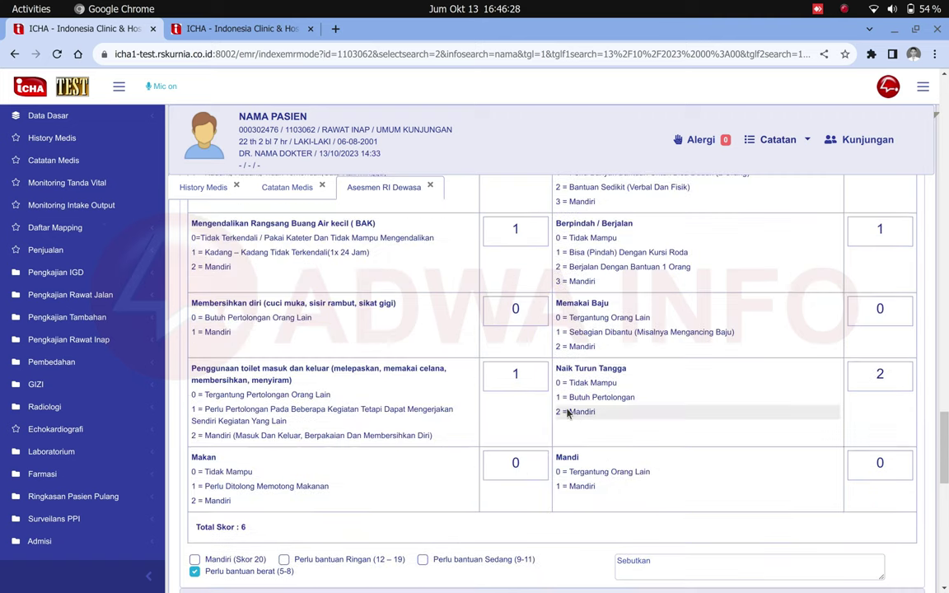
click(577, 346)
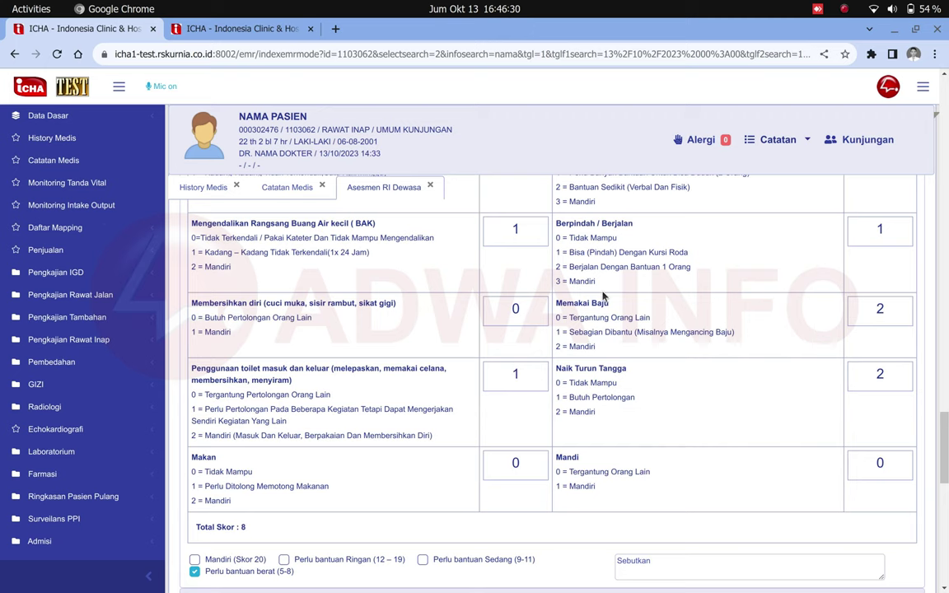
Confirm Perlu bantuan Sedang (9-11) and type 'asjdasdasjd' in the Sebutkan field.
scroll(602, 295, down, 3)
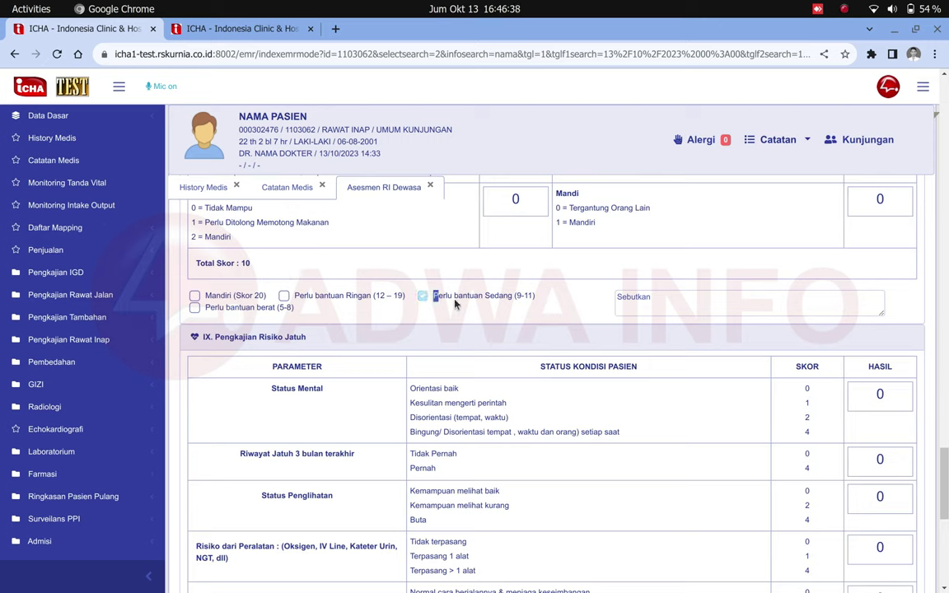
drag(504, 299, 512, 302)
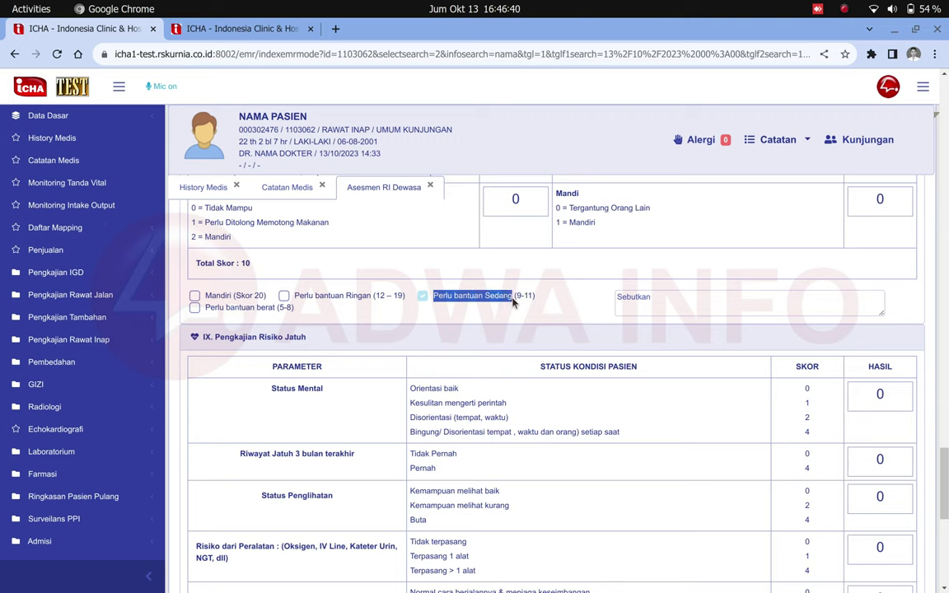
click(454, 307)
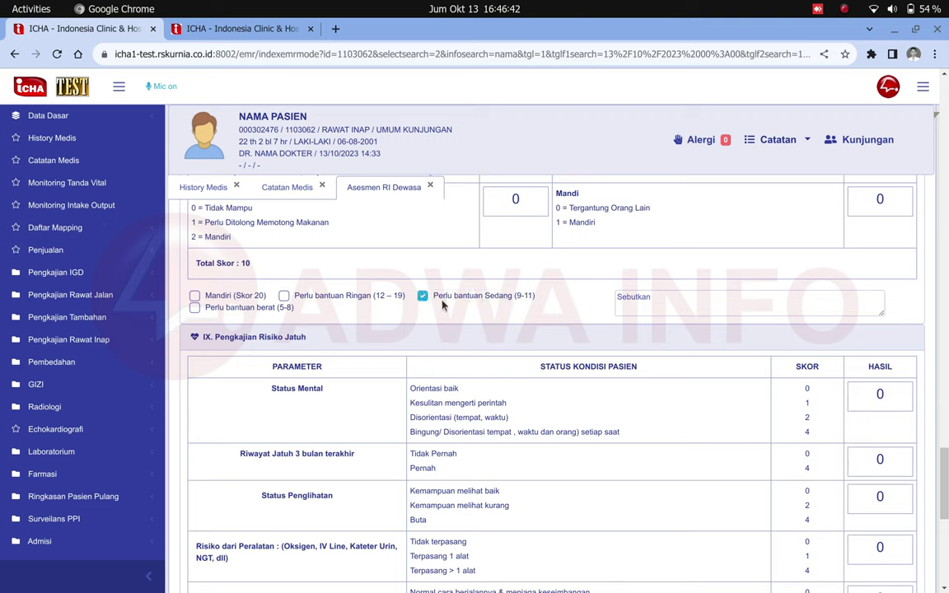
drag(517, 299, 525, 302)
click(635, 300)
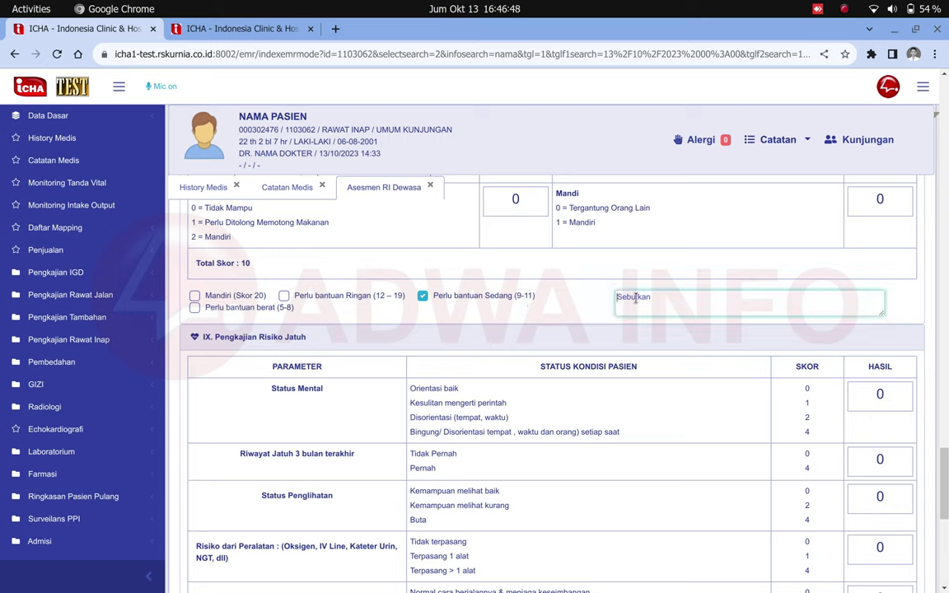
text(asjdasdasjd)
scroll(658, 331, down, 4)
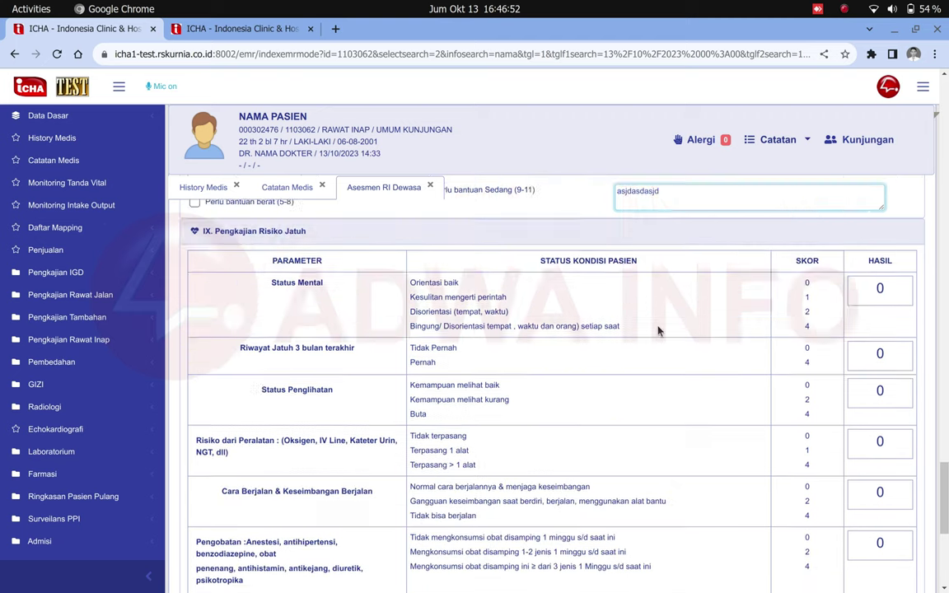
scroll(659, 330, up, 1)
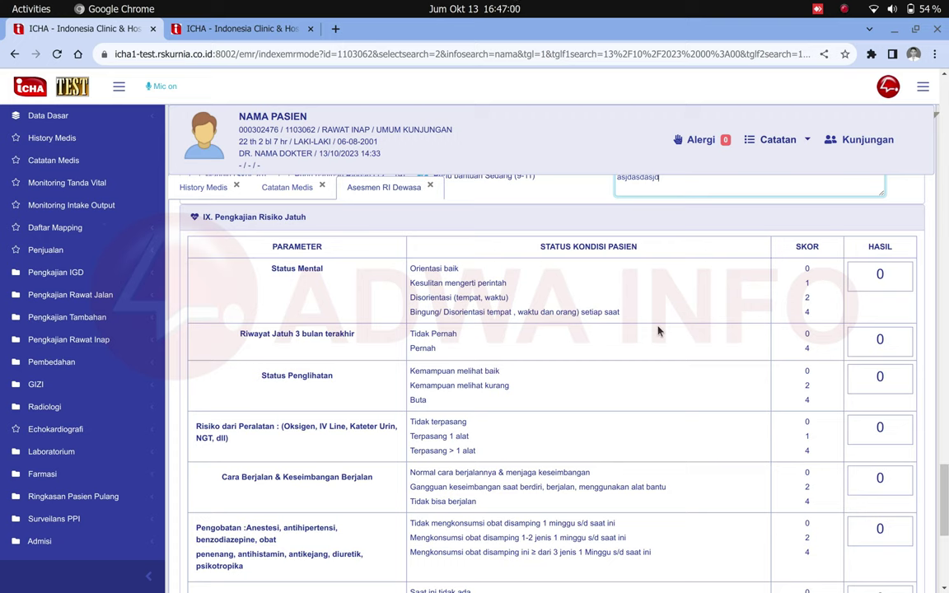
click(511, 297)
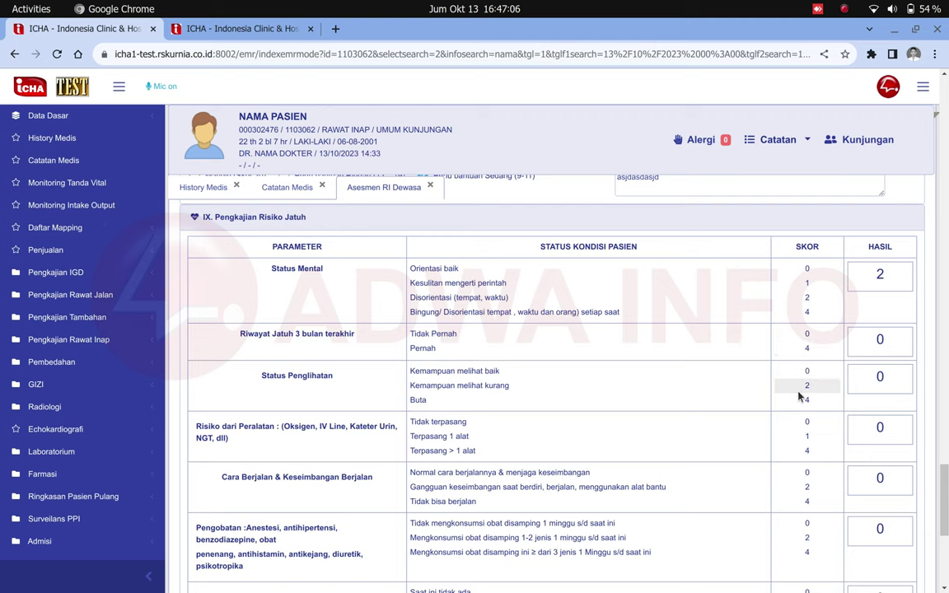
click(808, 451)
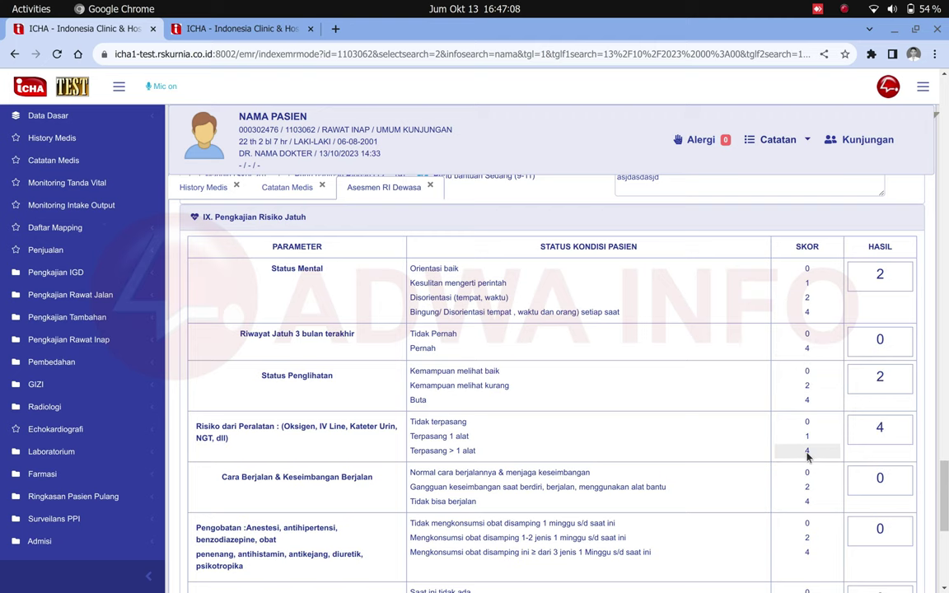
scroll(807, 451, down, 1)
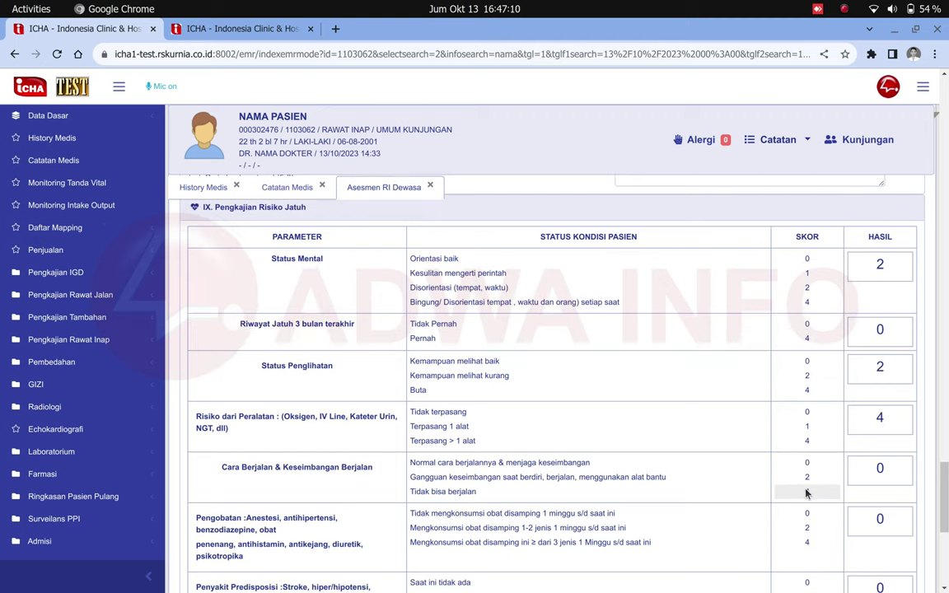
scroll(807, 493, down, 5)
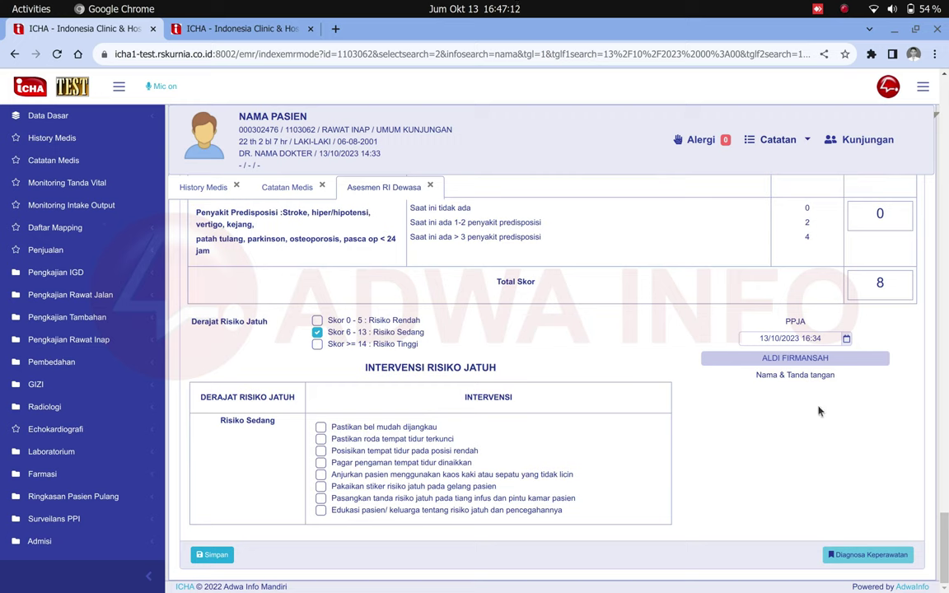
double_click(882, 284)
click(383, 353)
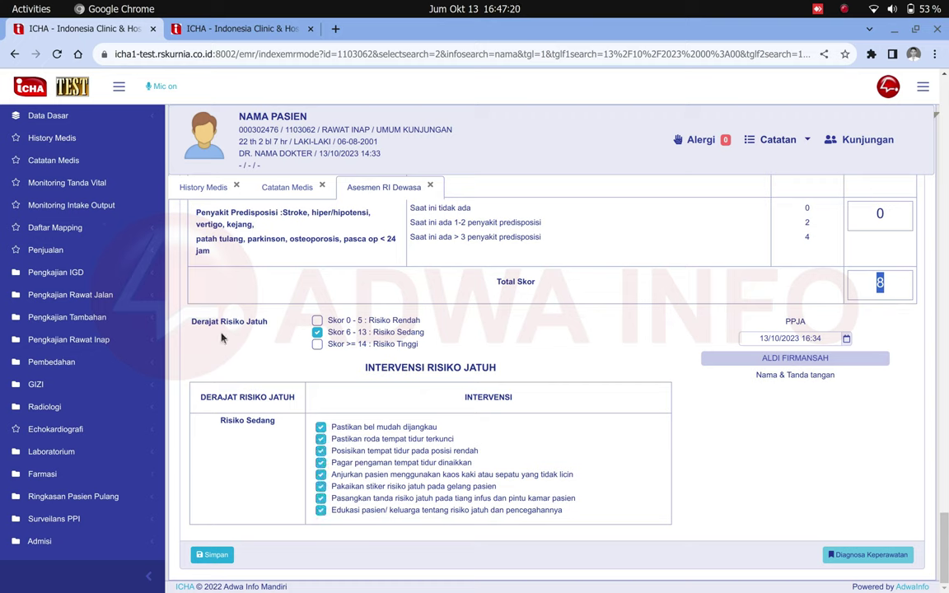
drag(204, 321, 393, 341)
click(435, 341)
double_click(410, 332)
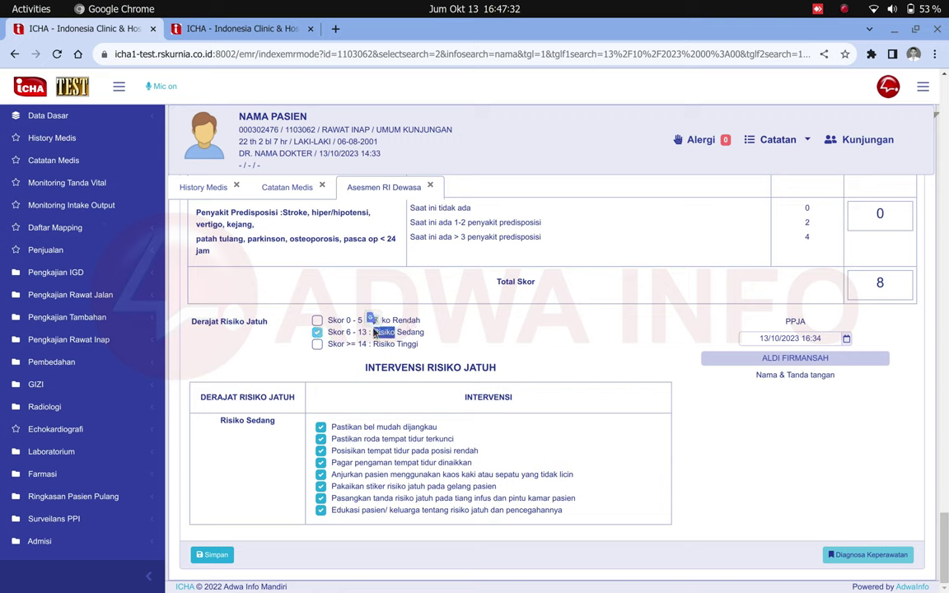
click(399, 338)
double_click(399, 336)
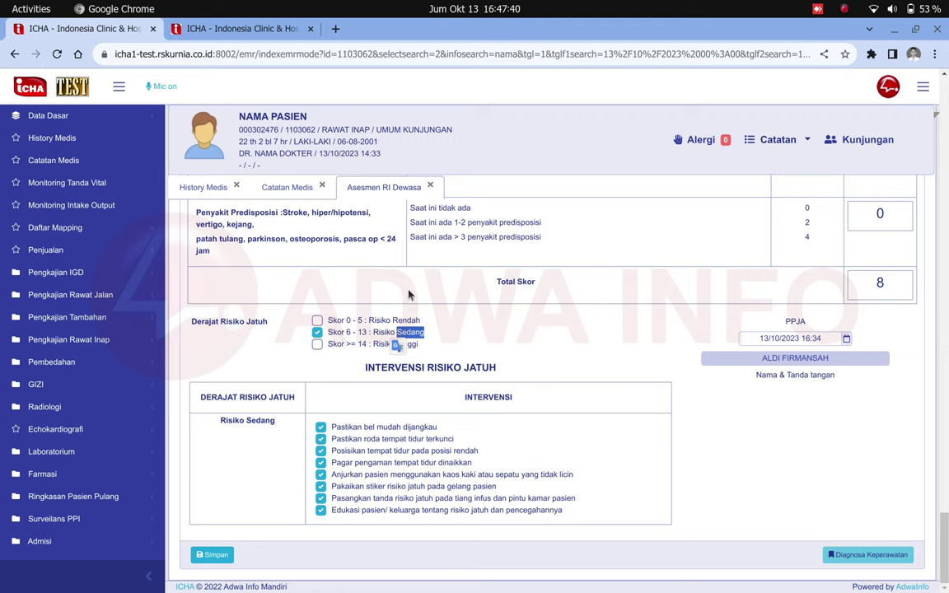
drag(366, 367, 496, 375)
click(501, 373)
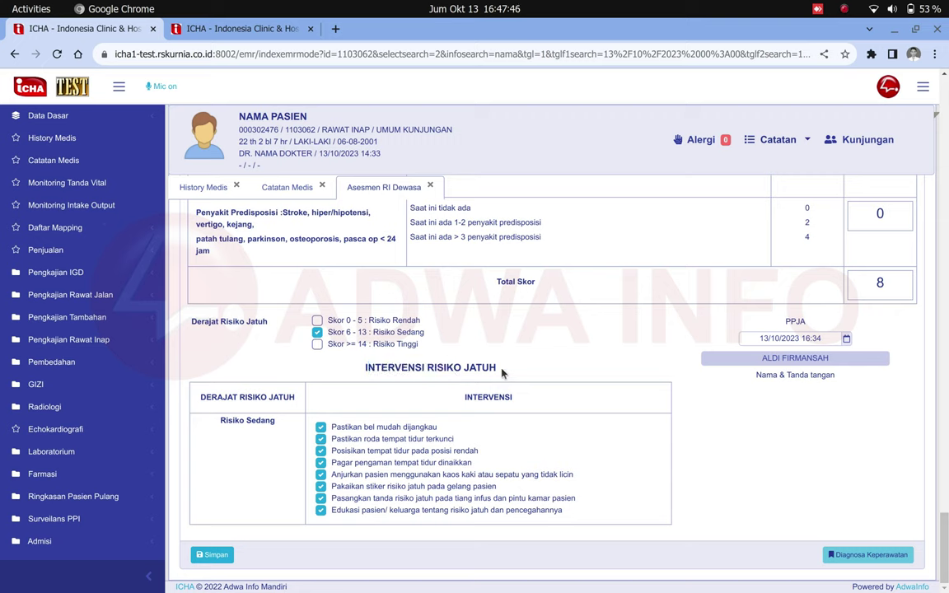
Set fall risk to Risiko Rendah (0-5) and untick the low-bed and raised-bed-rail interventions.
click(317, 324)
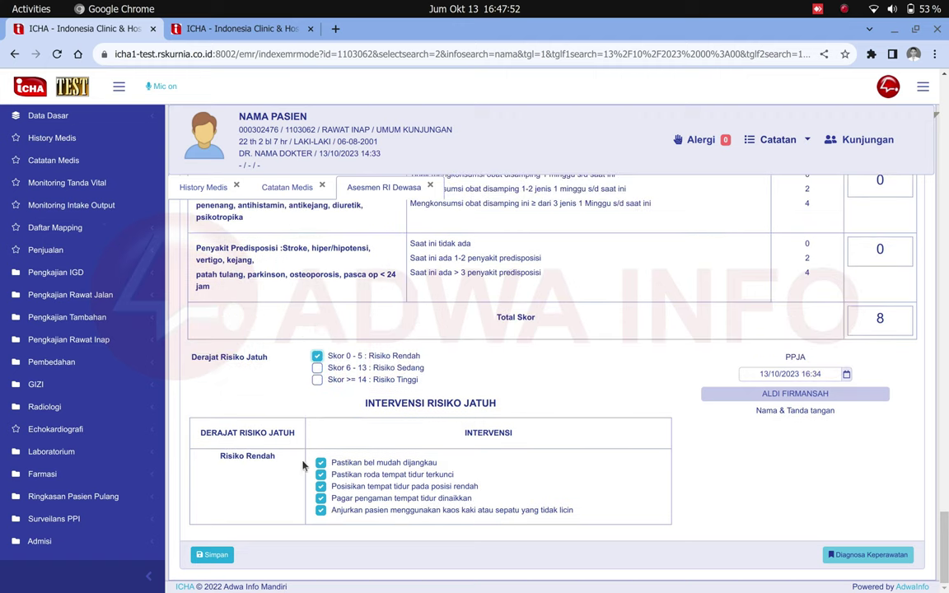
drag(312, 464, 430, 513)
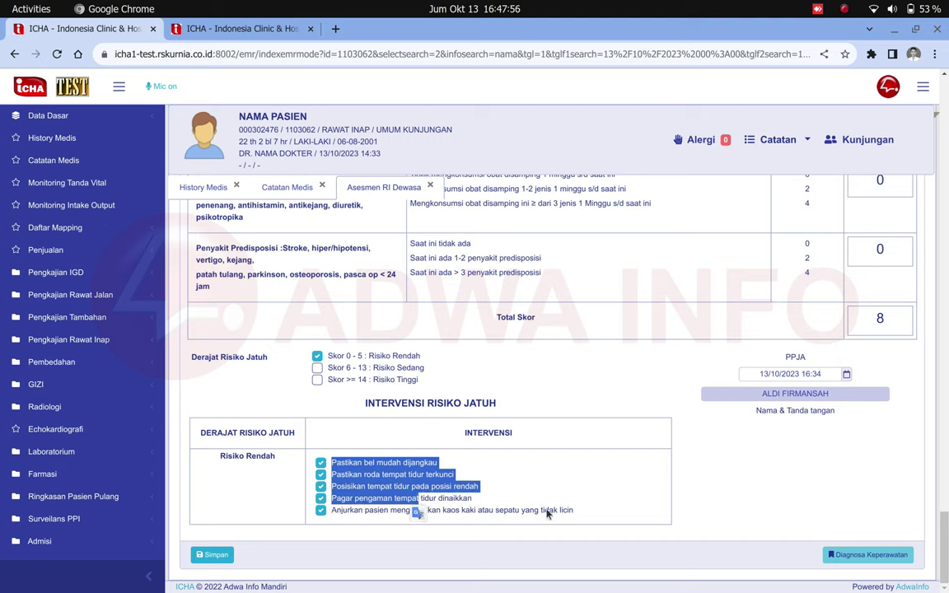
drag(568, 511, 366, 424)
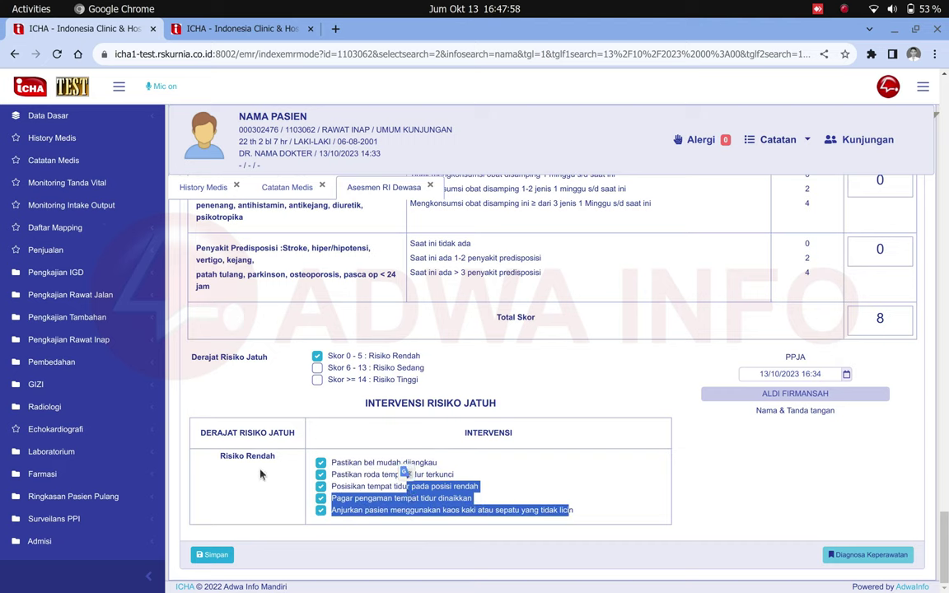
click(373, 423)
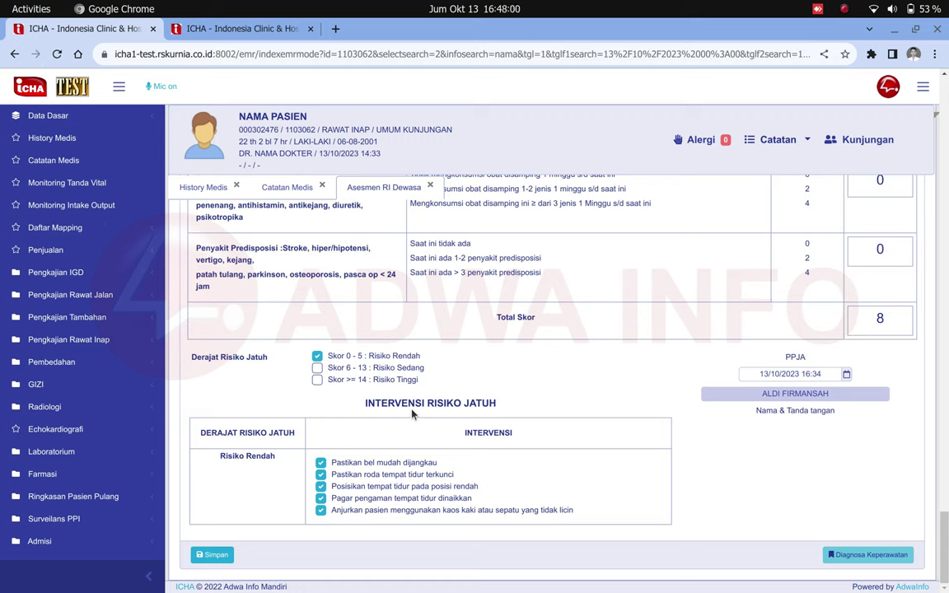
click(320, 487)
click(320, 499)
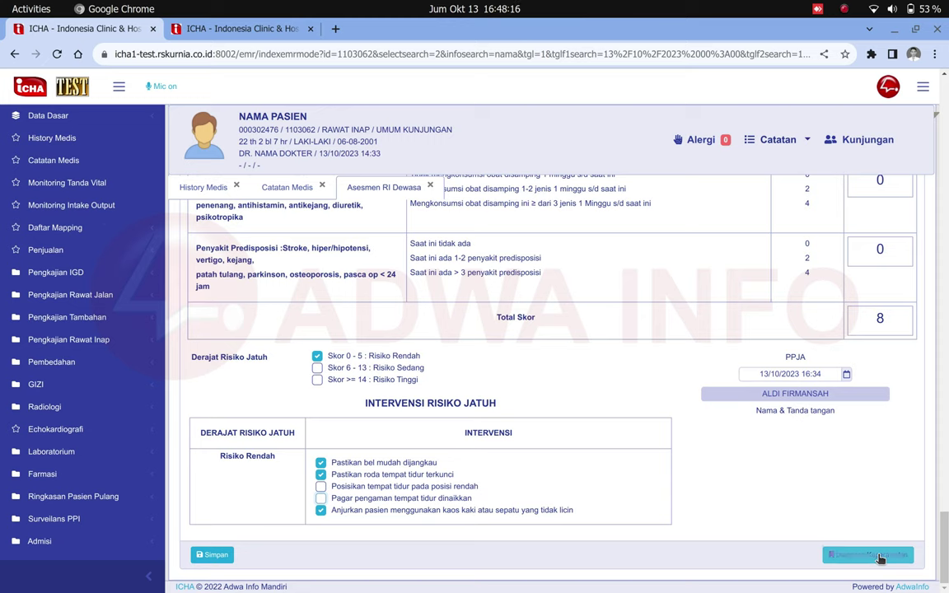
Load the NYERI KRONIS template into a new nursing diagnosis.
click(879, 556)
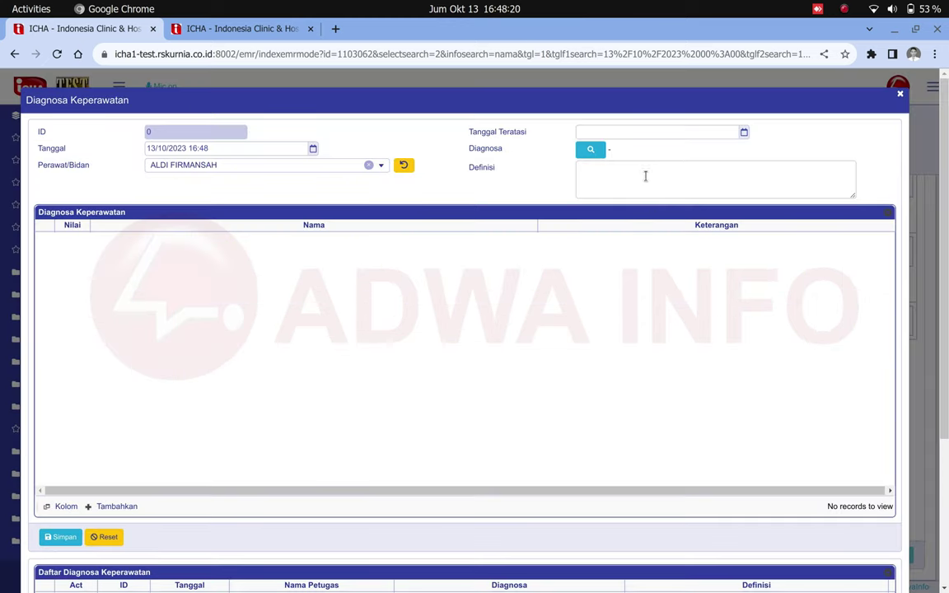
click(597, 159)
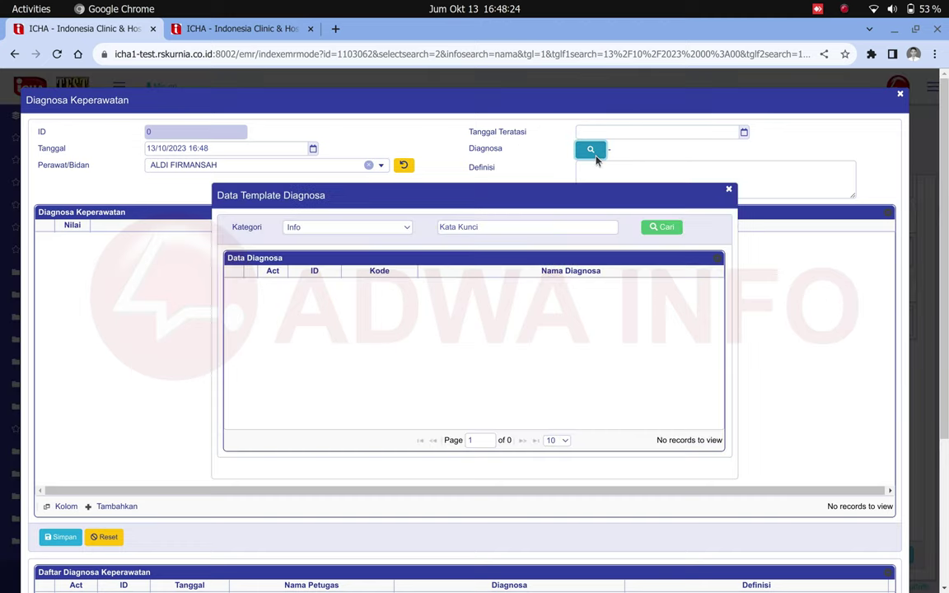
click(652, 234)
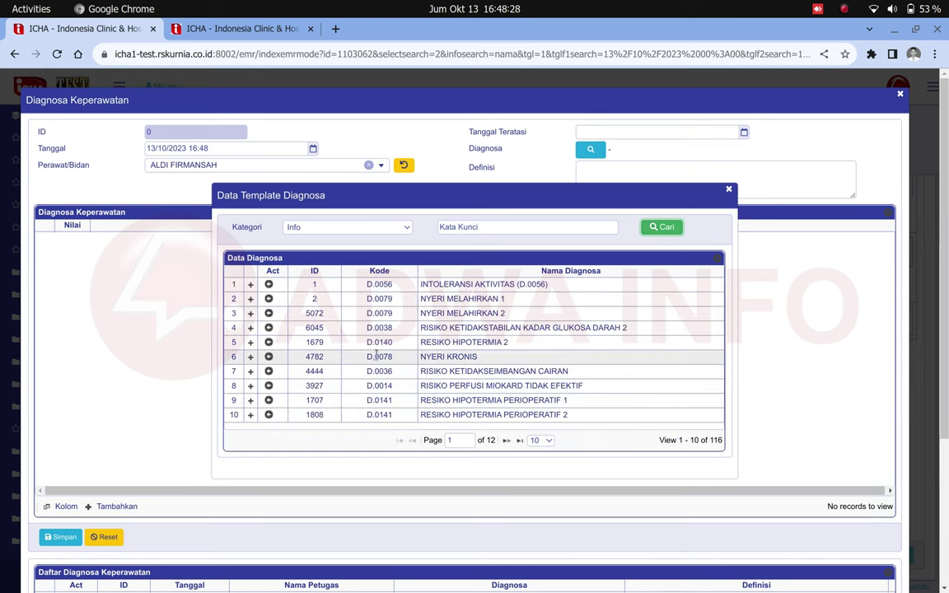
click(329, 357)
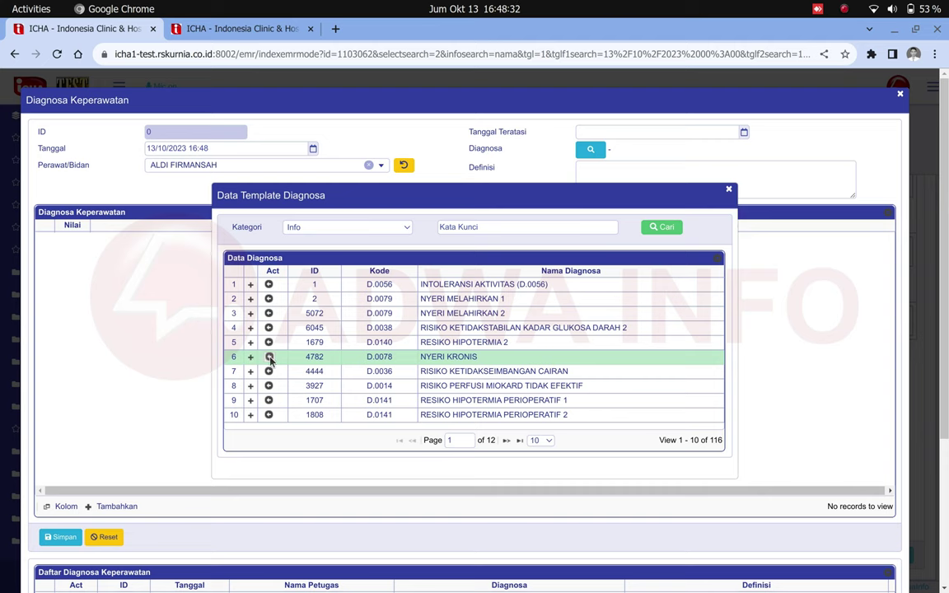
click(269, 356)
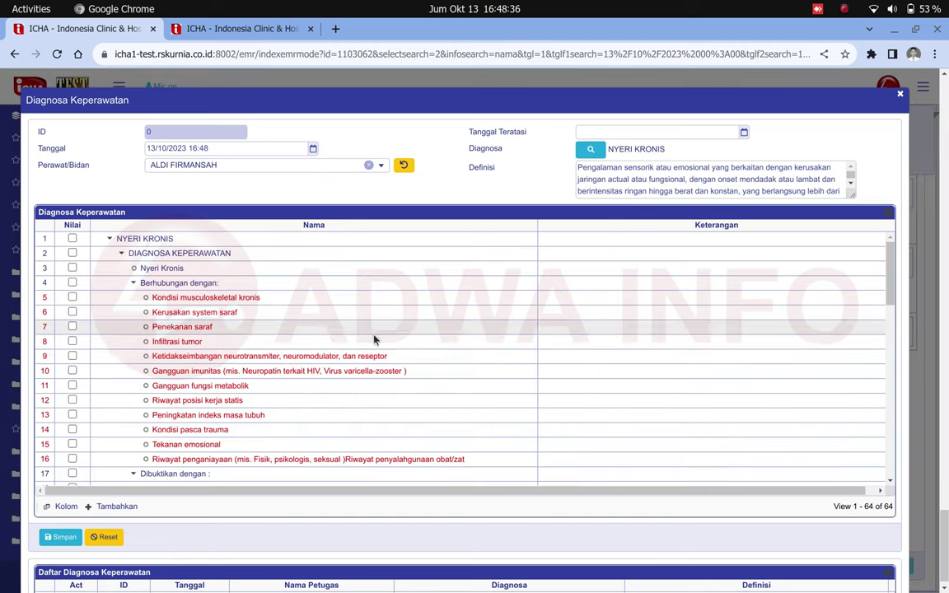
Add 'asd' notes to Kondisi musculoskeletal kronis, Kerusakan system saraf and Penekanan saraf.
scroll(437, 377, down, 10)
scroll(436, 376, up, 10)
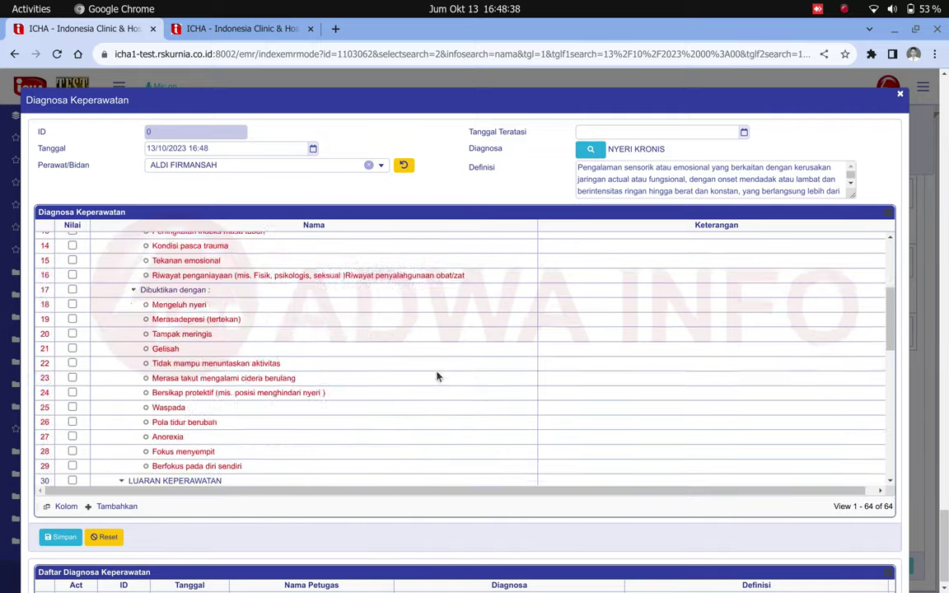
click(600, 300)
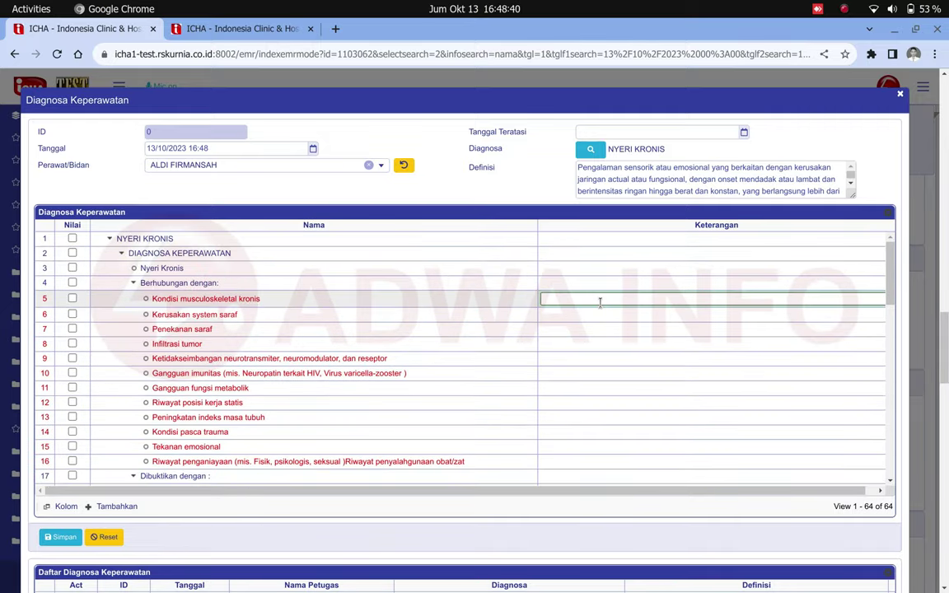
text(asd)
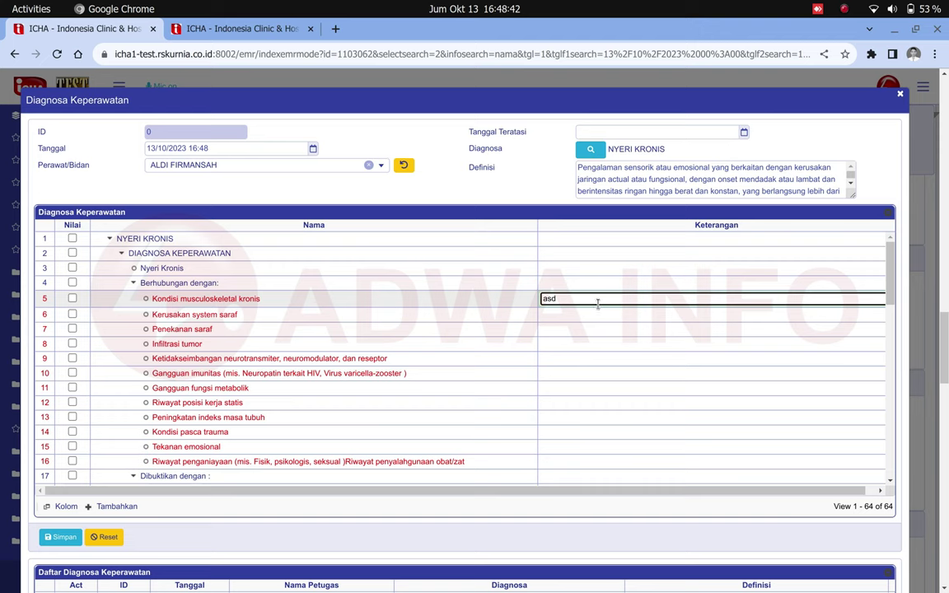
click(588, 313)
text(asd)
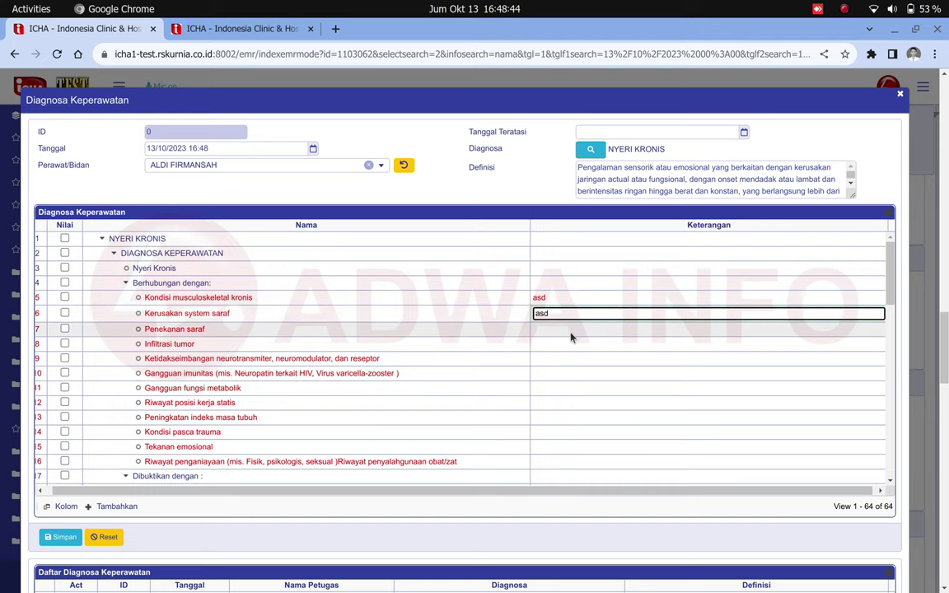
click(568, 328)
text(asd)
click(569, 345)
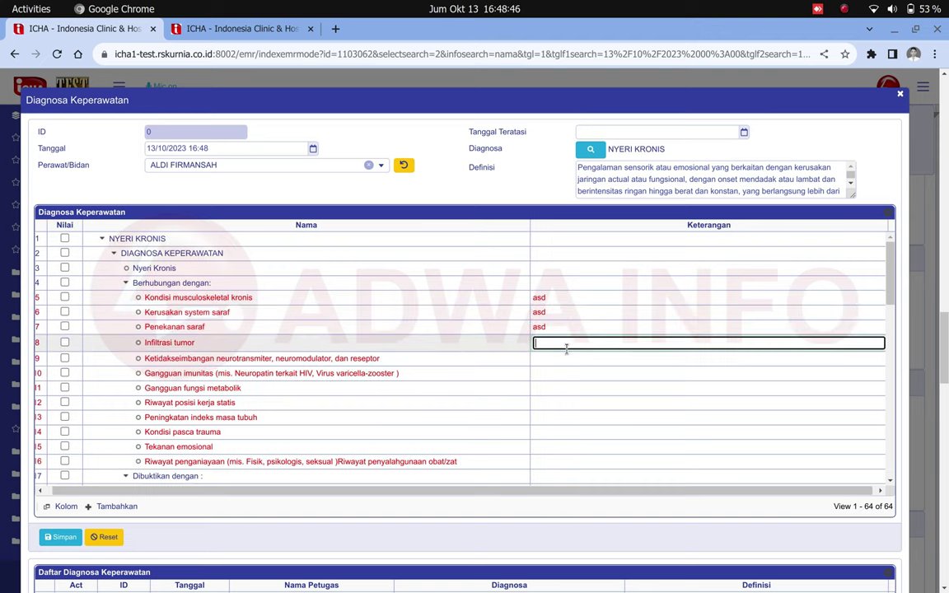
Save the nursing diagnosis, confirm the message, and return to the assessment form.
scroll(572, 345, down, 10)
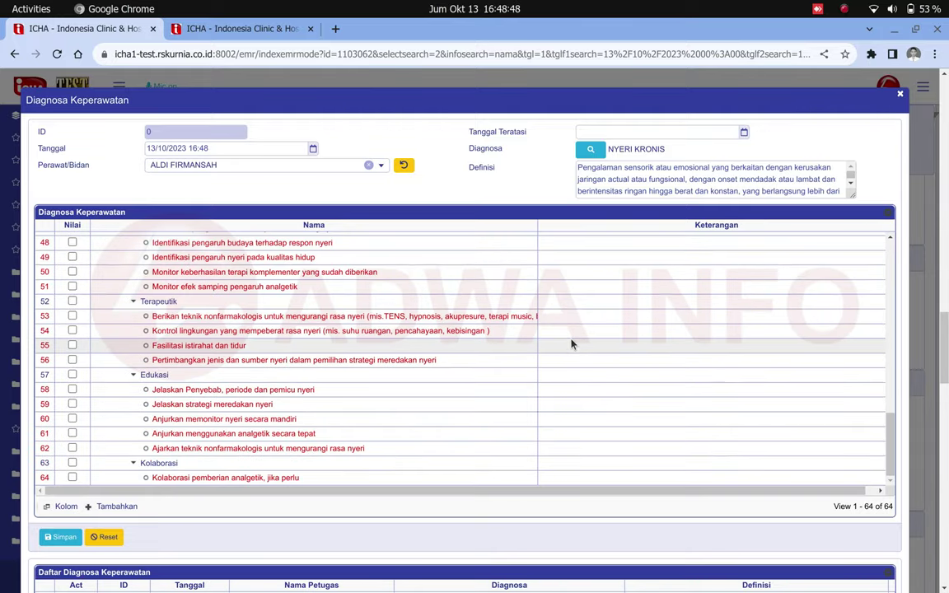
click(51, 540)
key(Return)
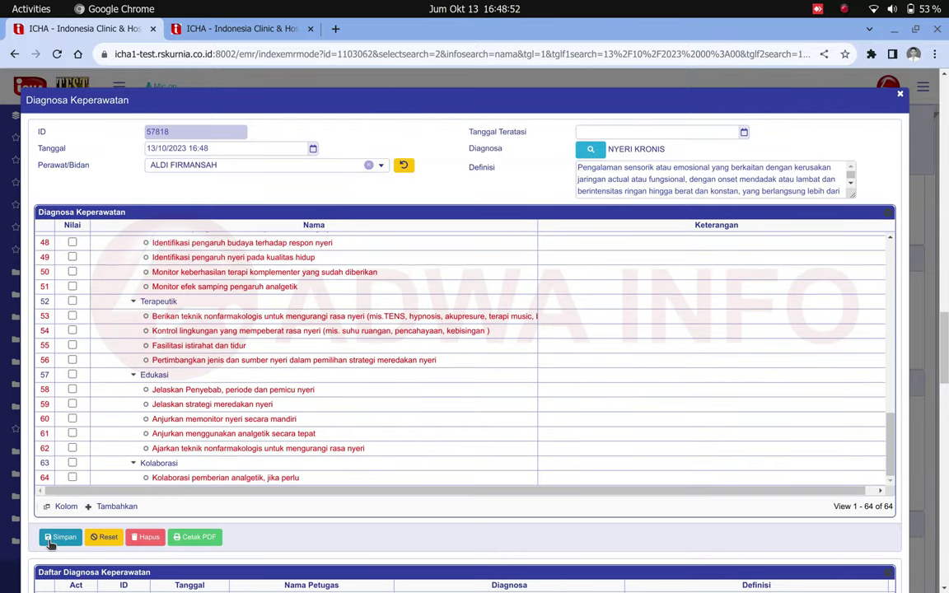
click(899, 95)
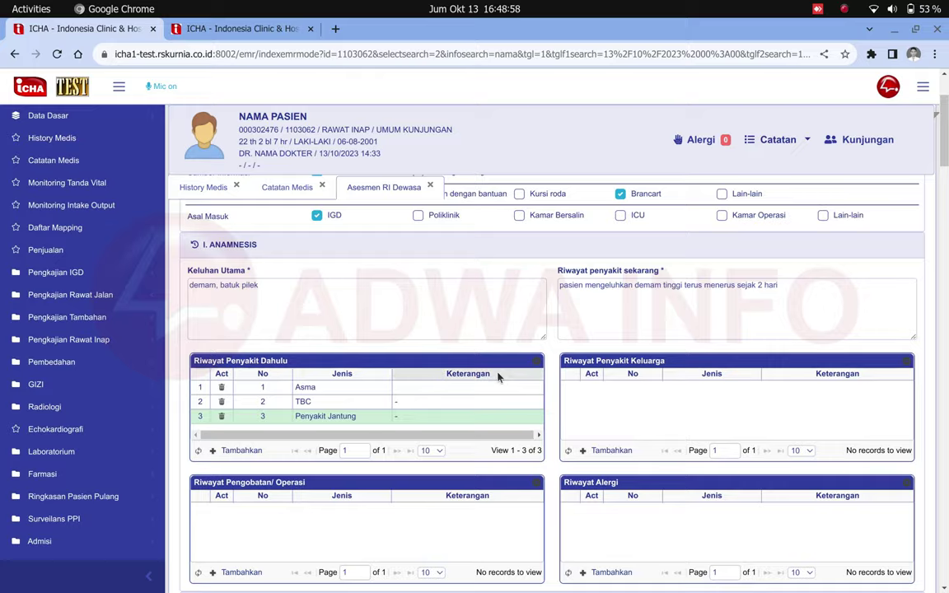
Save the assessment, sign it with your PIN, and check the QR signature under PPJA.
scroll(497, 377, down, 20)
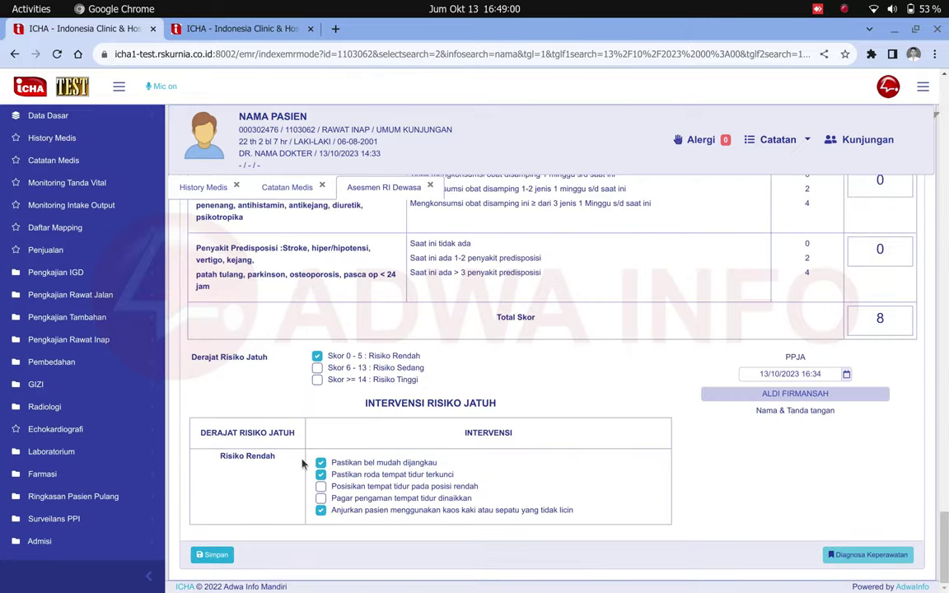
click(211, 557)
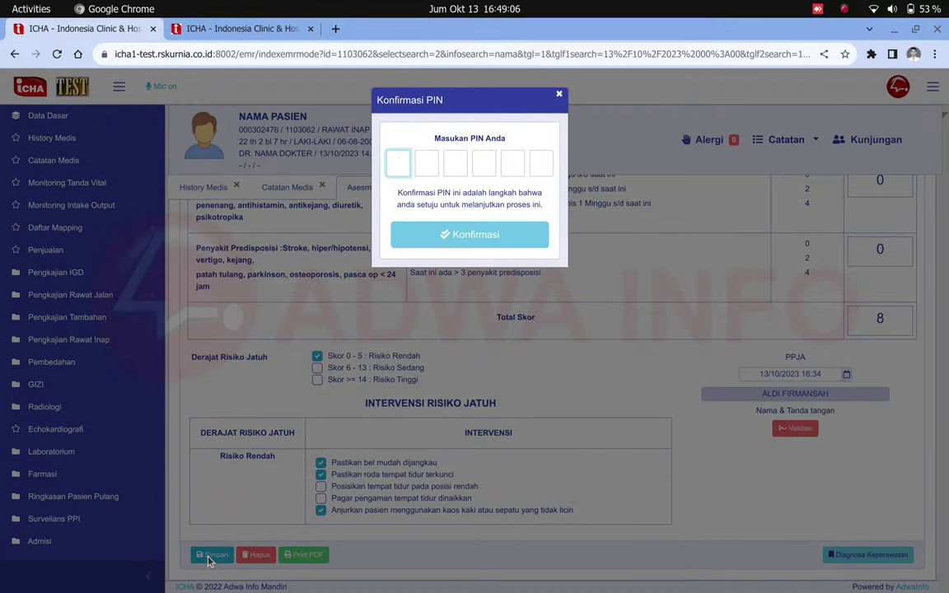
text(1234)
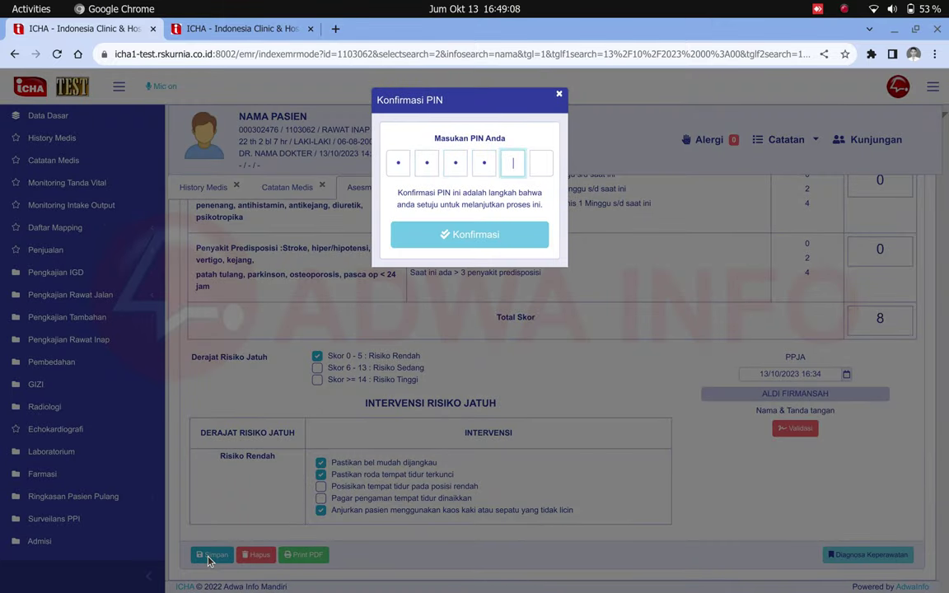
text(56)
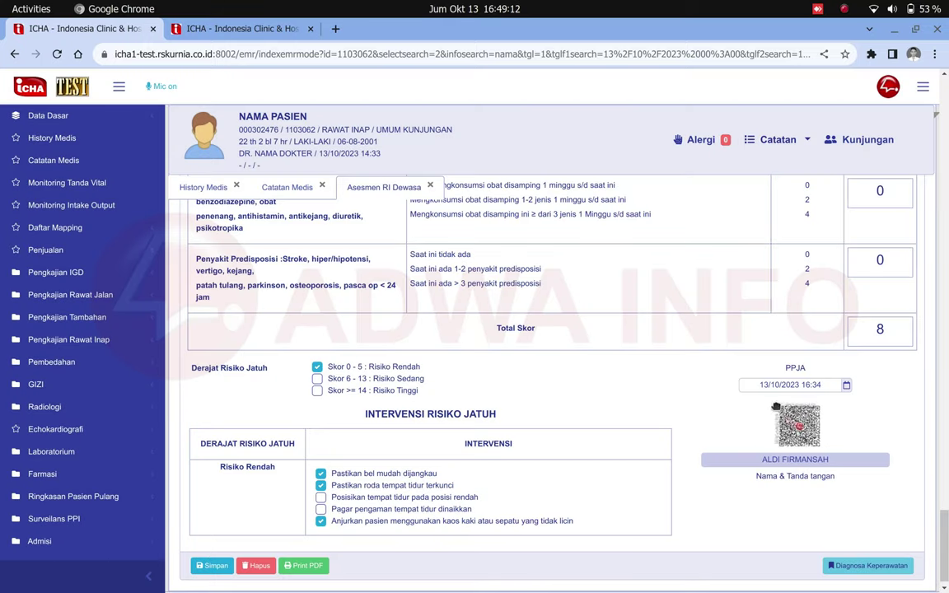
mouse_move(767, 408)
mouse_down()
mouse_move(831, 445)
mouse_move(831, 457)
mouse_up()
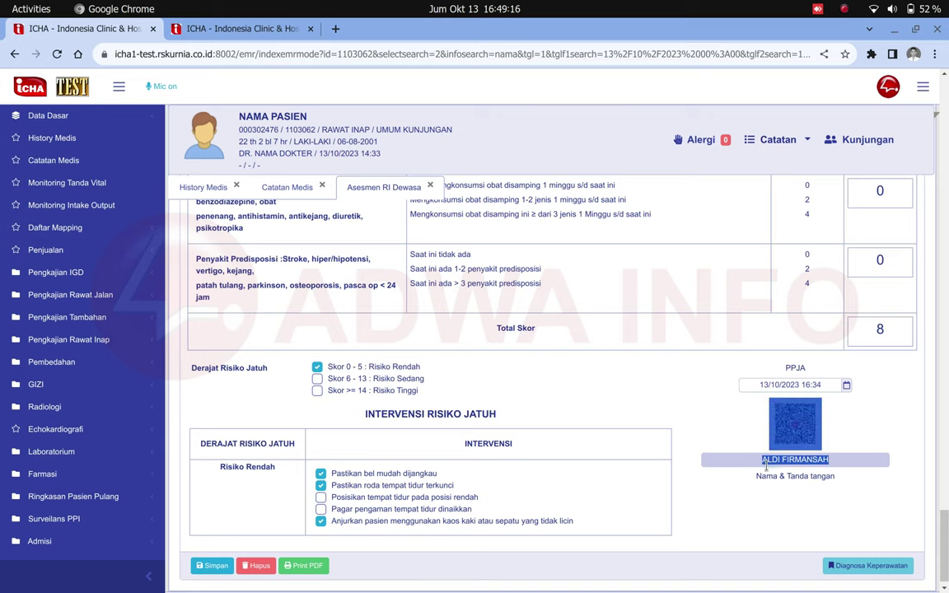
double_click(812, 462)
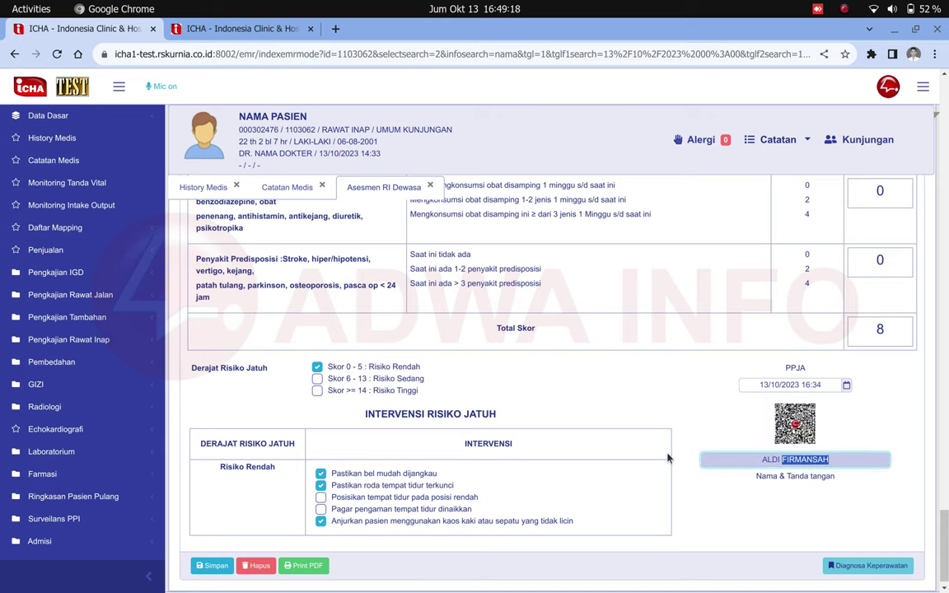
scroll(670, 456, up, 10)
scroll(668, 458, up, 10)
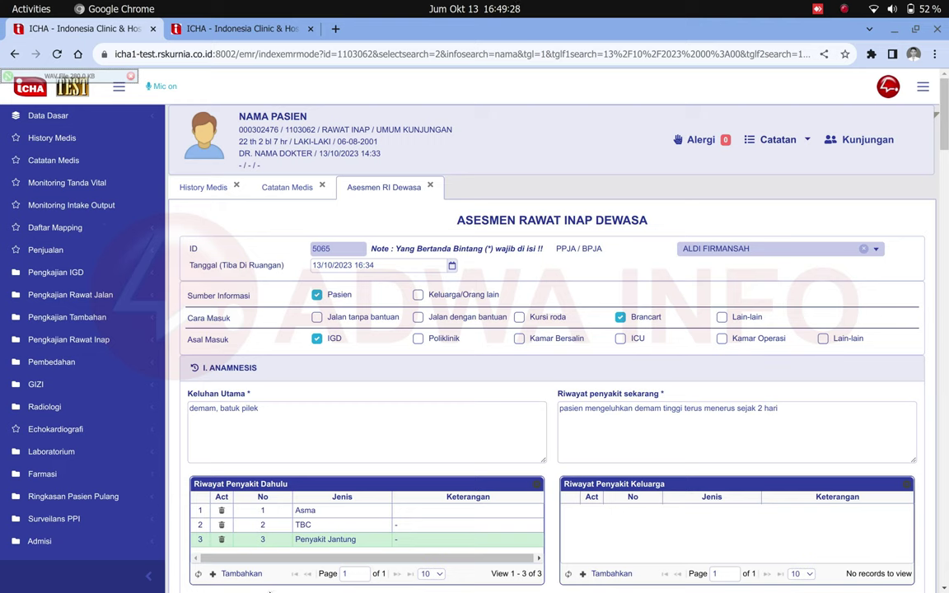
click(379, 519)
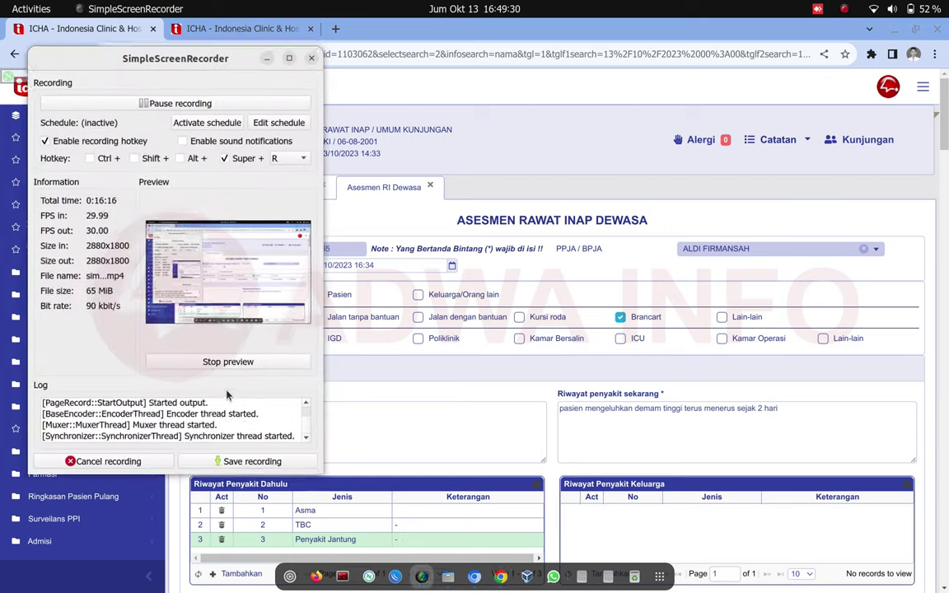